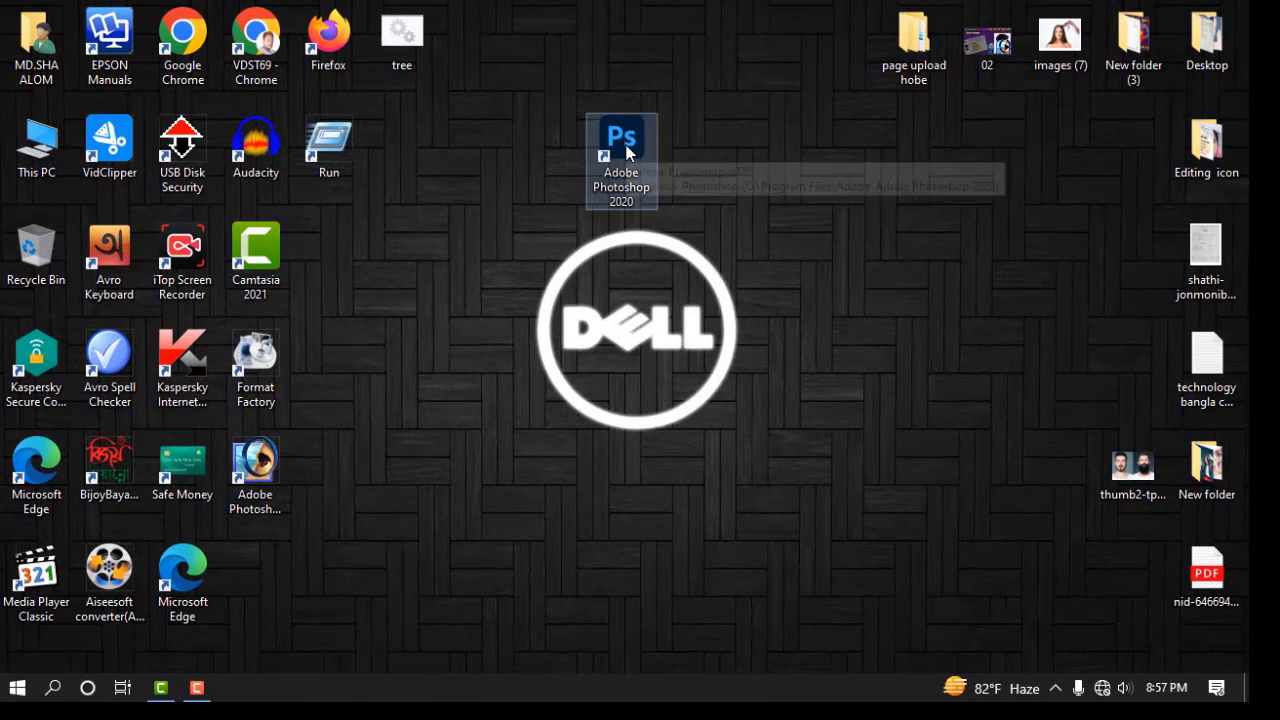
Step: Launch Adobe Photoshop 2020 from the desktop
{"action": "left_click", "coordinate": [628, 152]}
{"action": "double_click", "coordinate": [628, 152]}
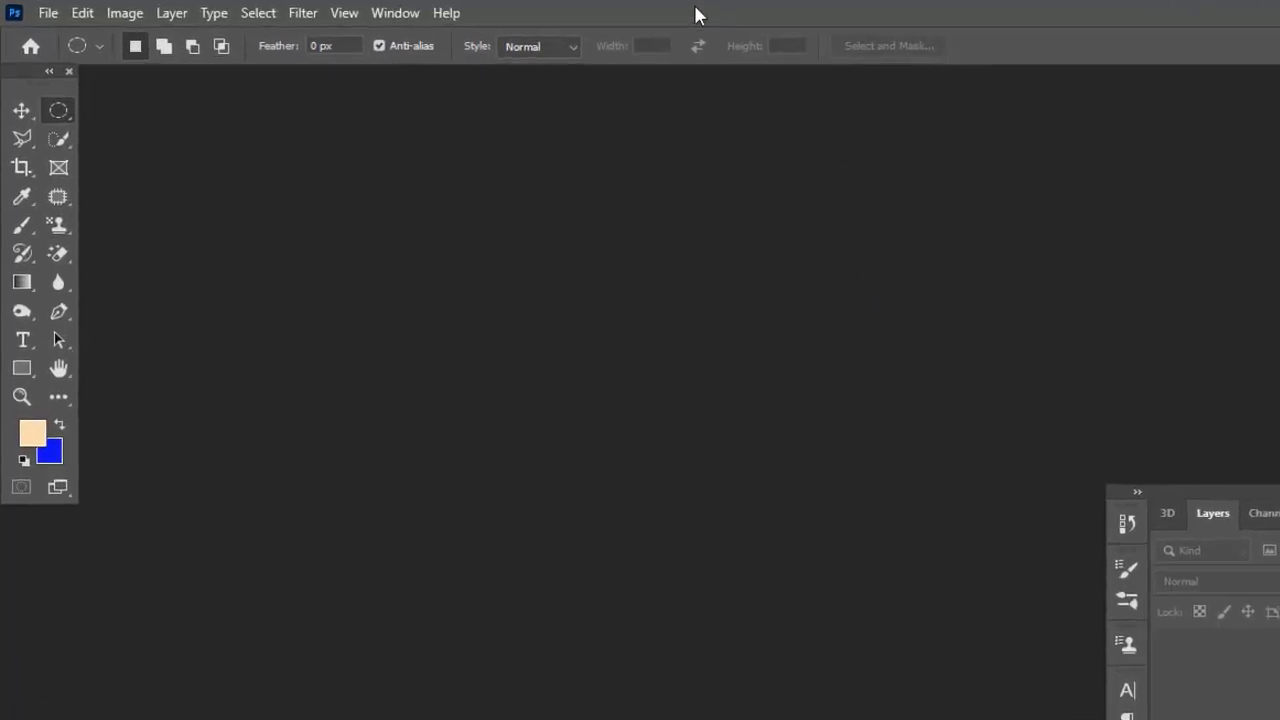
{"action": "left_click", "coordinate": [619, 24]}
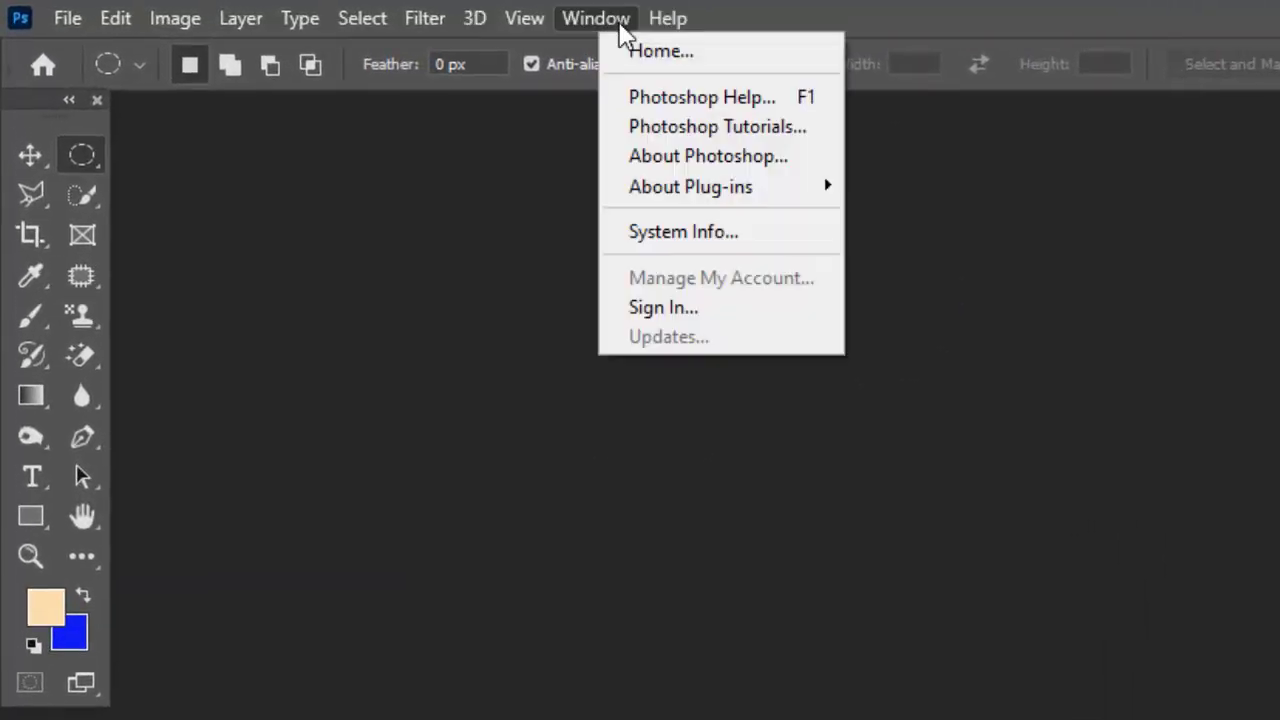
{"action": "left_click", "coordinate": [572, 24]}
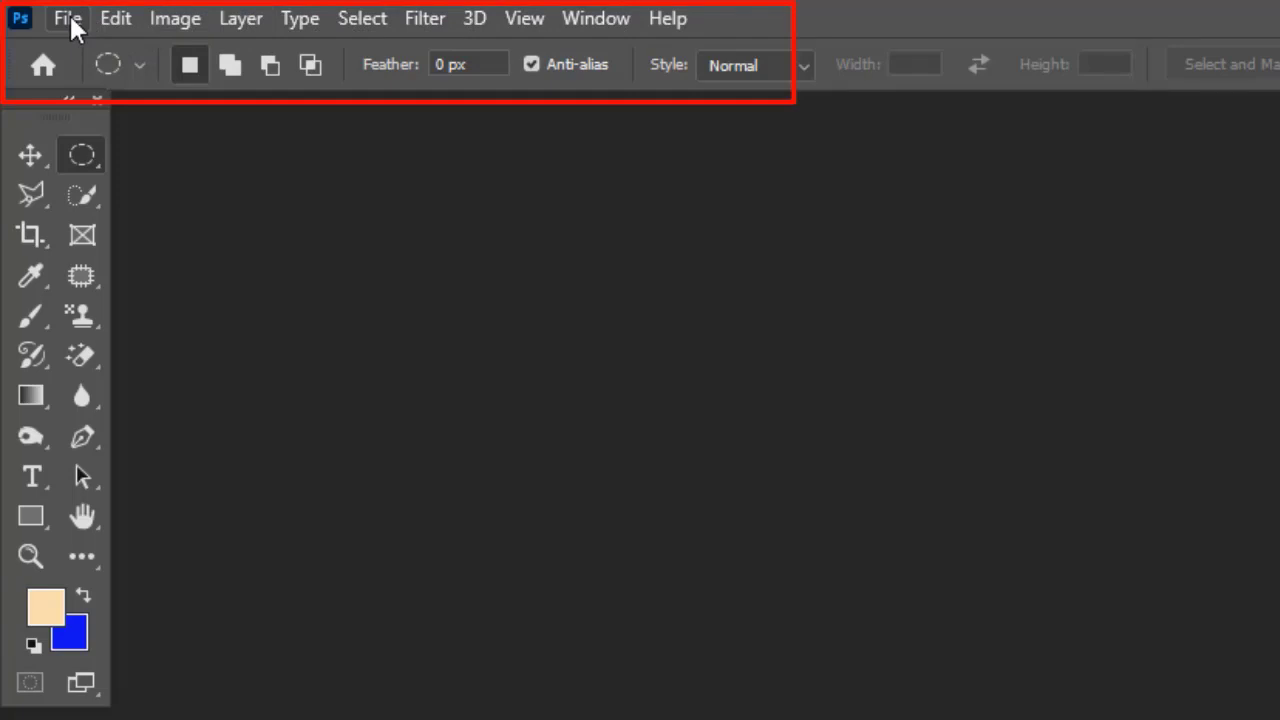
{"action": "left_click", "coordinate": [128, 22]}
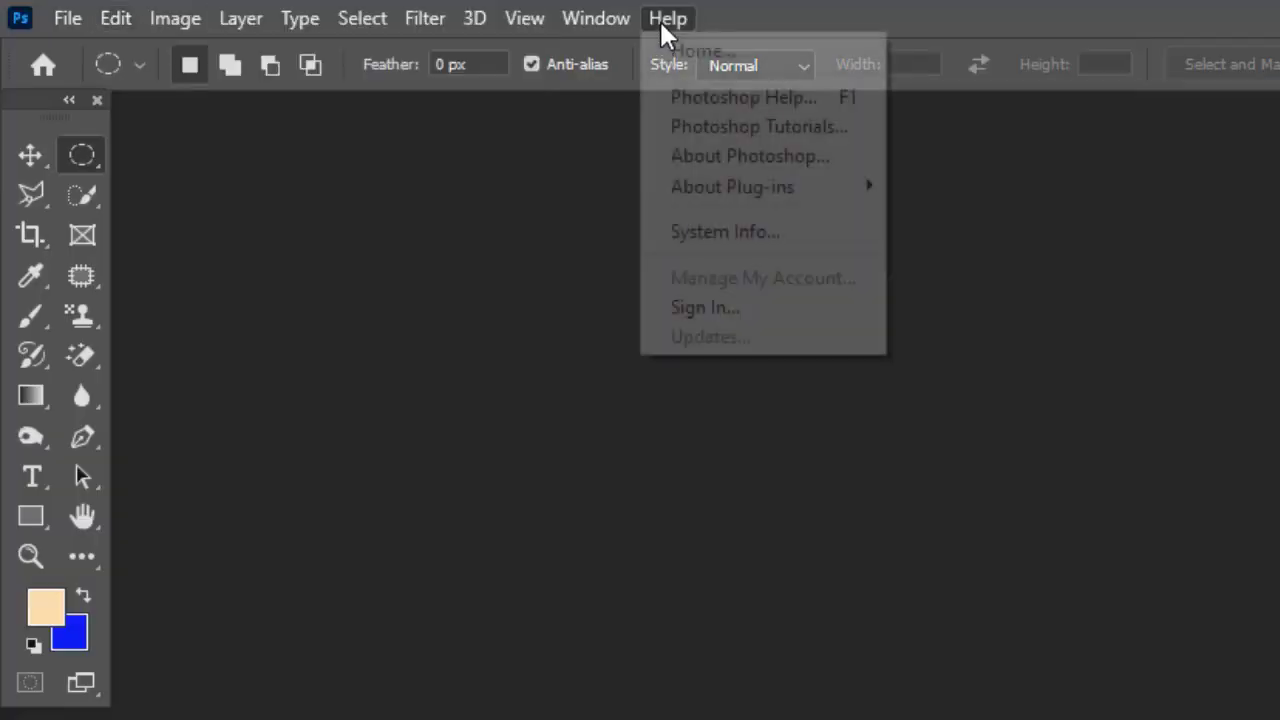
{"action": "mouse_move", "coordinate": [596, 18]}
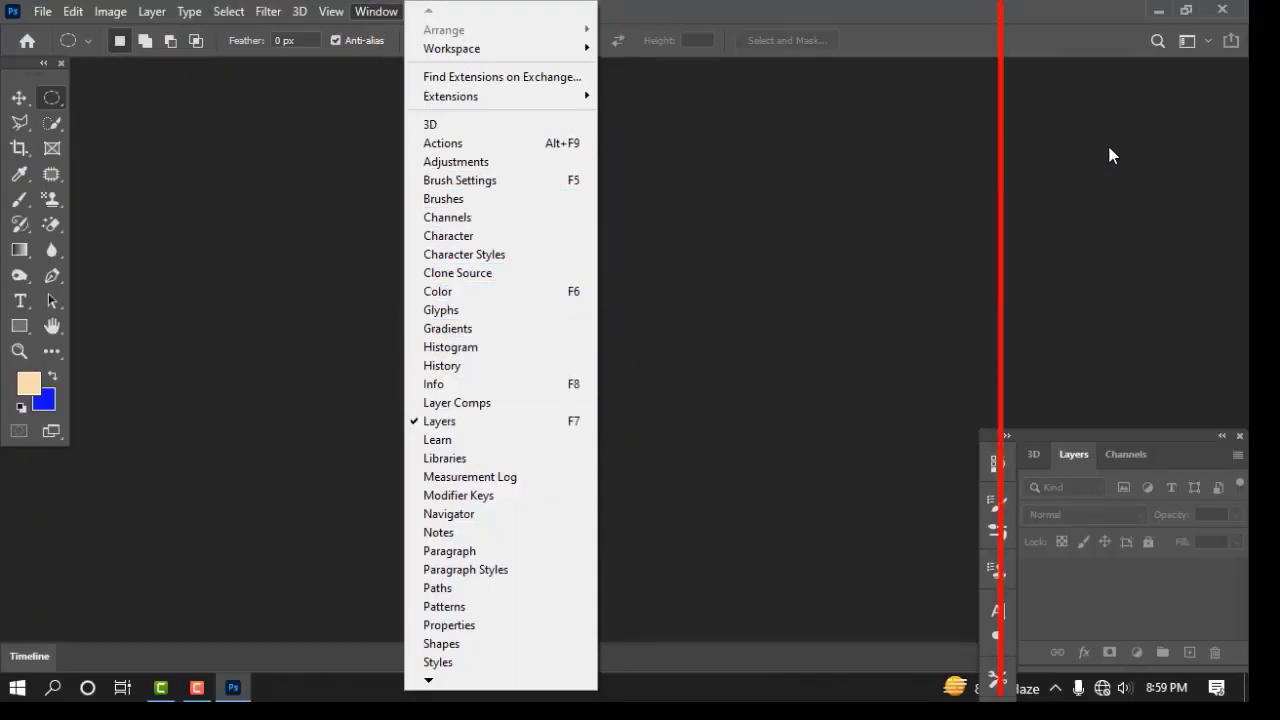
{"action": "mouse_move", "coordinate": [327, 20]}
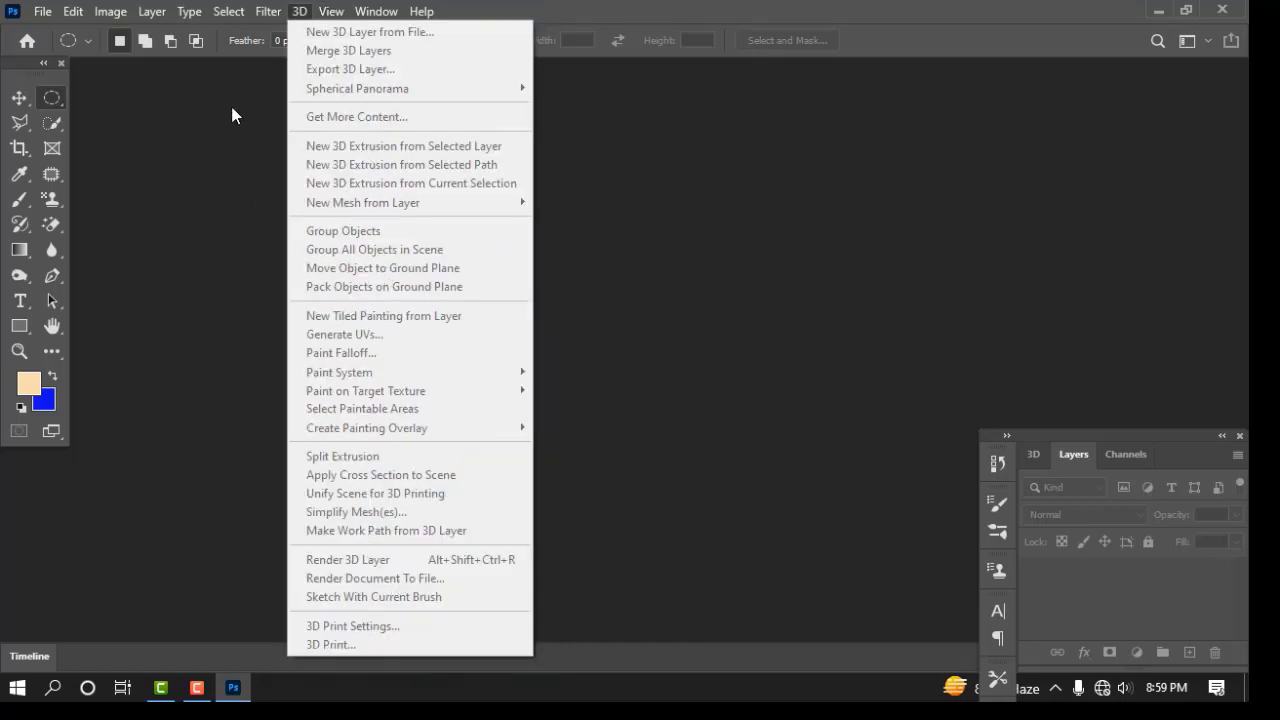
{"action": "mouse_move", "coordinate": [262, 17]}
{"action": "mouse_move", "coordinate": [222, 14]}
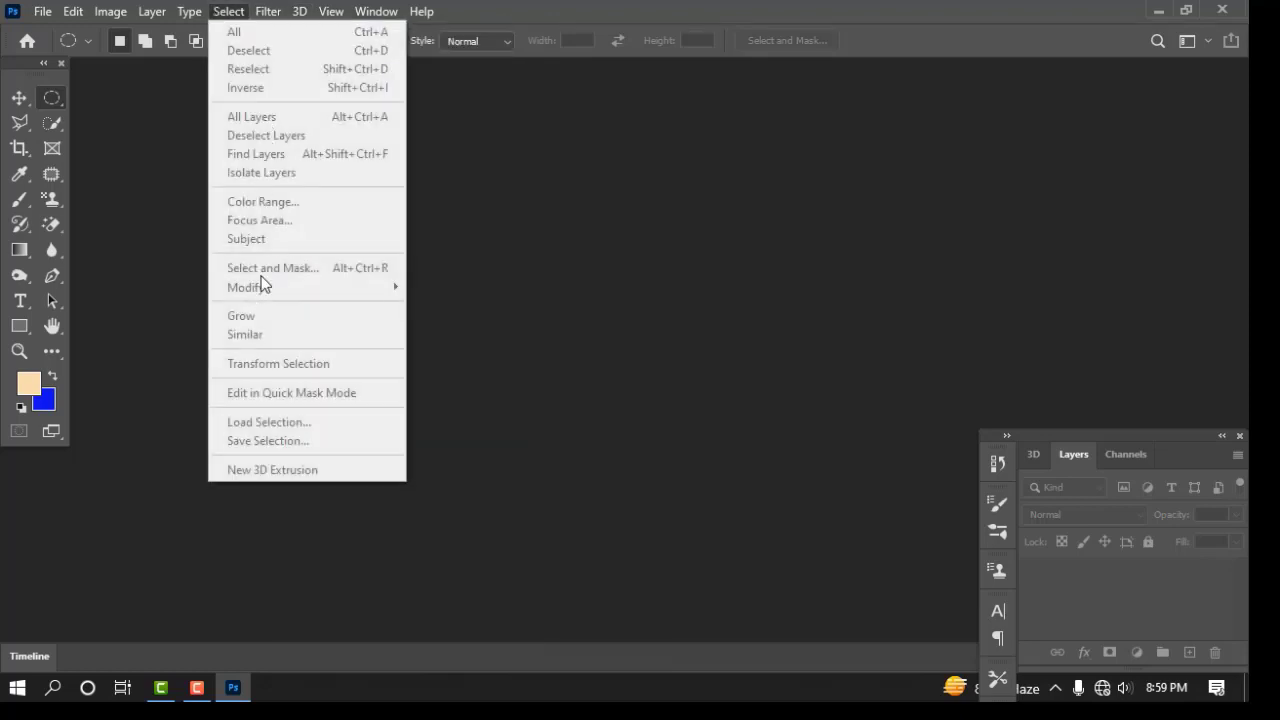
{"action": "mouse_move", "coordinate": [153, 15]}
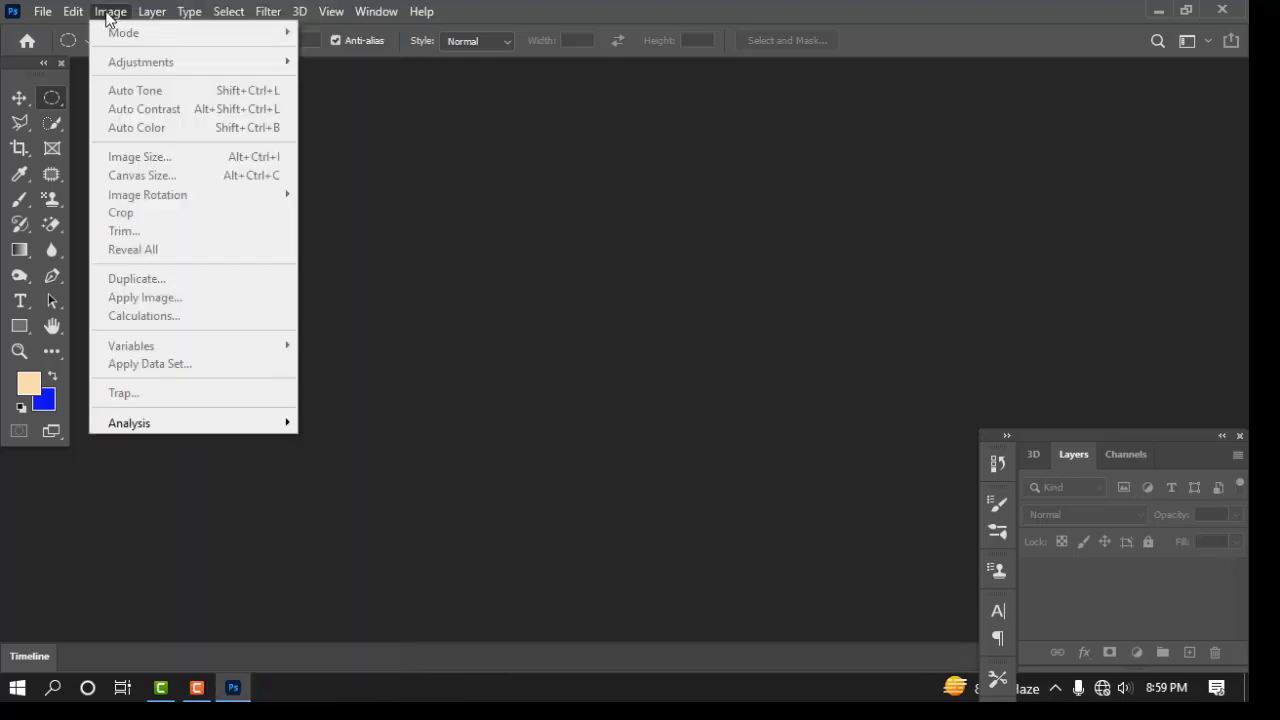
Step: Start a new document and step through its width, height and resolution settings
{"action": "mouse_move", "coordinate": [74, 18]}
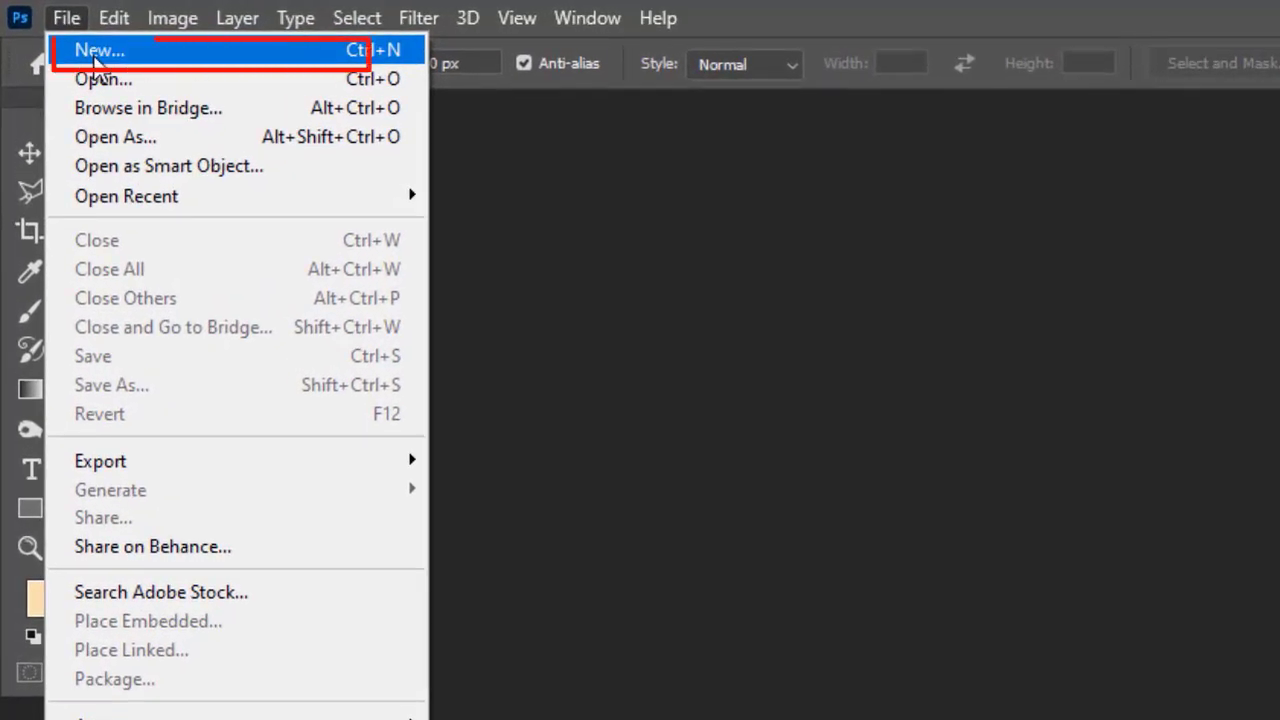
{"action": "left_click", "coordinate": [96, 52]}
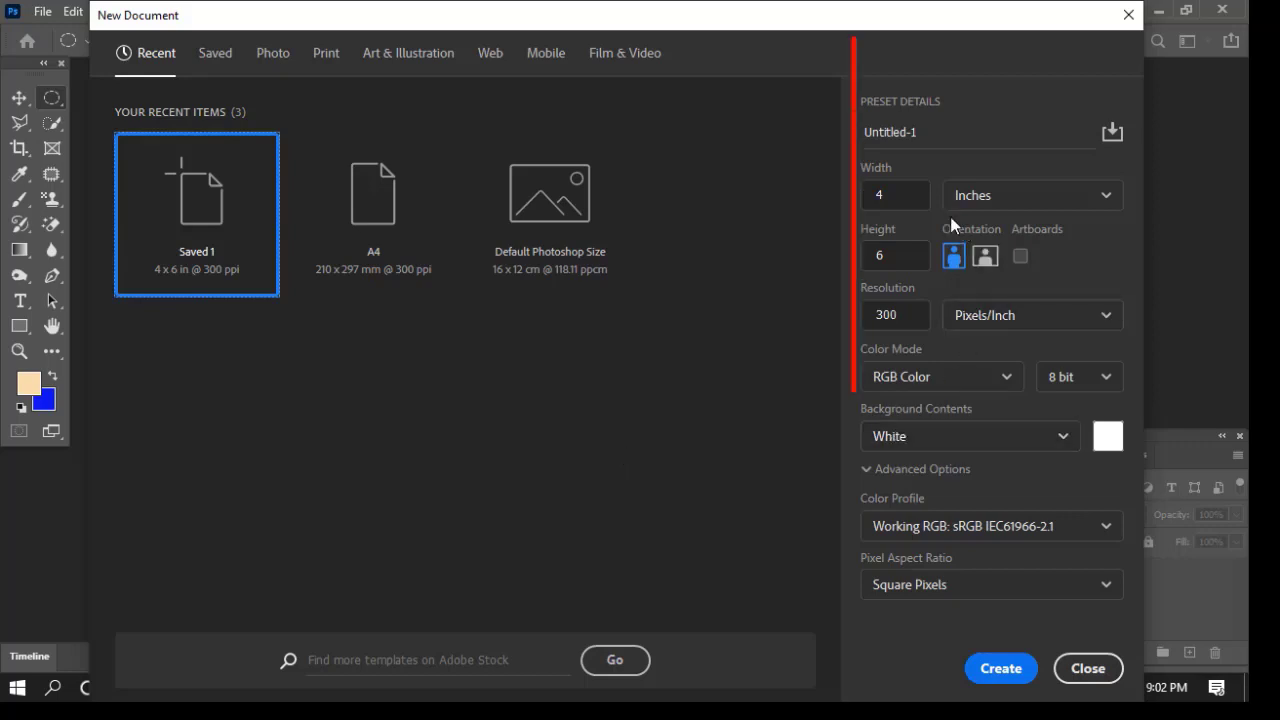
{"action": "left_click", "coordinate": [913, 191]}
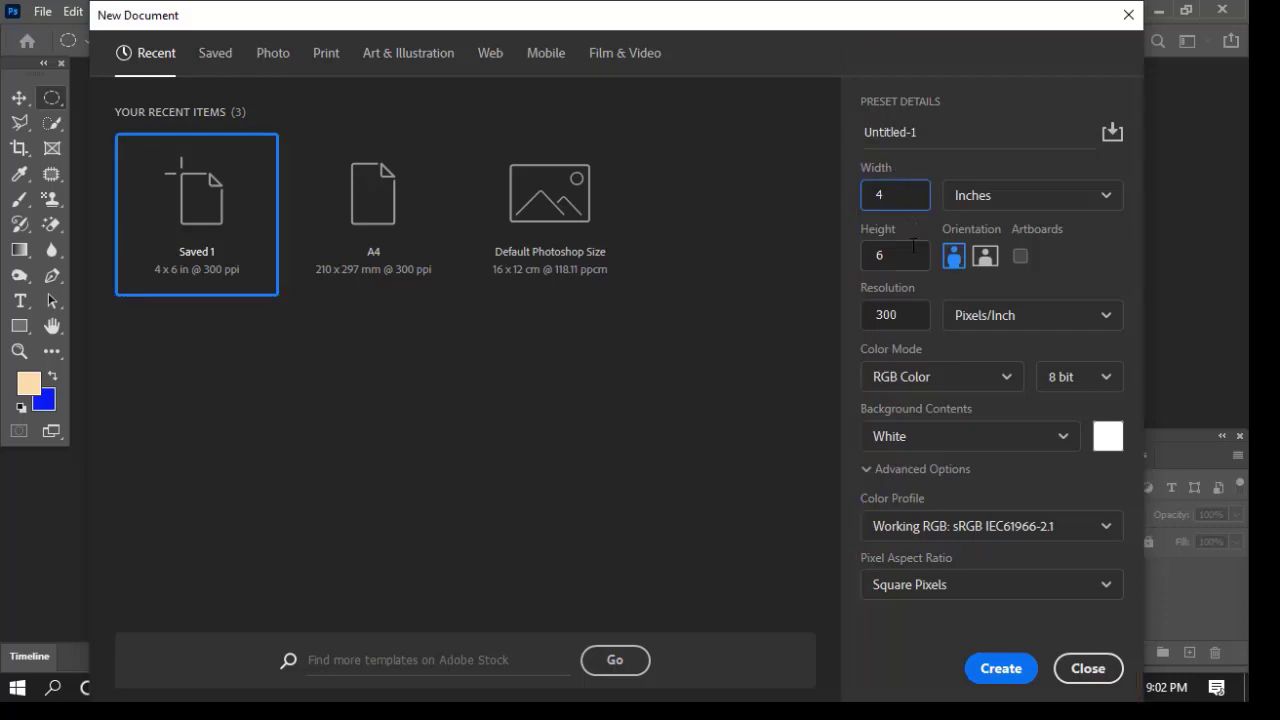
{"action": "key", "text": "Tab"}
{"action": "key", "text": "Tab"}
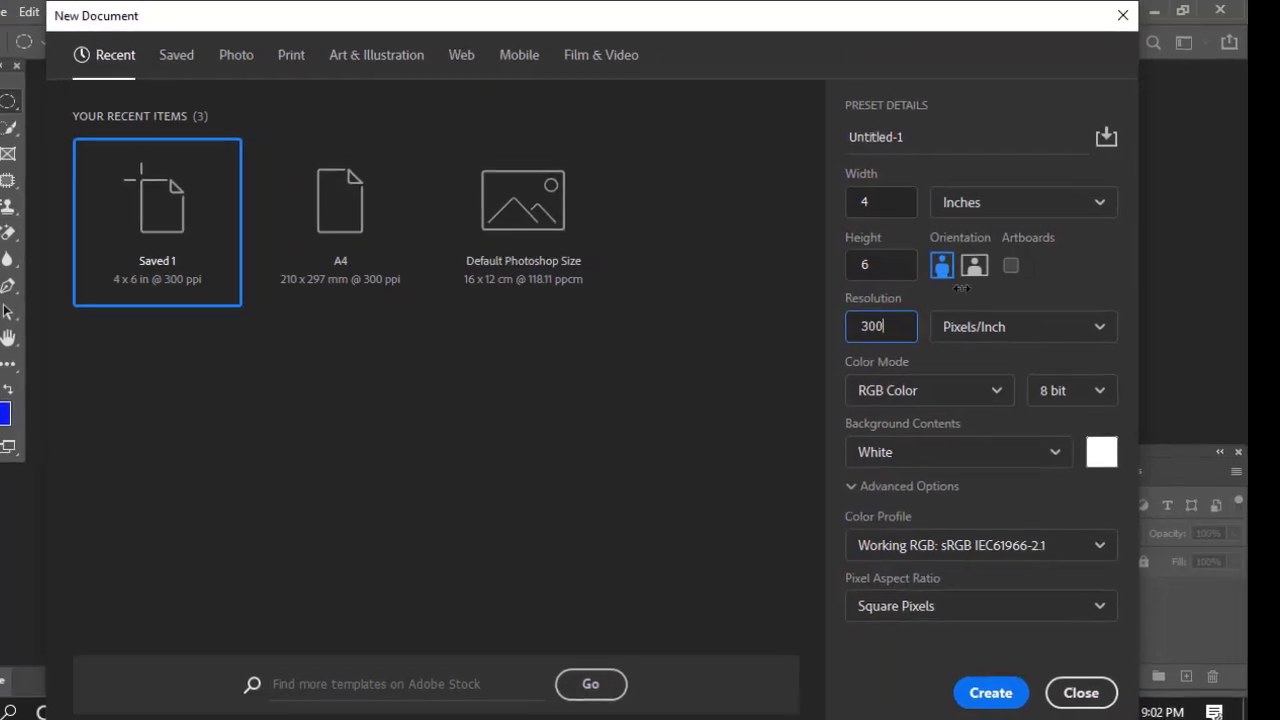
Step: Switch the new document's size units to pixels and back to inches
{"action": "left_click", "coordinate": [973, 240]}
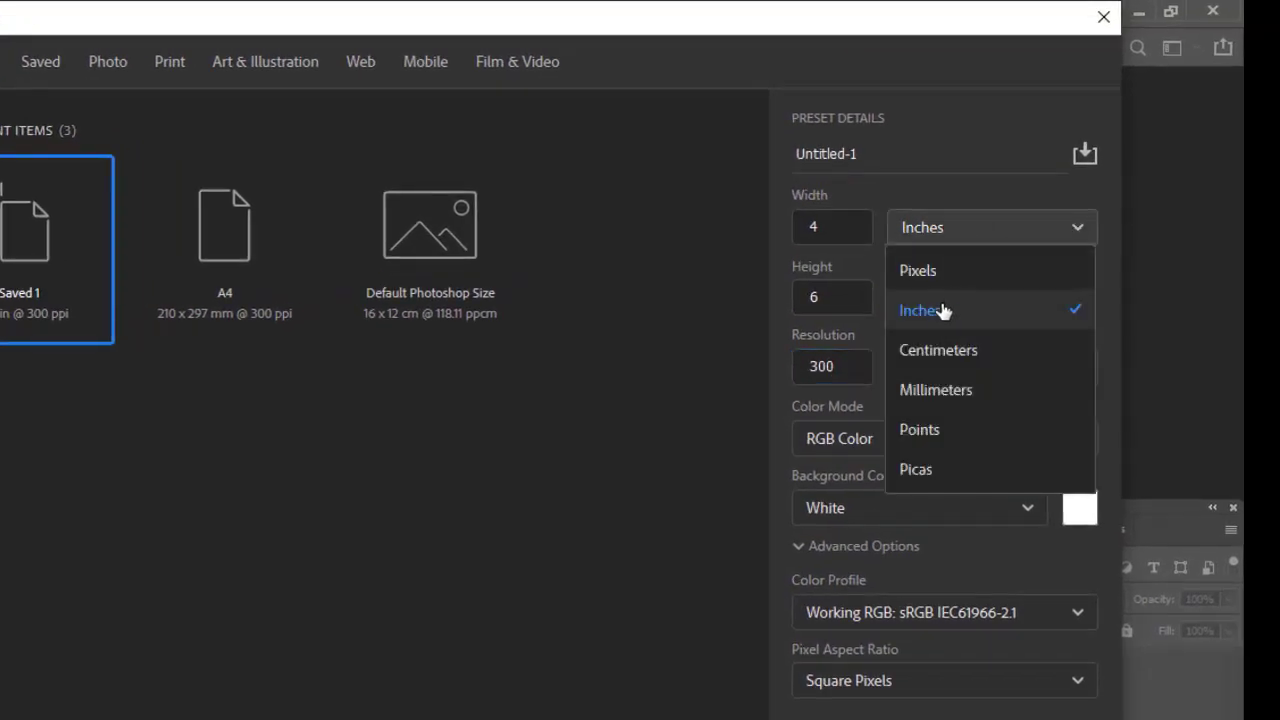
{"action": "left_click", "coordinate": [920, 270]}
{"action": "left_click", "coordinate": [983, 232]}
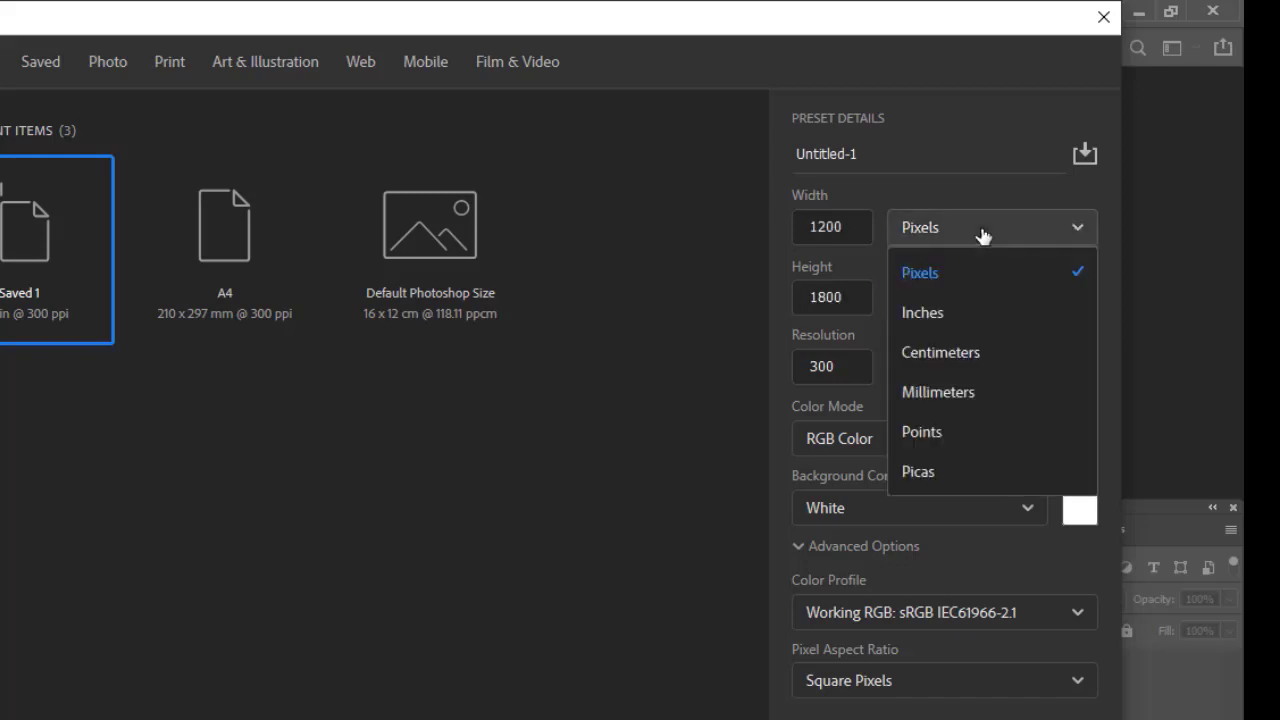
{"action": "left_click", "coordinate": [954, 305]}
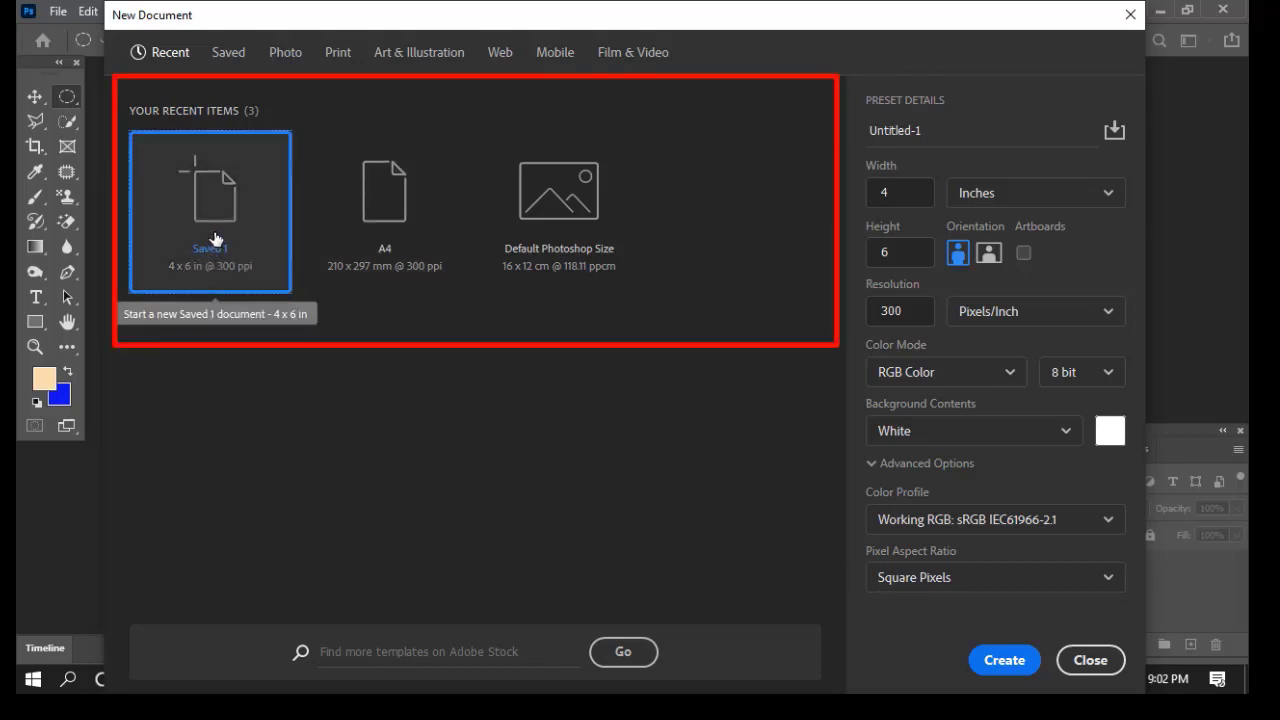
Step: Compare the recent presets, create a blank A4 document of 210 x 297 mm at 300 ppi, and close it
{"action": "left_click", "coordinate": [366, 237]}
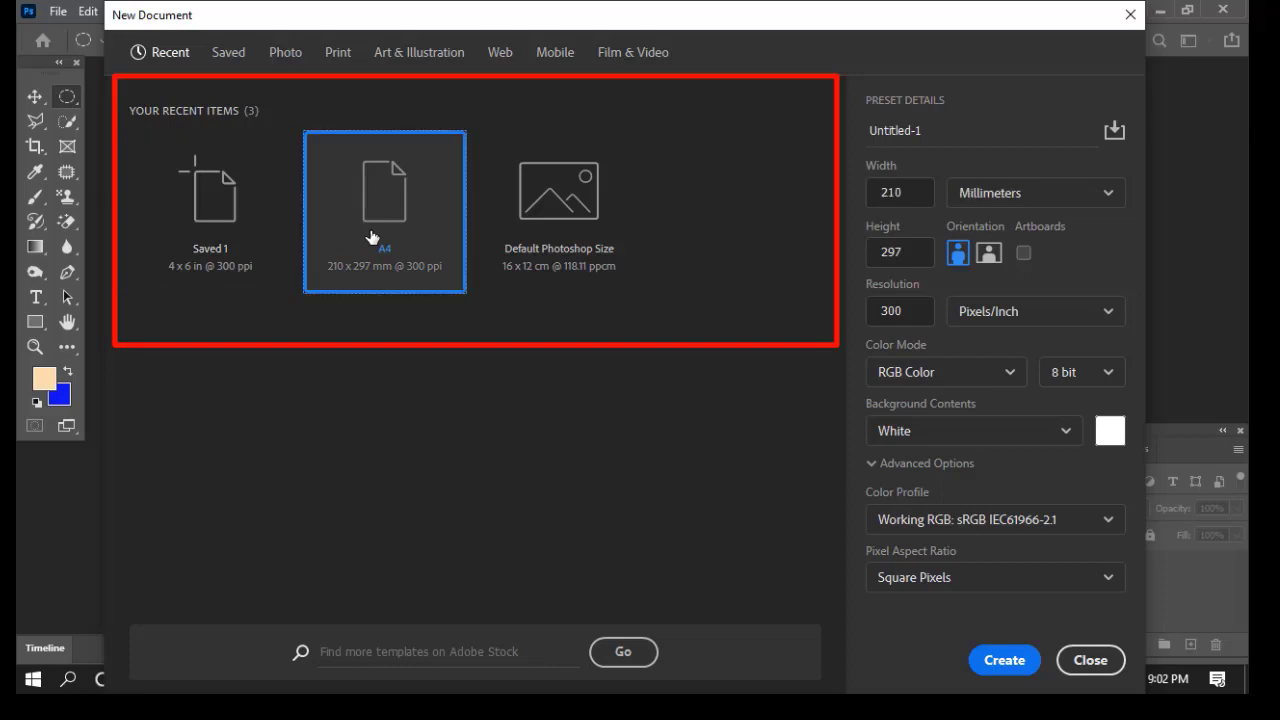
{"action": "left_click", "coordinate": [556, 262]}
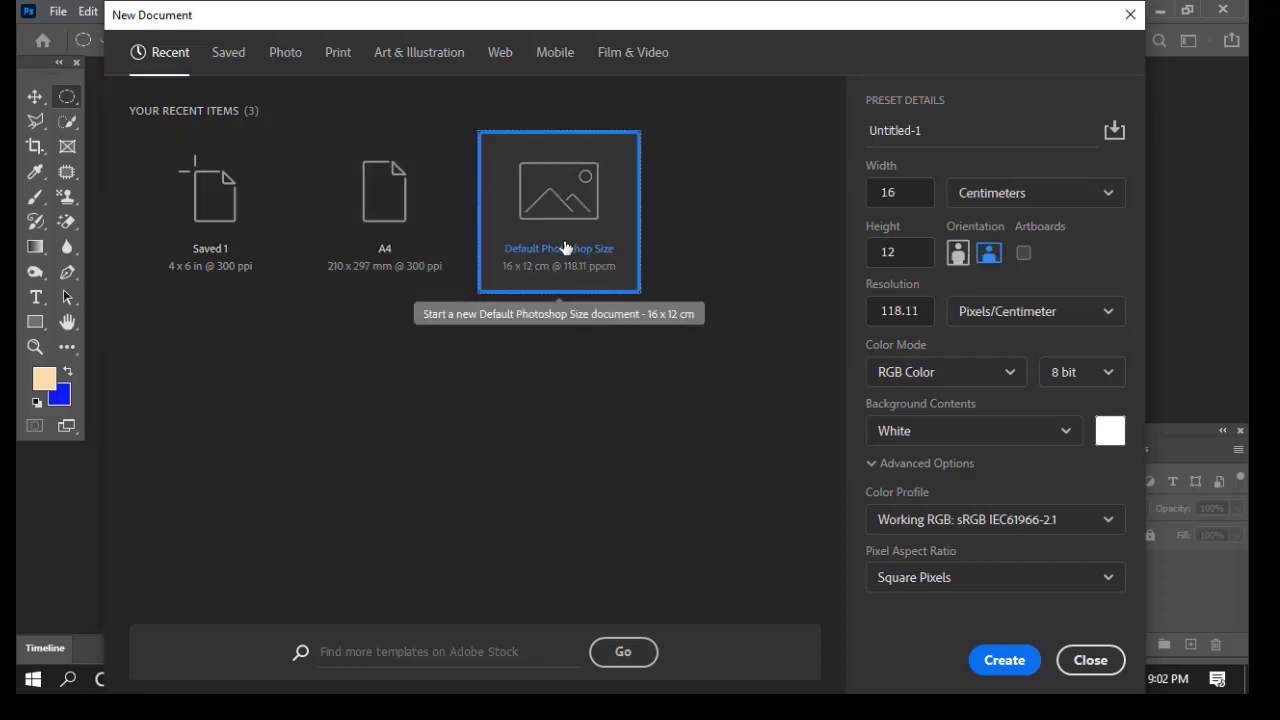
{"action": "left_click", "coordinate": [381, 242]}
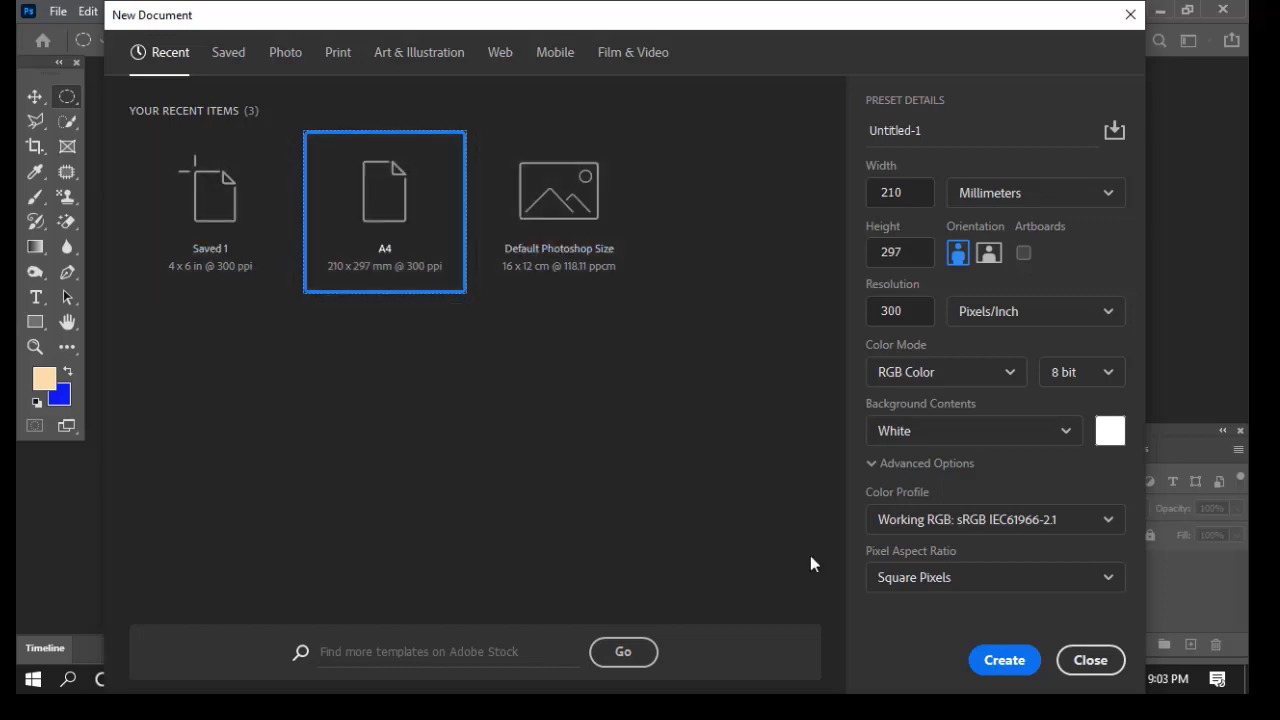
{"action": "left_click", "coordinate": [1002, 661]}
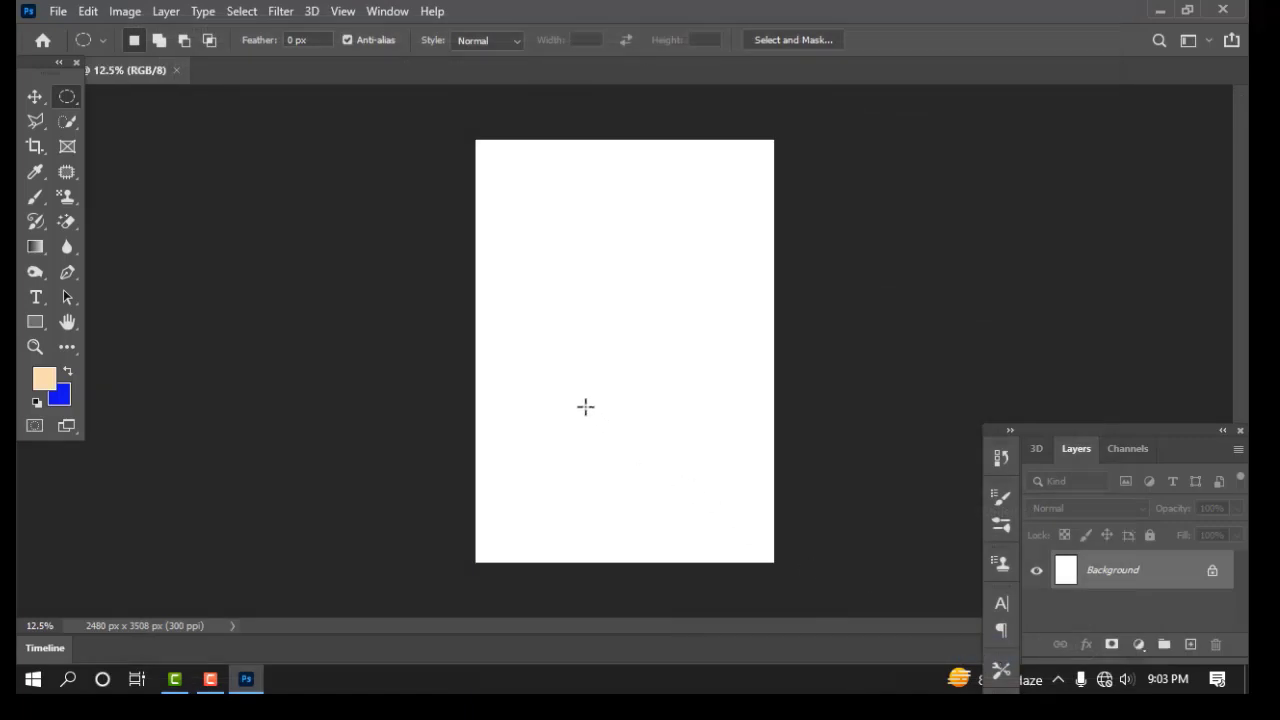
{"action": "left_click", "coordinate": [176, 70]}
Step: Start another new document and enter a width of 4 and a height of 6
{"action": "left_click", "coordinate": [58, 11]}
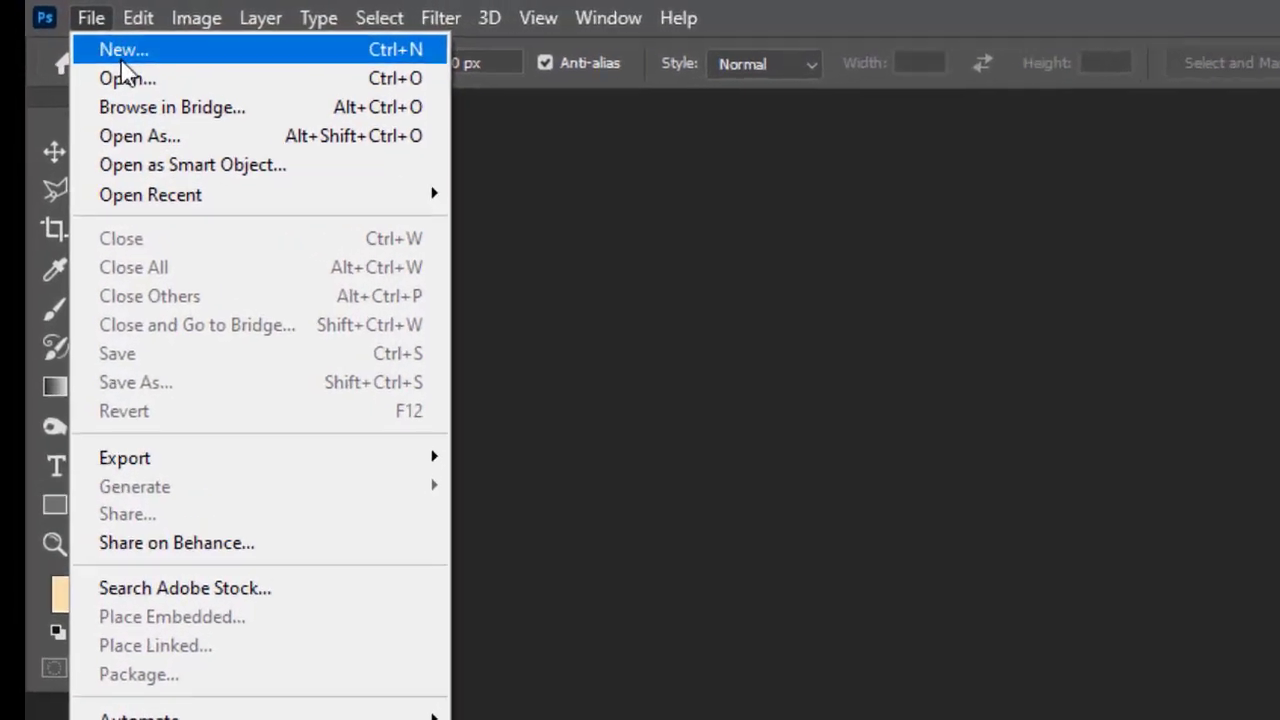
{"action": "left_click", "coordinate": [81, 38]}
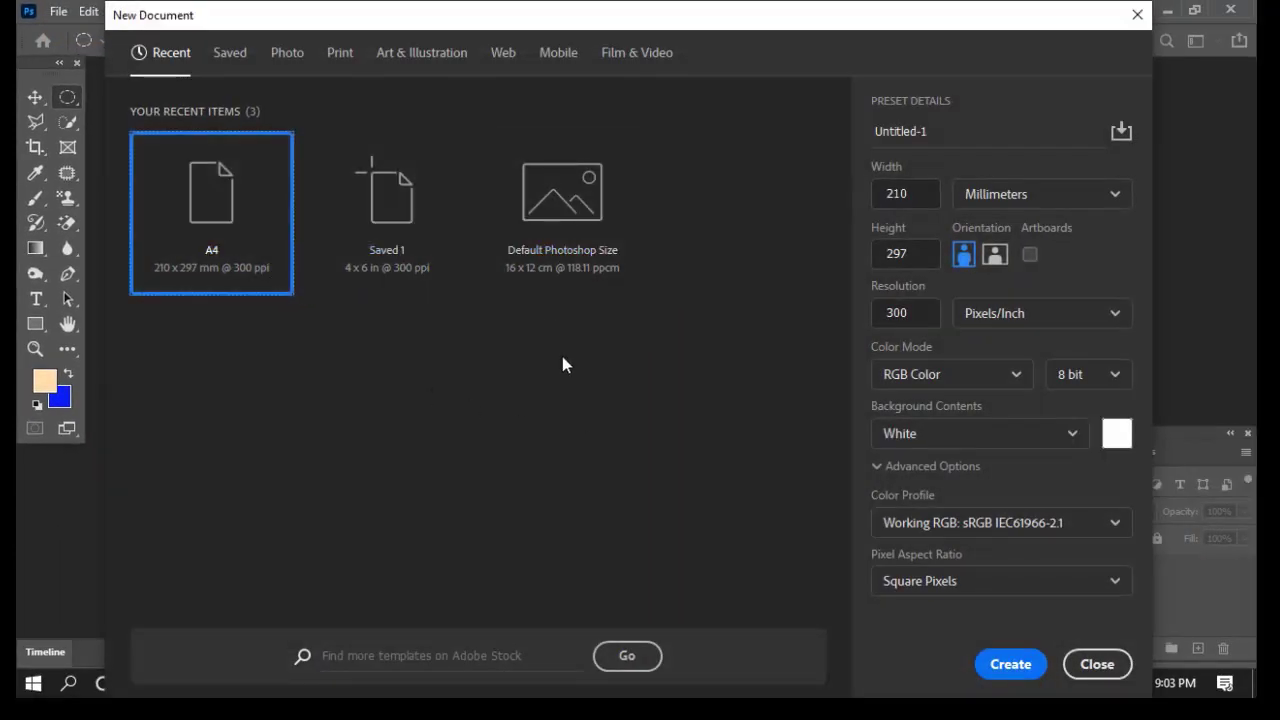
{"action": "left_click_drag", "start_coordinate": [932, 195], "coordinate": [840, 188]}
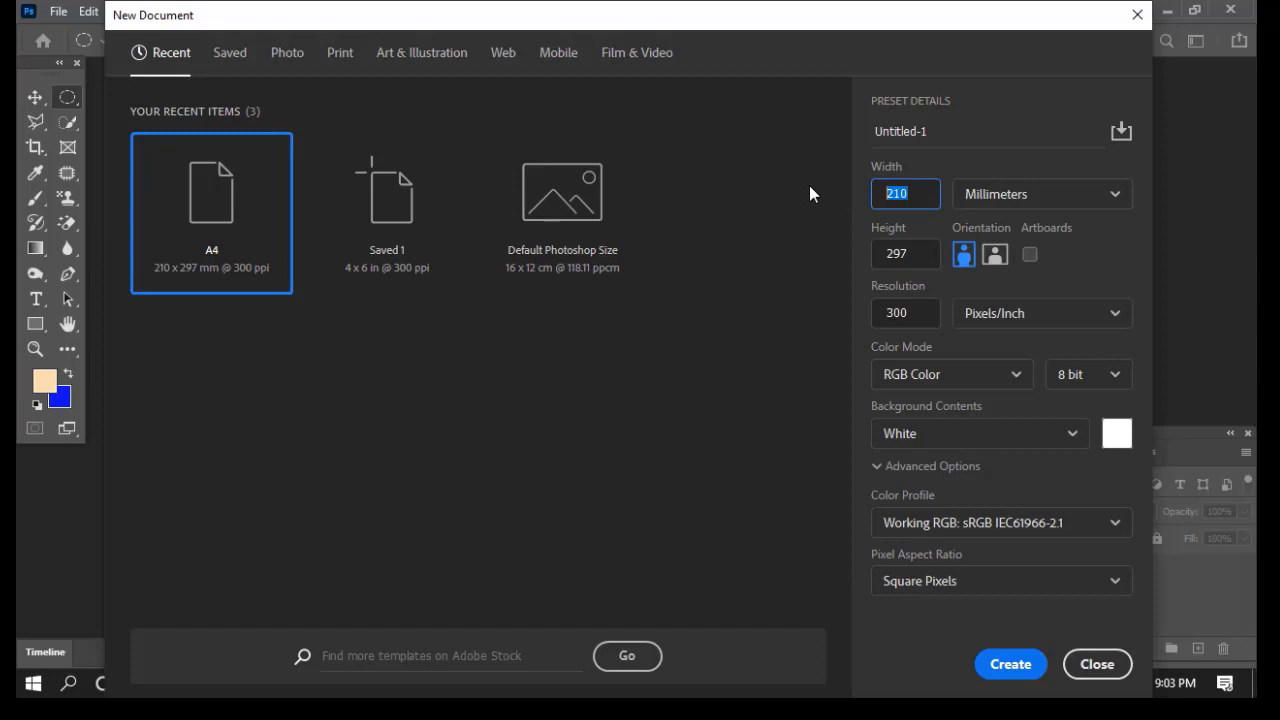
{"action": "type", "text": "4"}
{"action": "key", "text": "Tab"}
{"action": "type", "text": "6"}
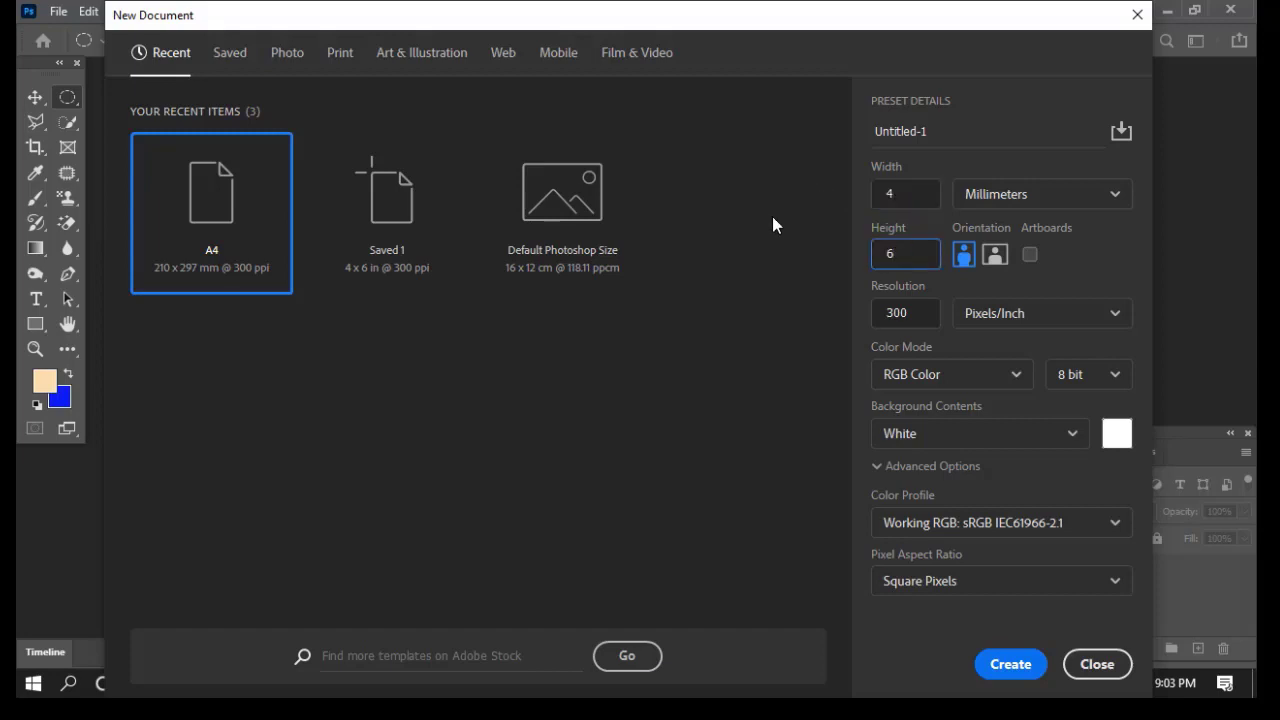
{"action": "key", "text": "Tab"}
Step: Change the size units to inches and set the width to 4 and the height to 6
{"action": "left_click", "coordinate": [1037, 205]}
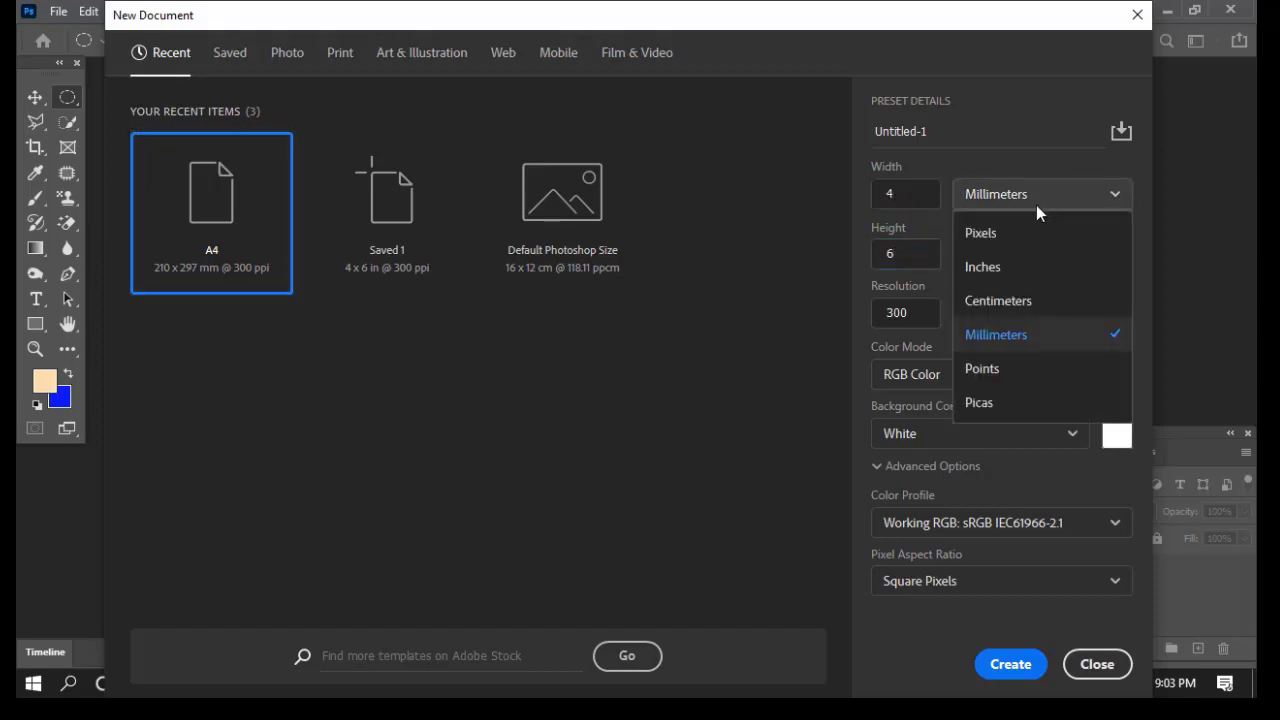
{"action": "left_click", "coordinate": [985, 262]}
{"action": "left_click_drag", "start_coordinate": [925, 194], "coordinate": [759, 177]}
{"action": "type", "text": "4"}
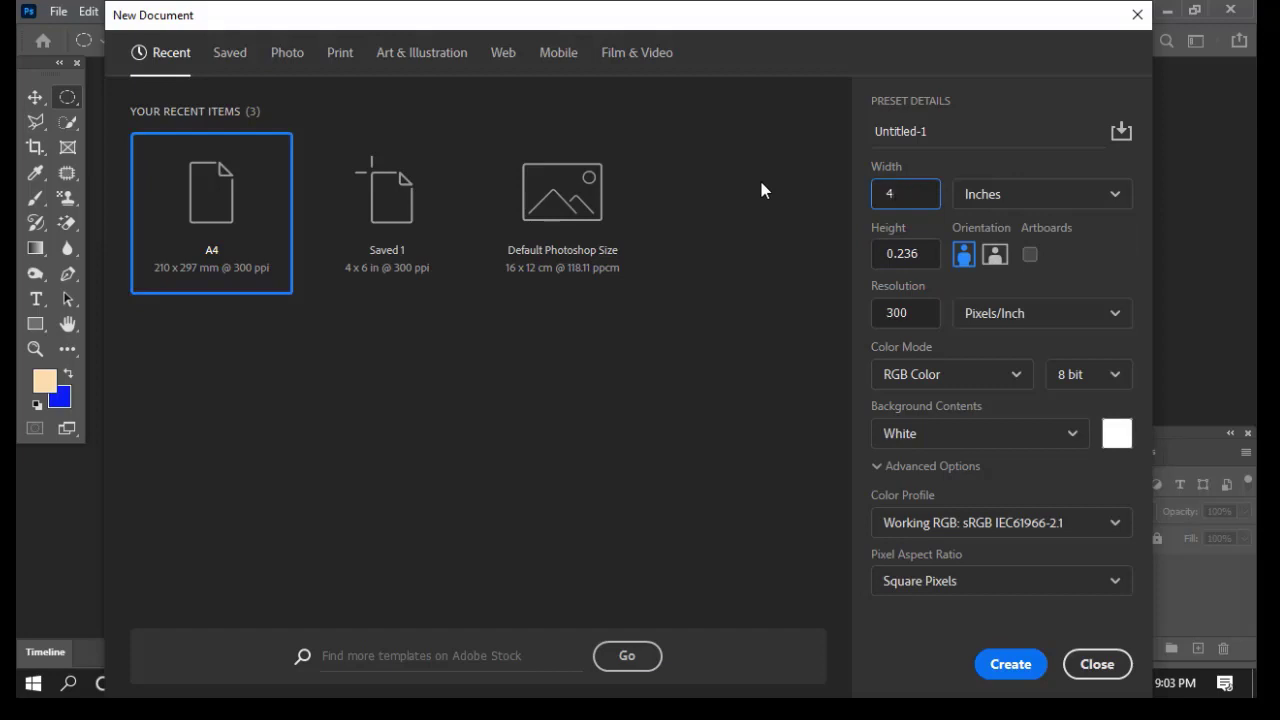
{"action": "key", "text": "Tab"}
{"action": "type", "text": "6"}
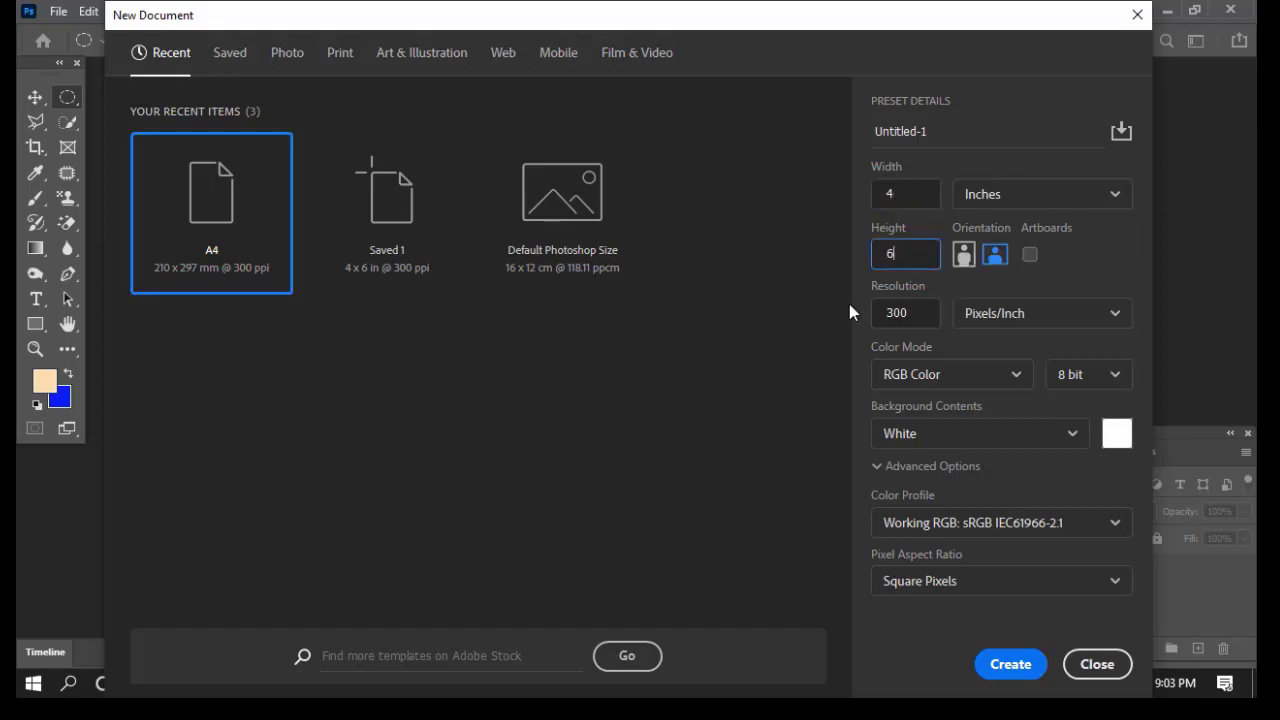
Step: Create the blank 4 x 6 inch portrait document at 300 pixels/inch and close it
{"action": "left_click_drag", "start_coordinate": [914, 314], "coordinate": [771, 320]}
{"action": "left_click", "coordinate": [771, 320]}
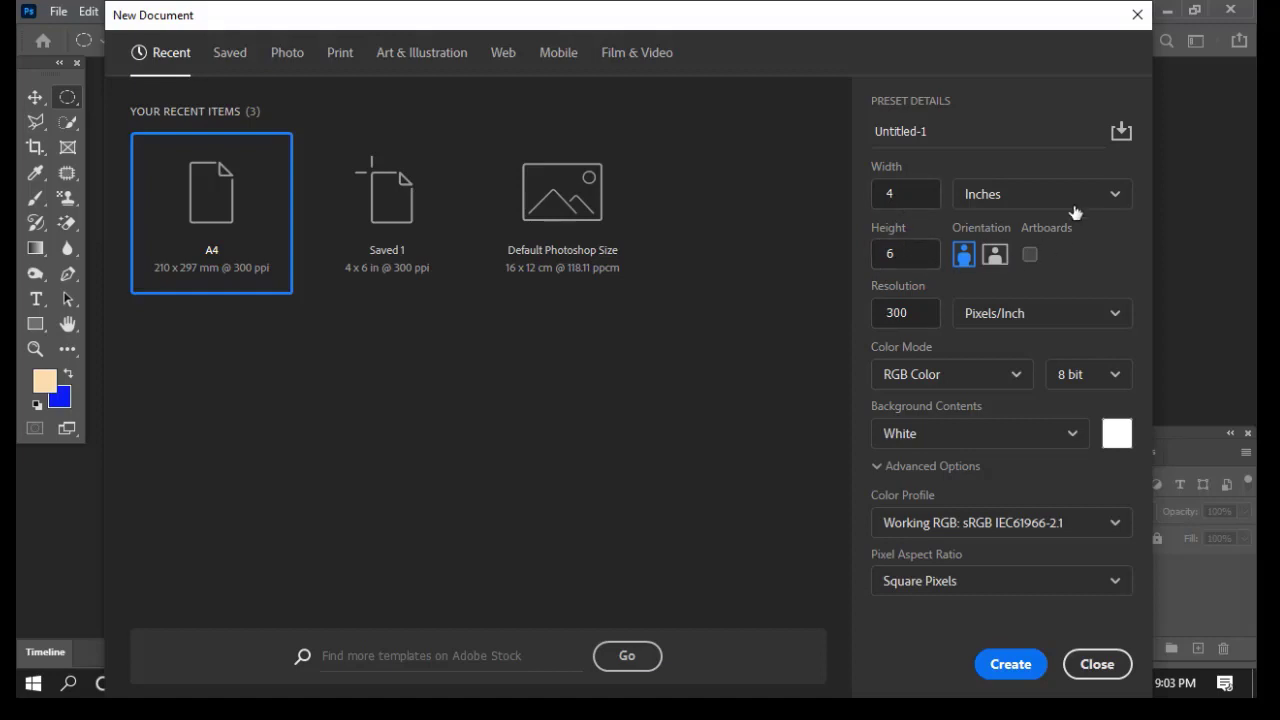
{"action": "left_click", "coordinate": [1011, 666]}
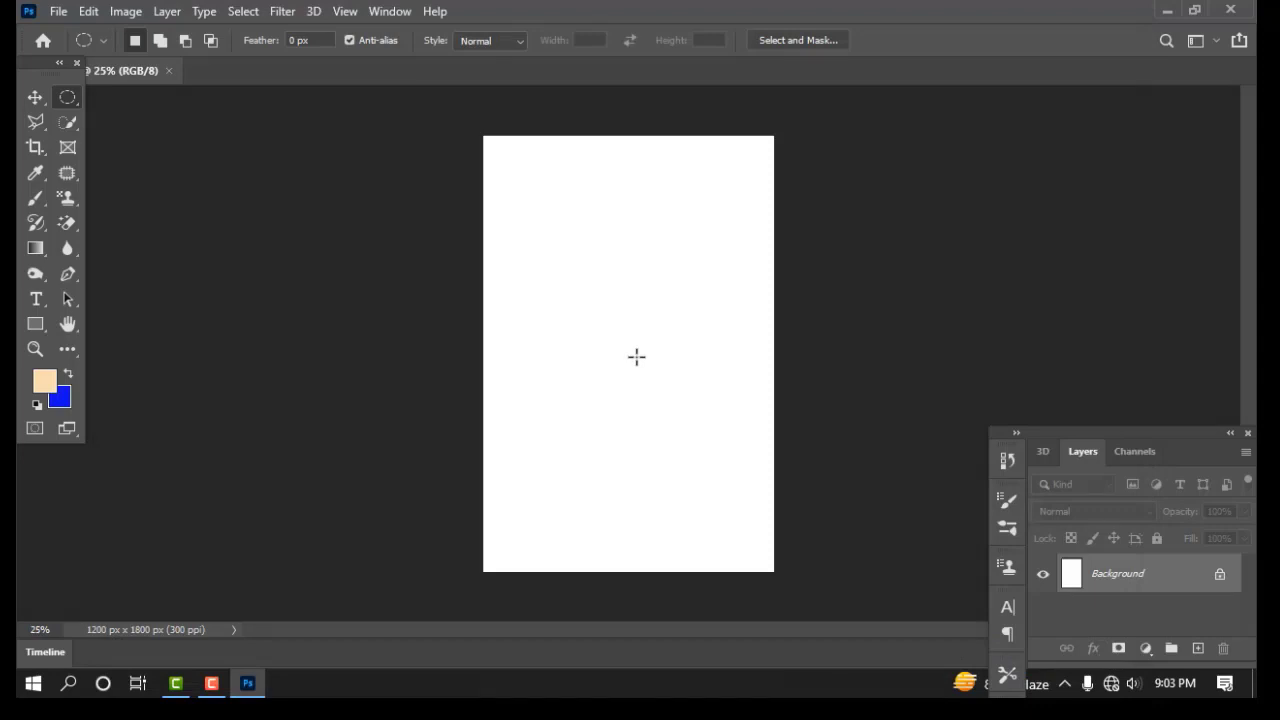
{"action": "left_click", "coordinate": [169, 70]}
Step: Start a new document and delete the Saved 1 preset from the saved blank document presets
{"action": "left_click", "coordinate": [62, 11]}
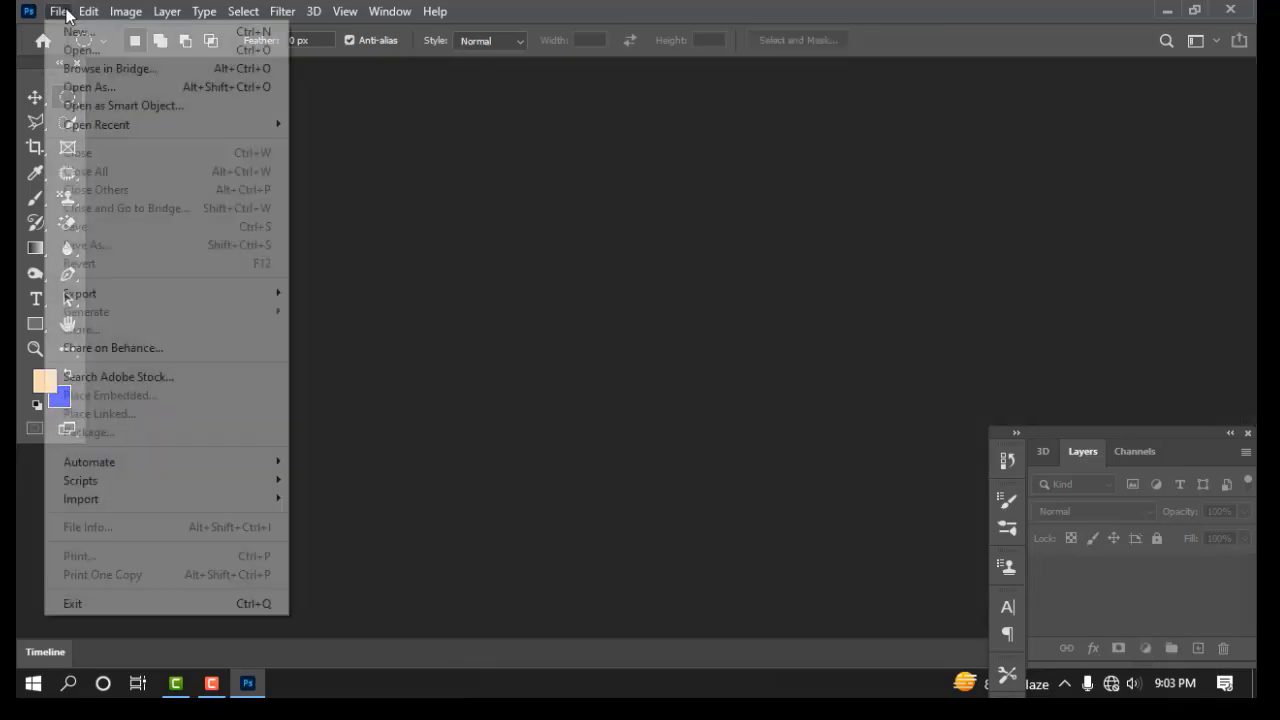
{"action": "left_click", "coordinate": [74, 31]}
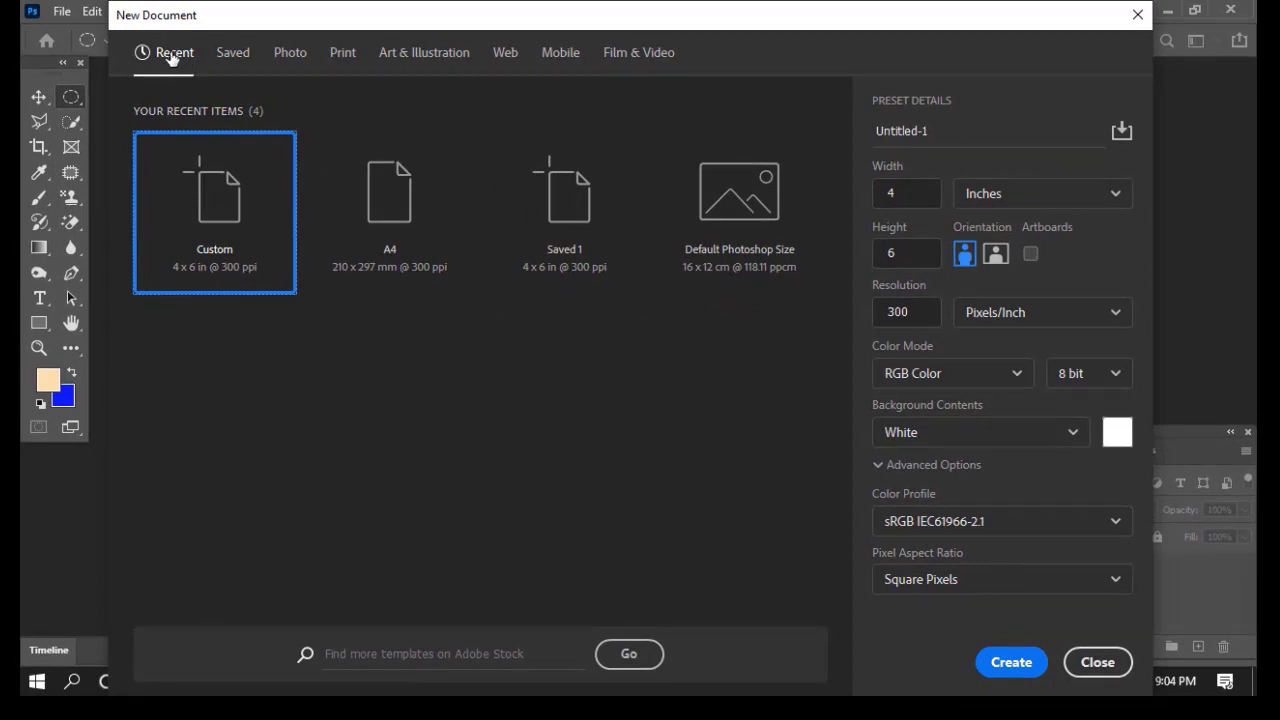
{"action": "left_click", "coordinate": [231, 58]}
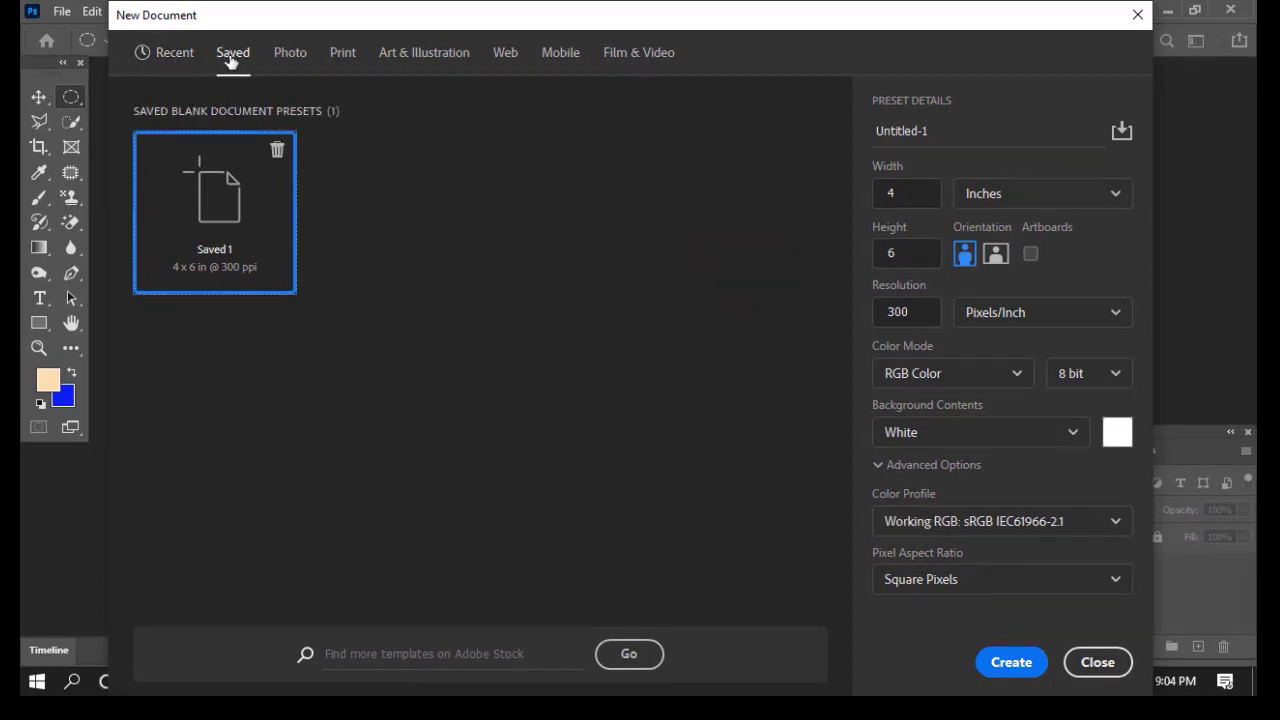
{"action": "left_click", "coordinate": [277, 149]}
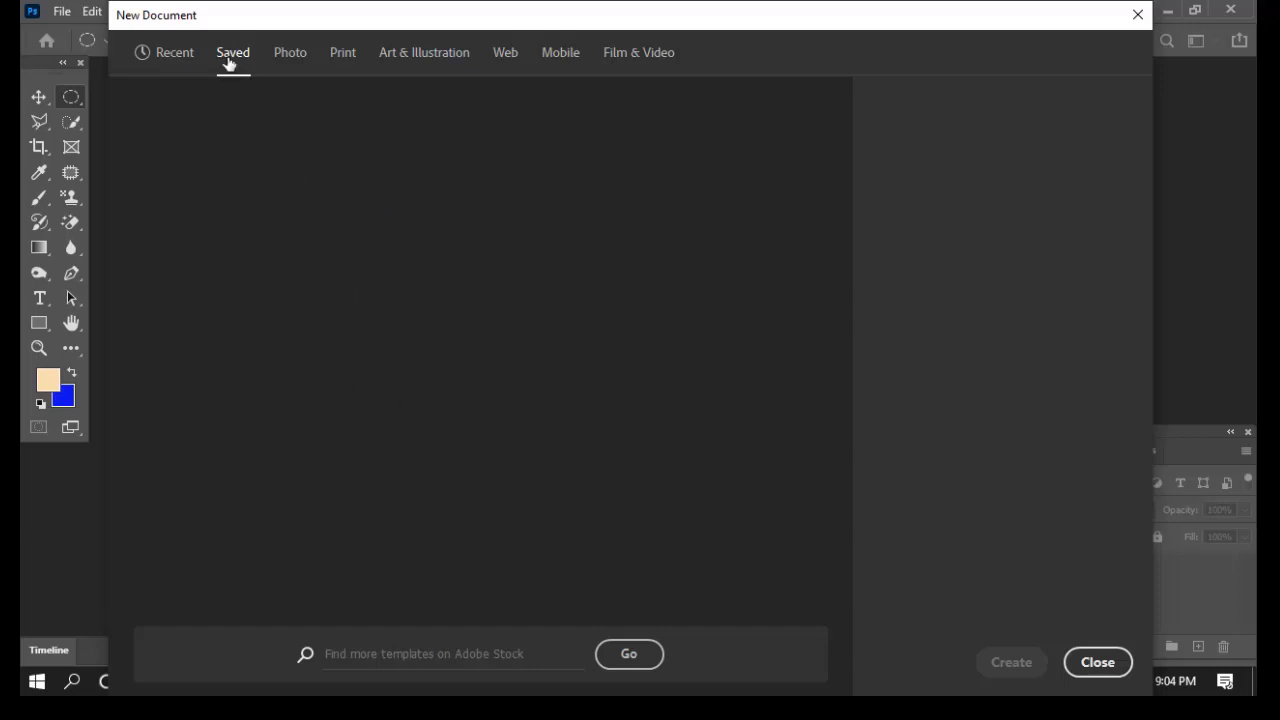
Step: Return to the recent 4 x 6 inch Custom preset and name the document 4r
{"action": "left_click", "coordinate": [170, 55]}
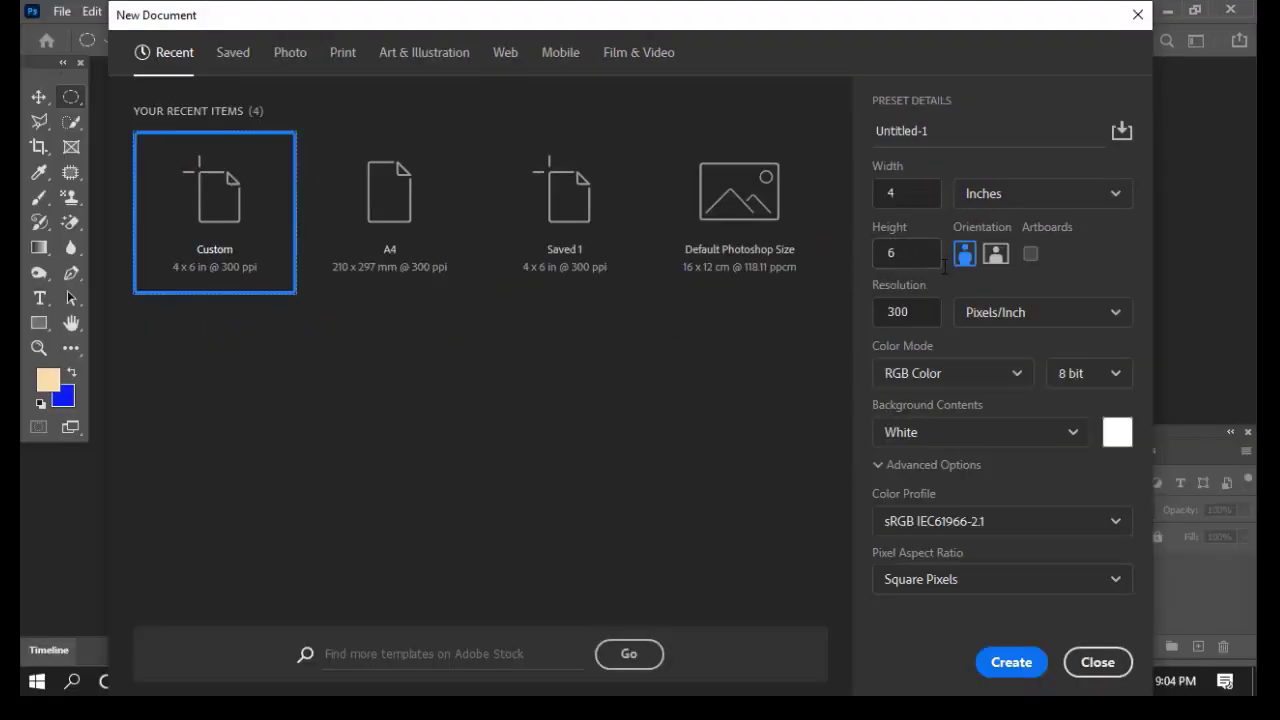
{"action": "left_click", "coordinate": [995, 137]}
{"action": "type", "text": "4"}
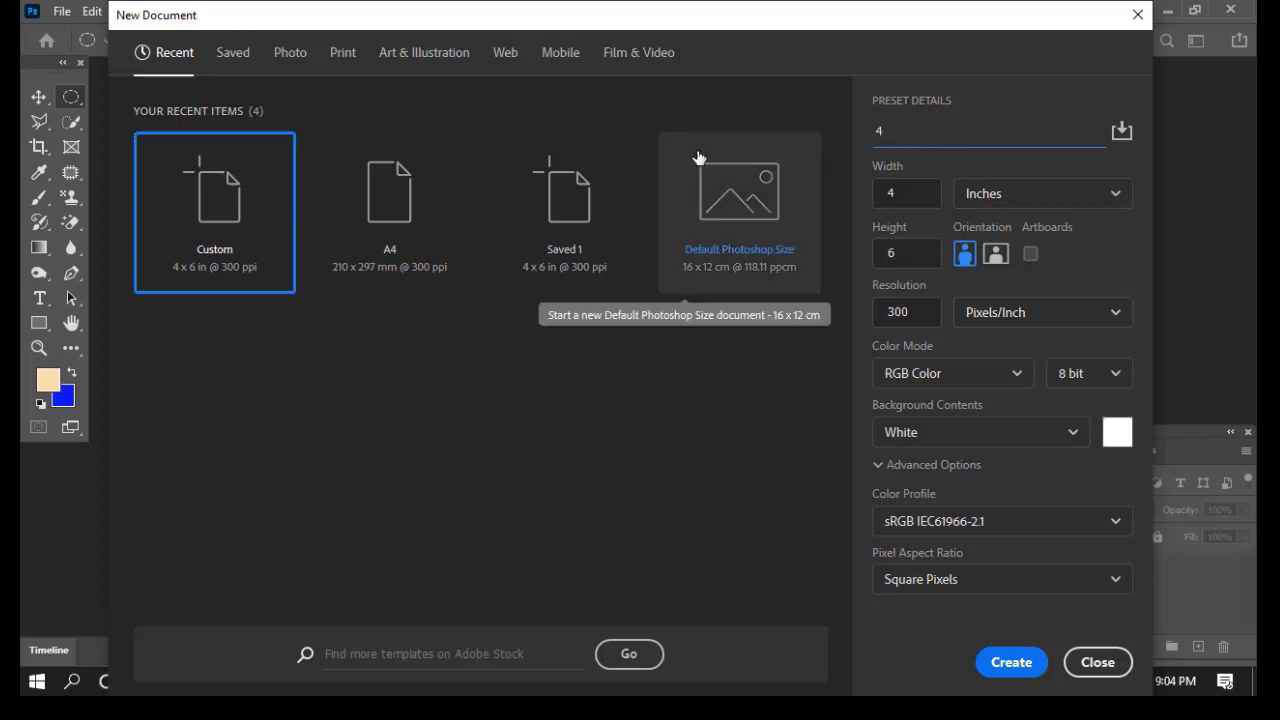
{"action": "type", "text": "r"}
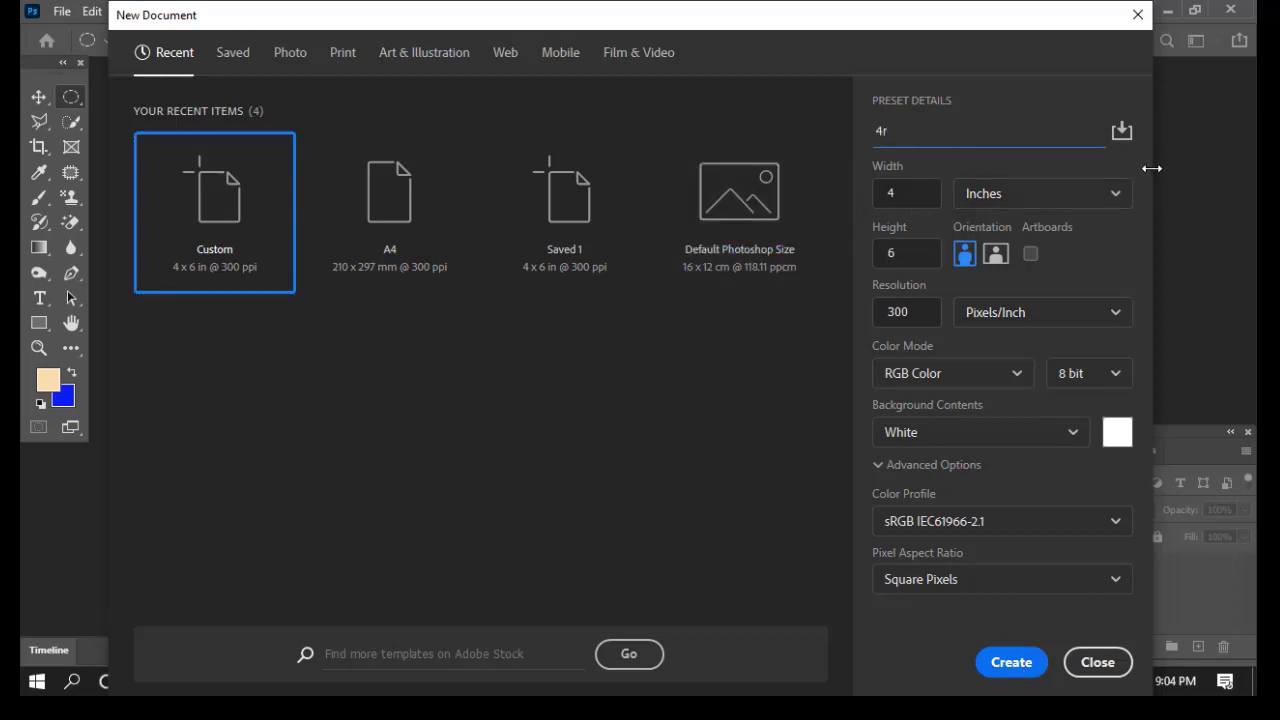
Step: Save the 4 x 6 inch size as a document preset under the suggested name and check the recent and saved presets
{"action": "left_click", "coordinate": [1121, 131]}
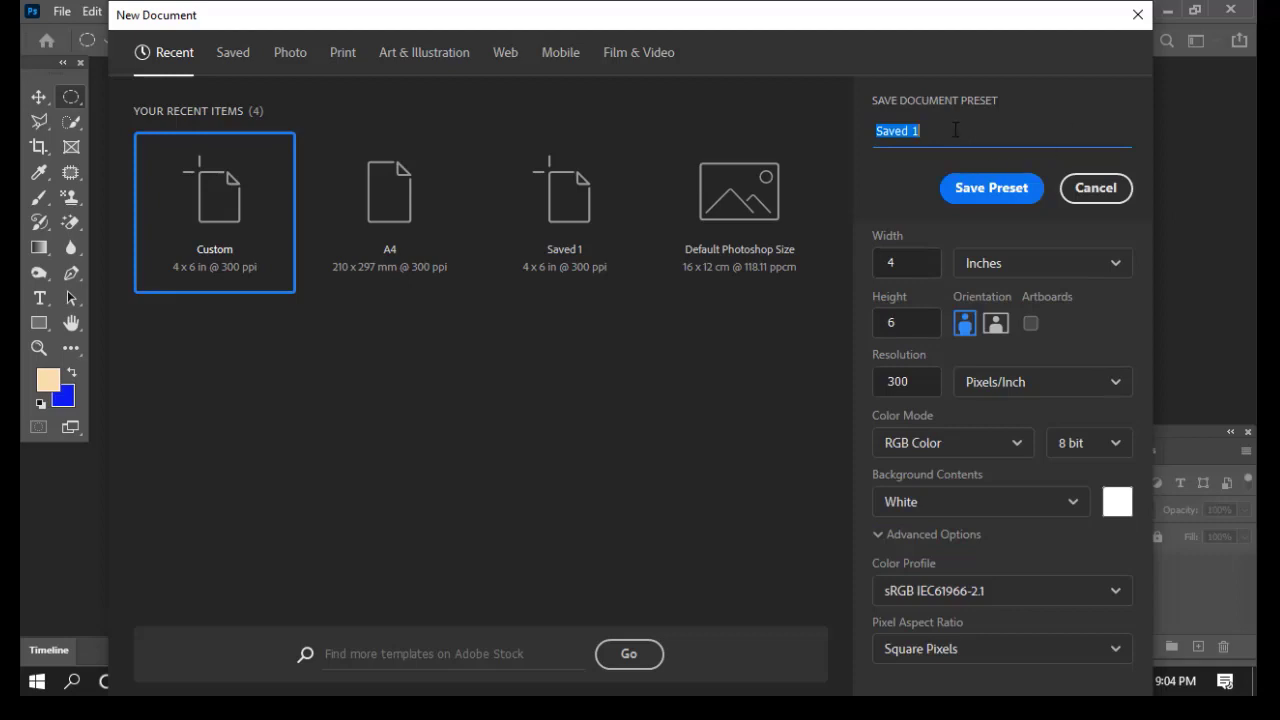
{"action": "left_click", "coordinate": [991, 188]}
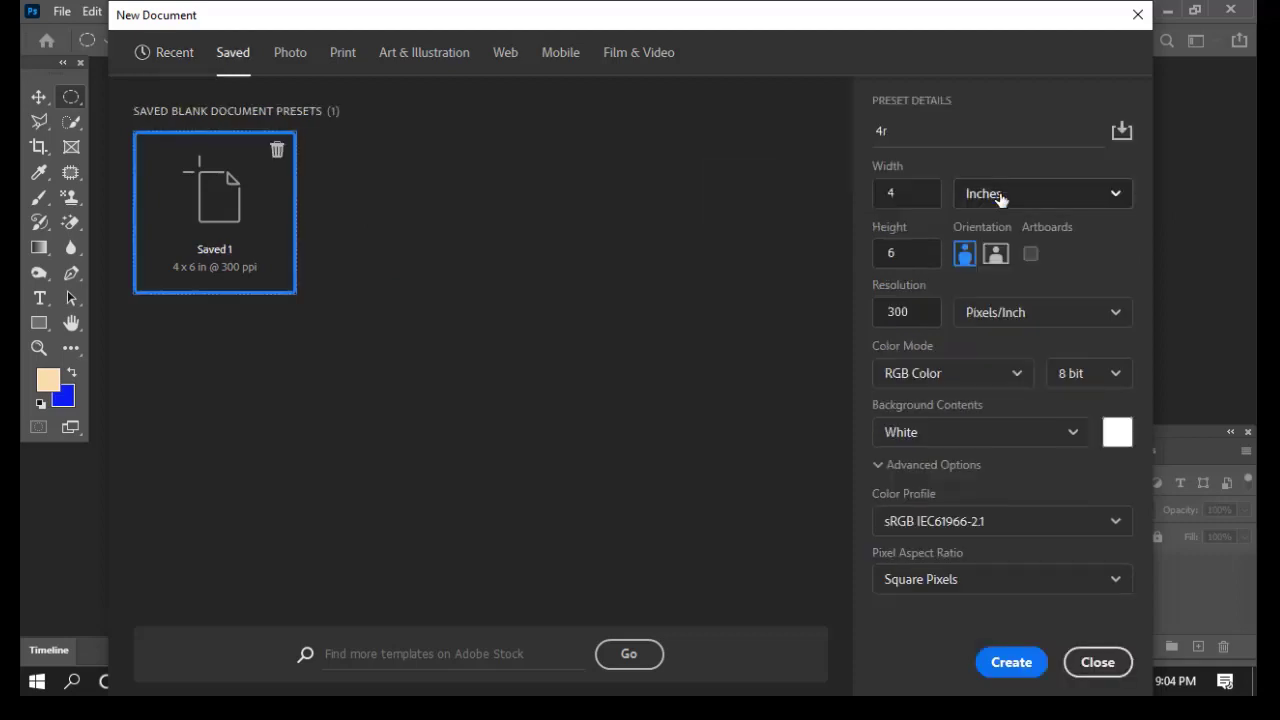
{"action": "left_click", "coordinate": [176, 58]}
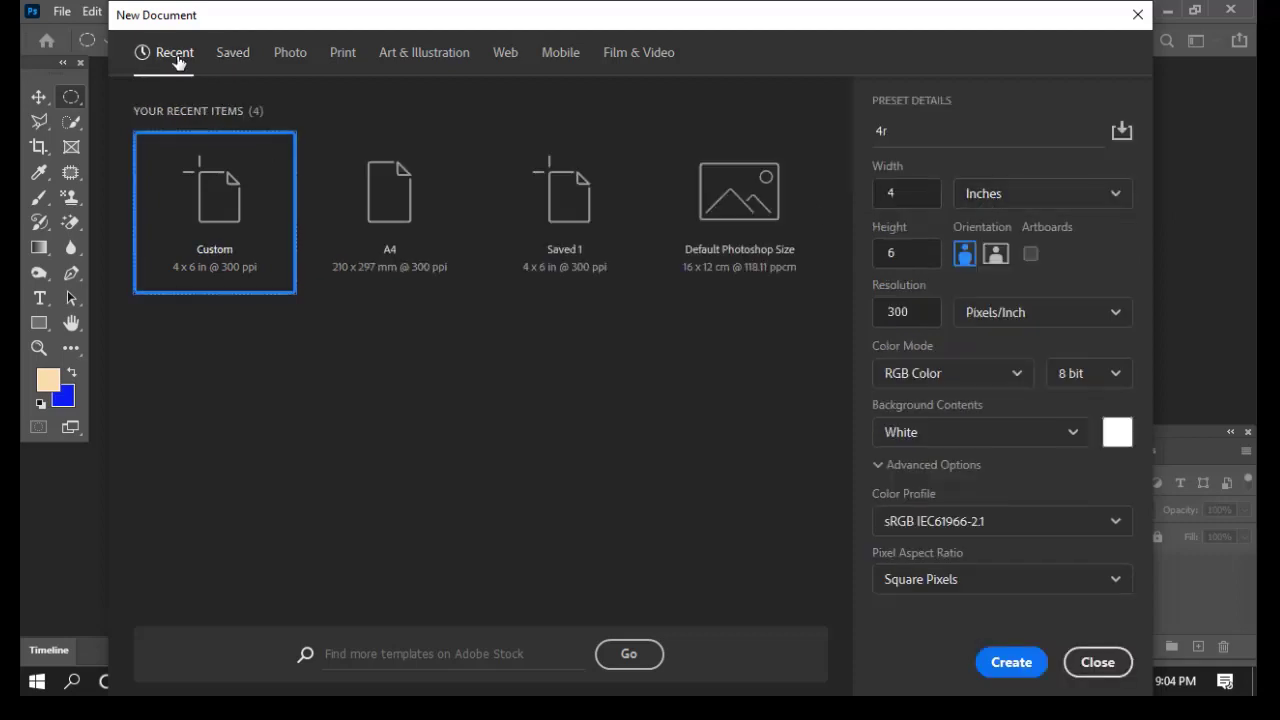
{"action": "left_click", "coordinate": [238, 56]}
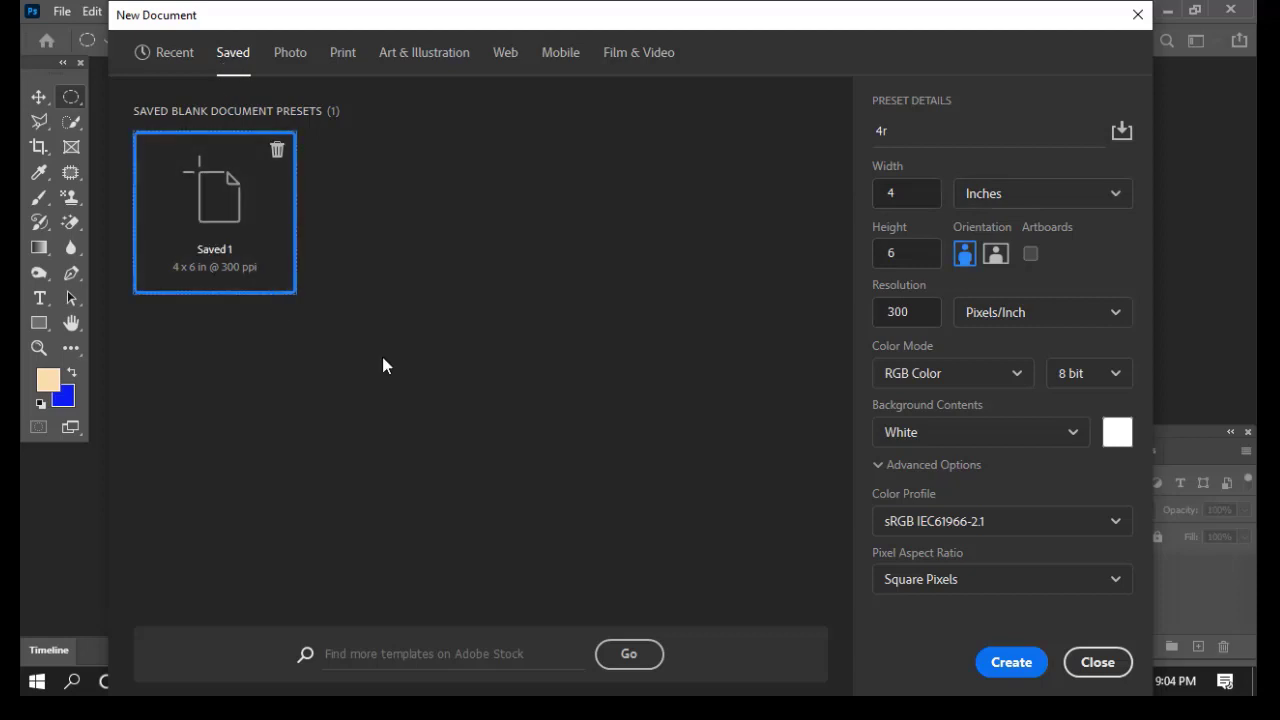
Step: Browse the photo presets and create a blank document from the Landscape, 6 x 4 preset
{"action": "left_click", "coordinate": [290, 55]}
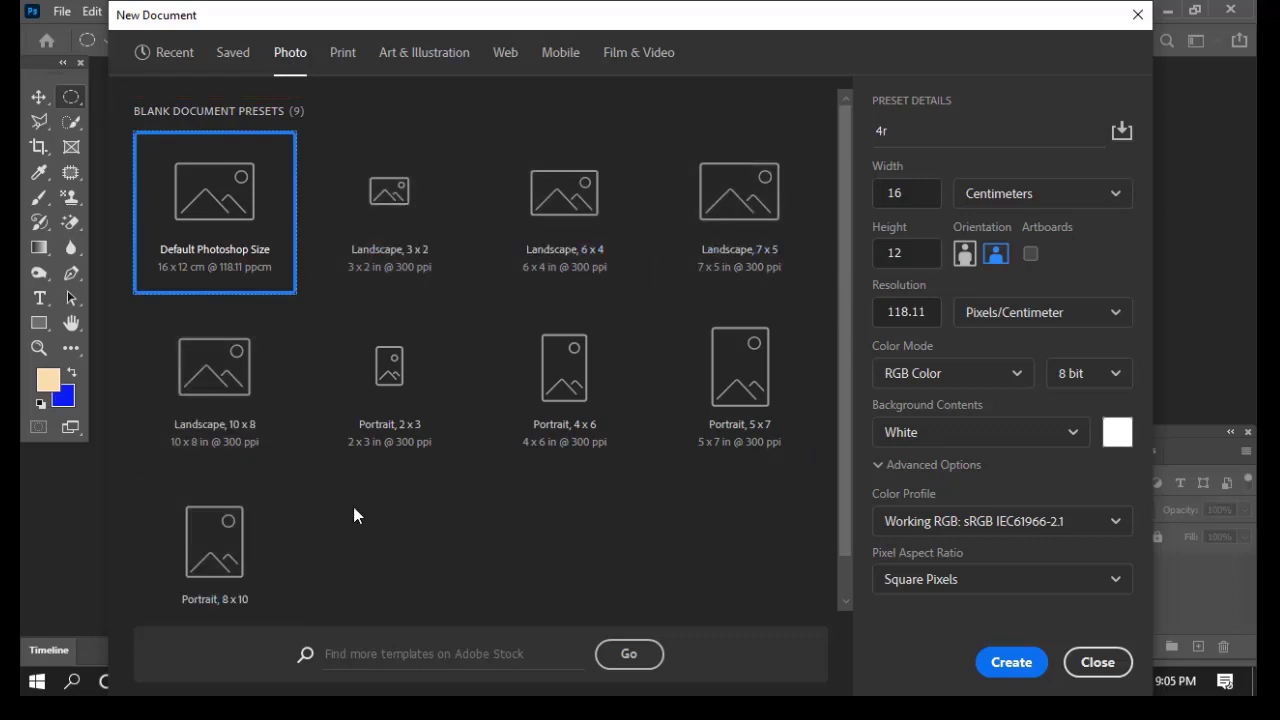
{"action": "scroll", "coordinate": [475, 525], "scroll_direction": "down", "scroll_amount": 1}
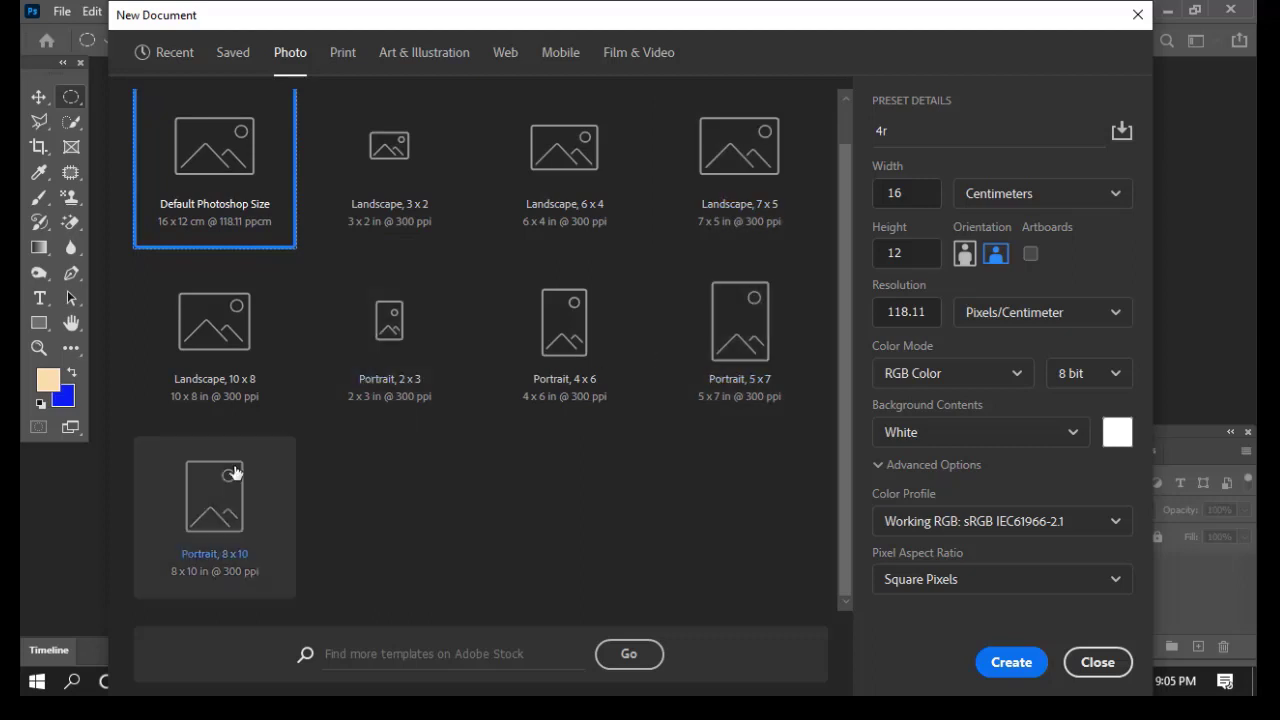
{"action": "scroll", "coordinate": [528, 343], "scroll_direction": "up", "scroll_amount": 1}
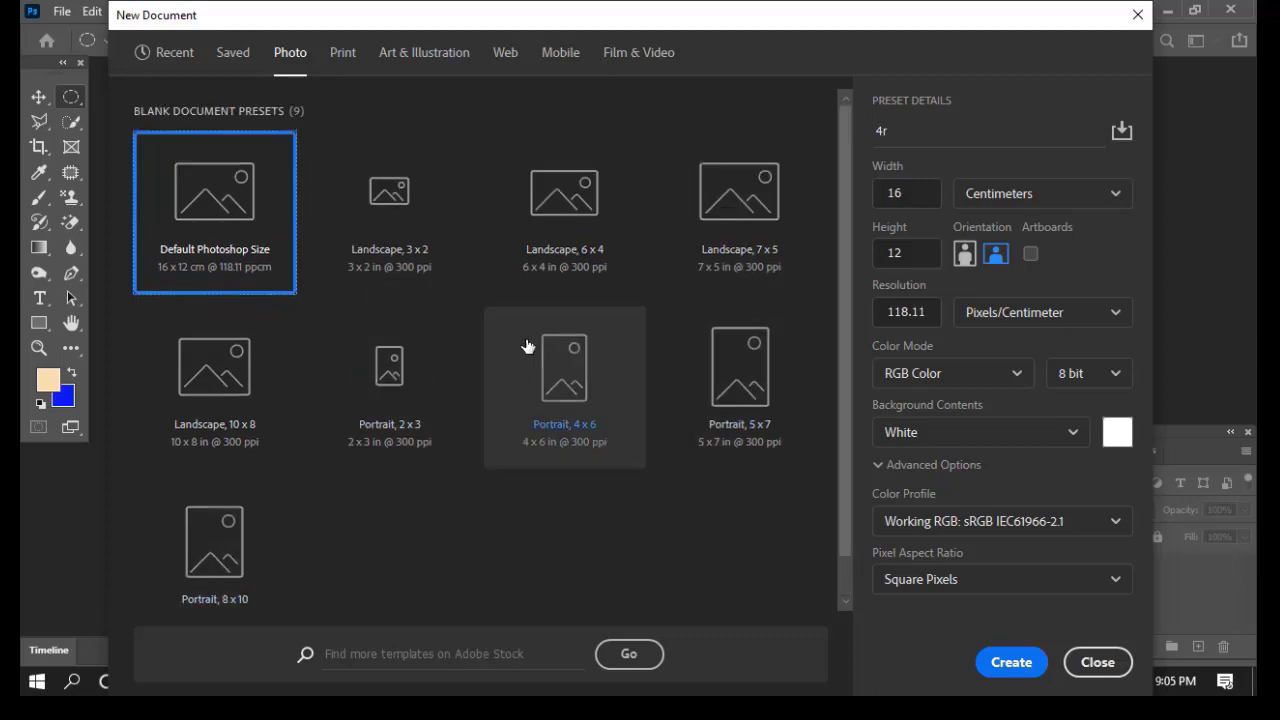
{"action": "left_click", "coordinate": [560, 230]}
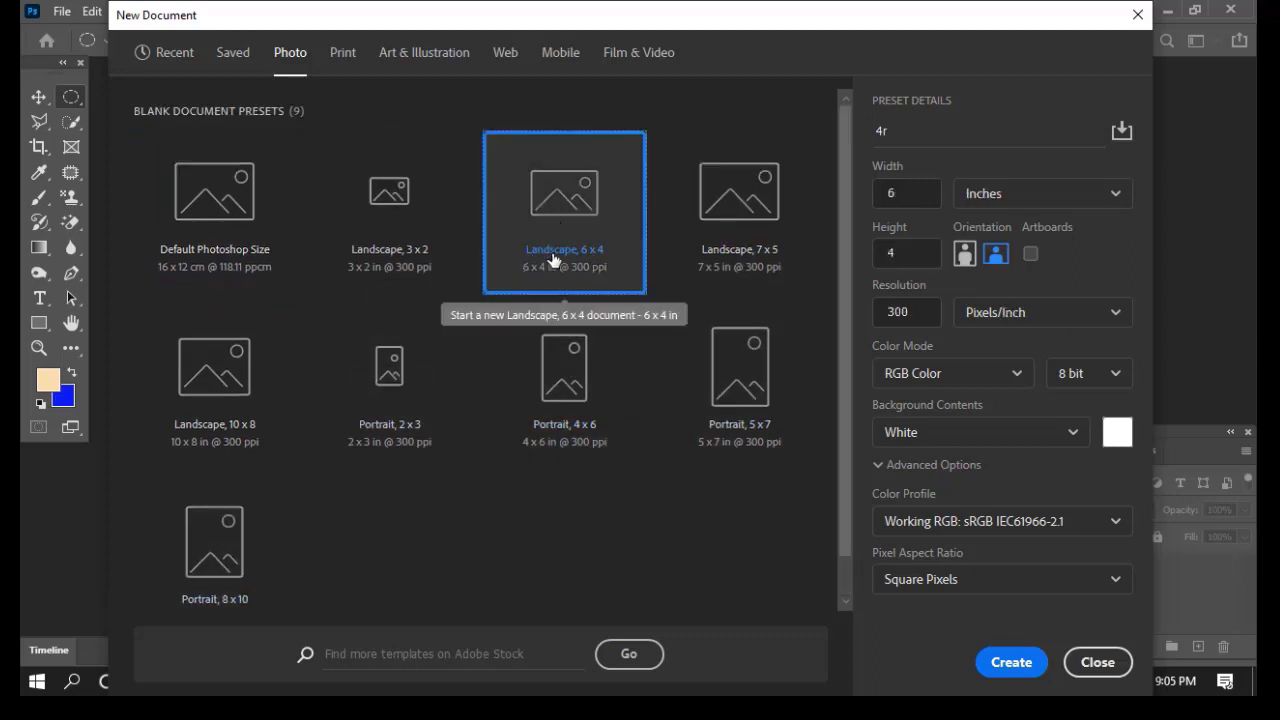
{"action": "left_click", "coordinate": [1008, 662]}
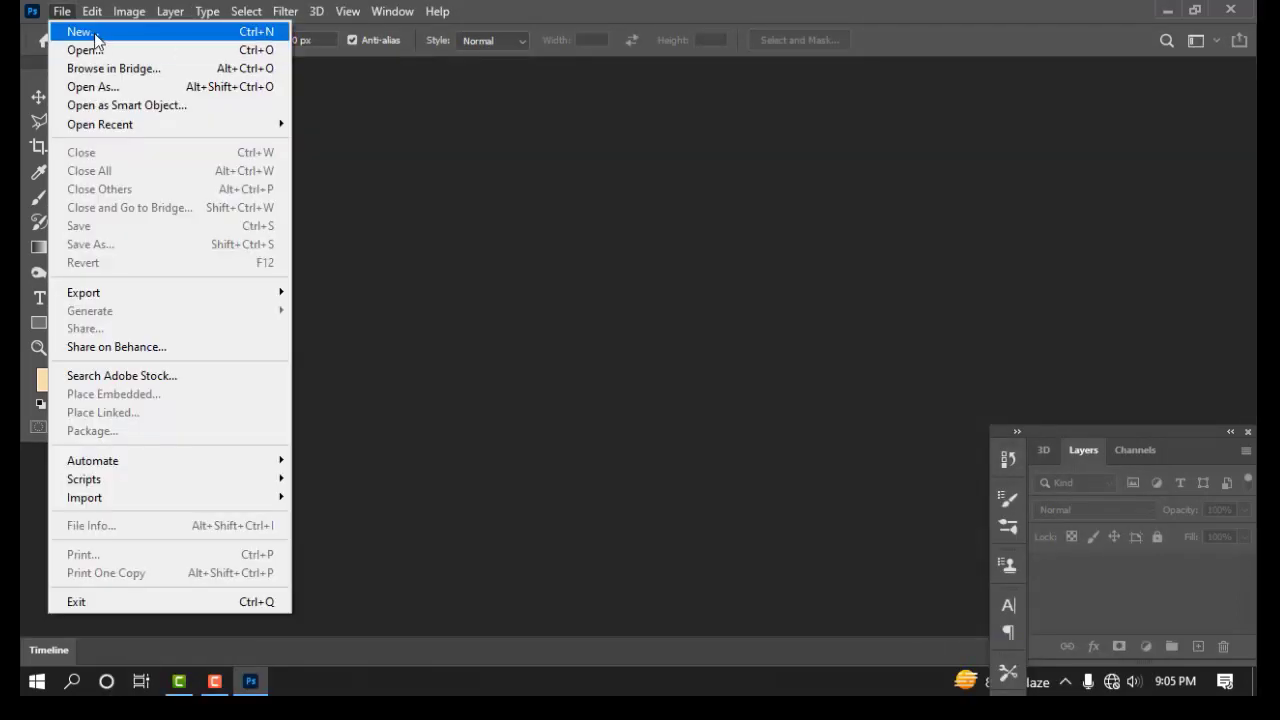
Step: Create another blank document from the A4 print preset and close it
{"action": "left_click", "coordinate": [94, 37]}
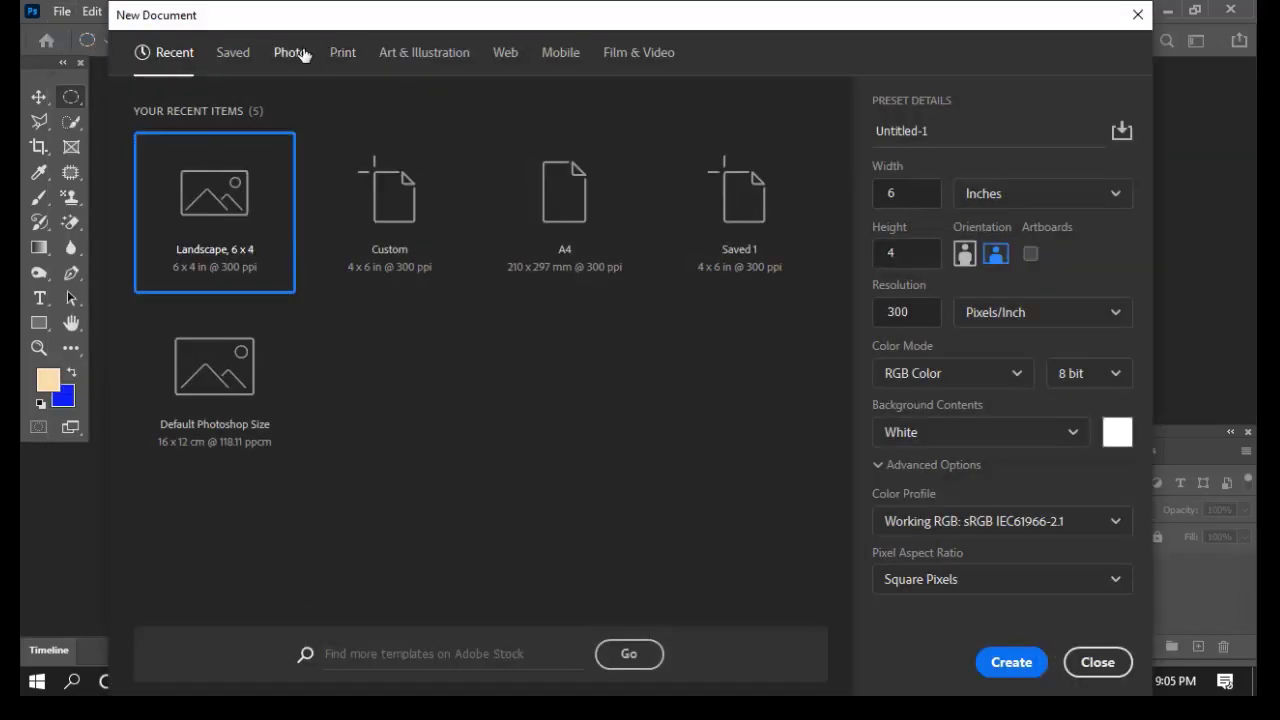
{"action": "left_click", "coordinate": [303, 55]}
{"action": "left_click", "coordinate": [349, 57]}
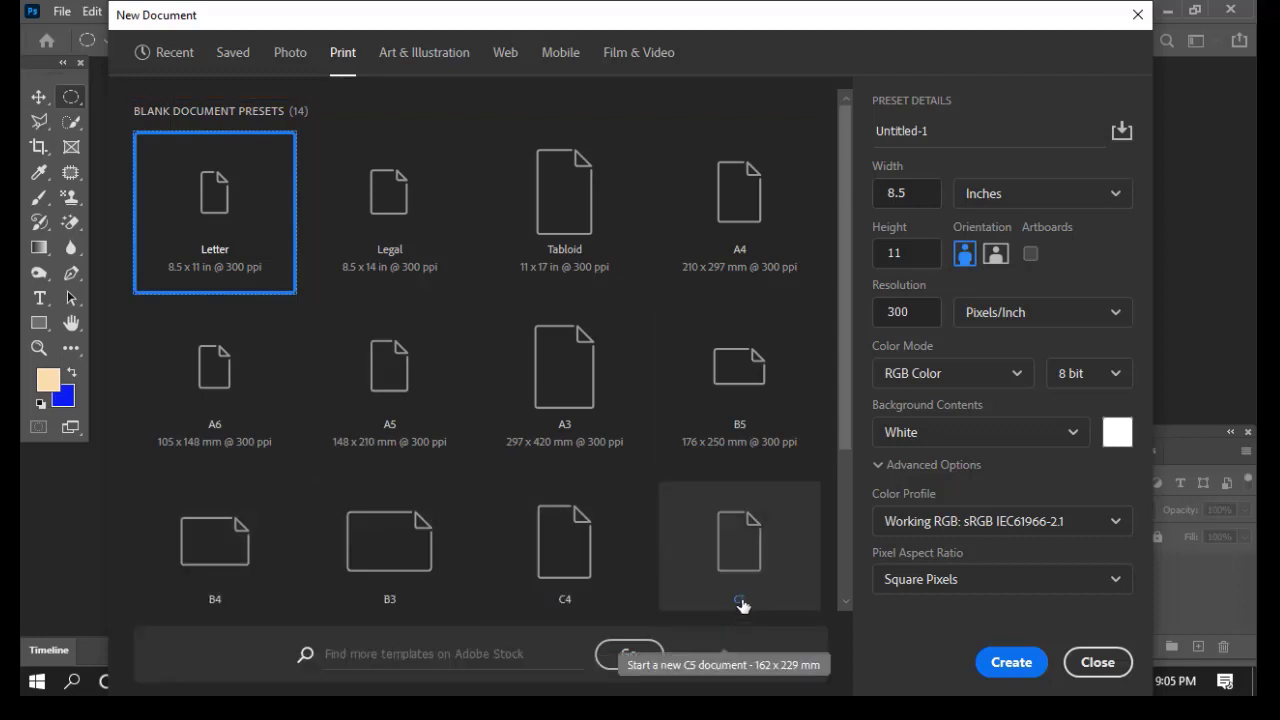
{"action": "scroll", "coordinate": [665, 550], "scroll_direction": "down", "scroll_amount": 3}
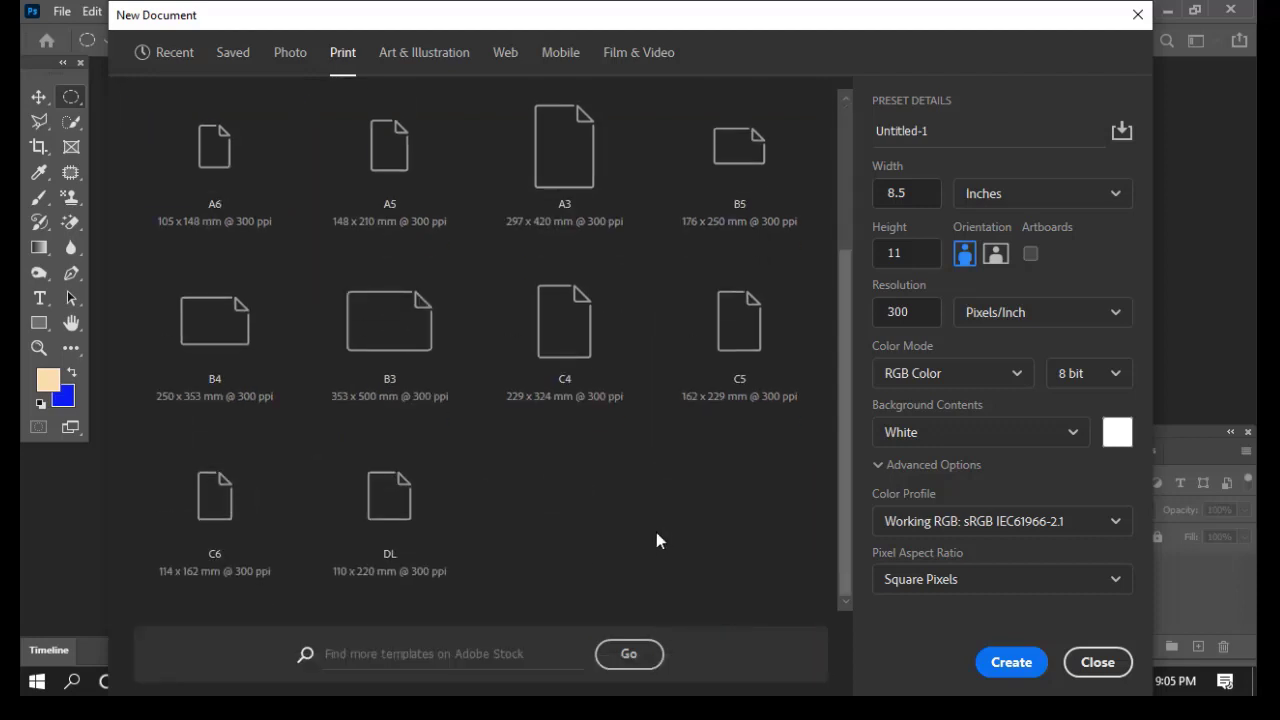
{"action": "scroll", "coordinate": [557, 517], "scroll_direction": "up", "scroll_amount": 3}
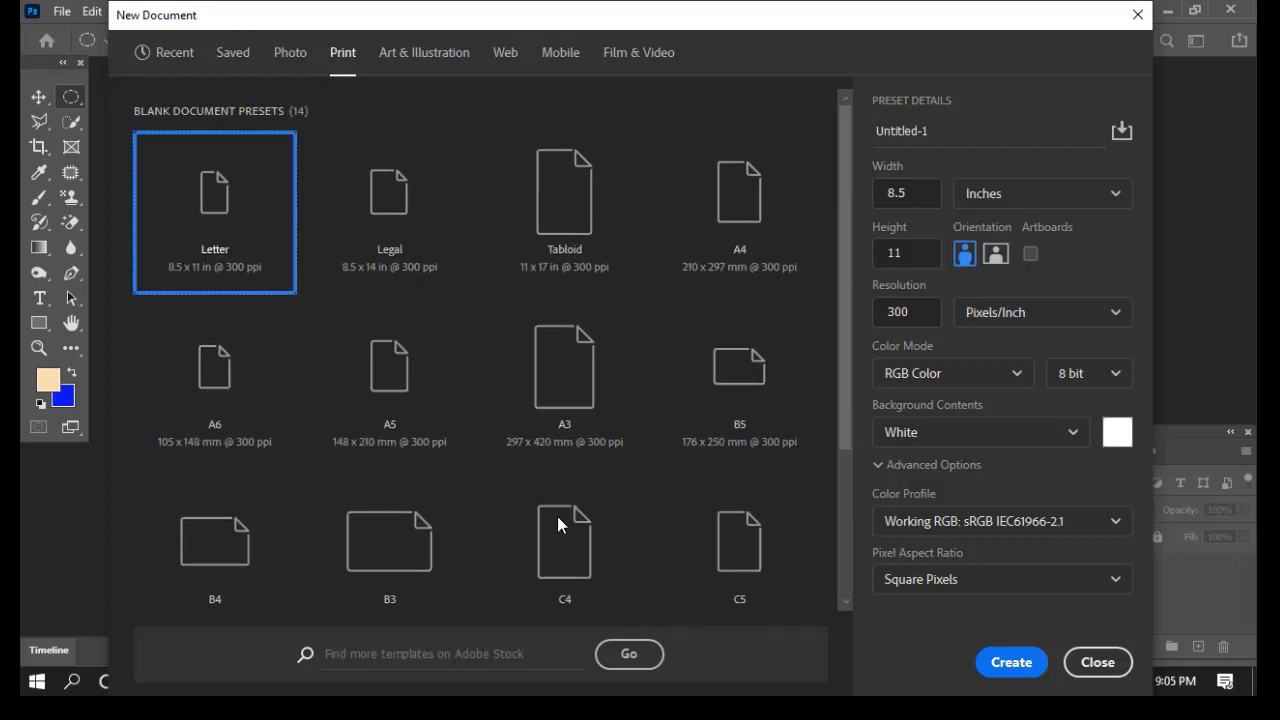
{"action": "left_click", "coordinate": [740, 237]}
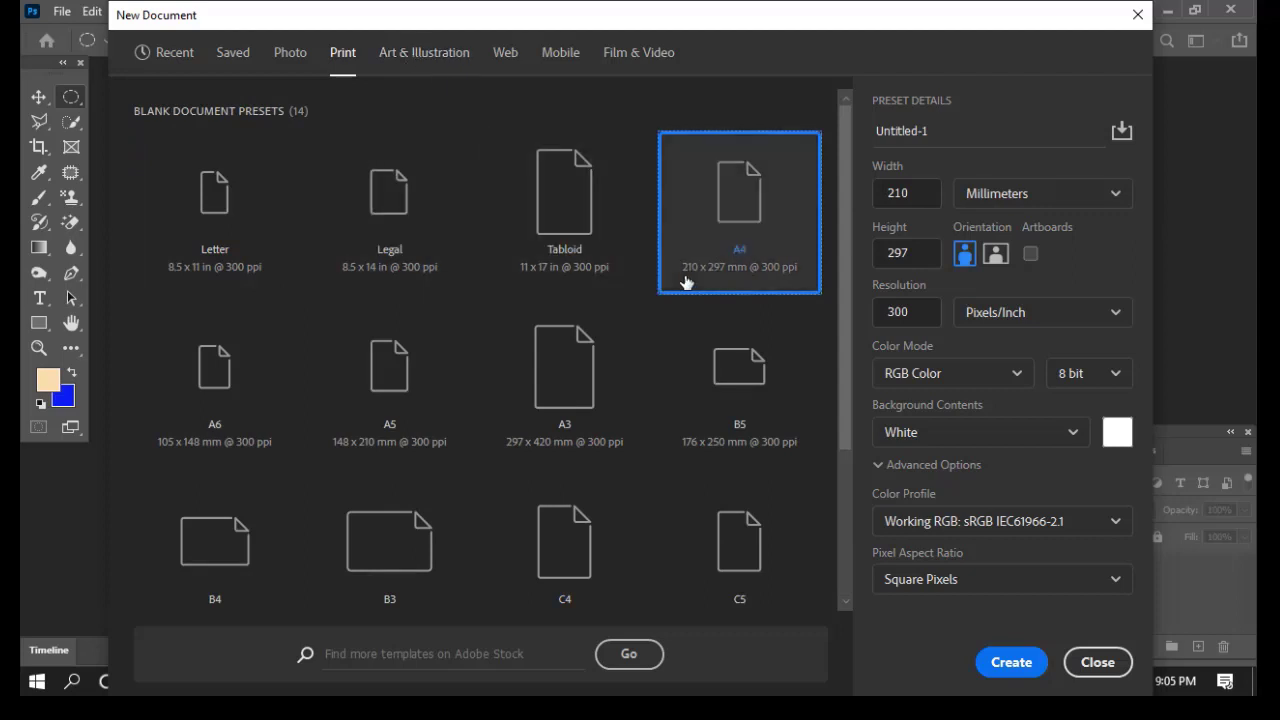
{"action": "left_click", "coordinate": [1010, 664]}
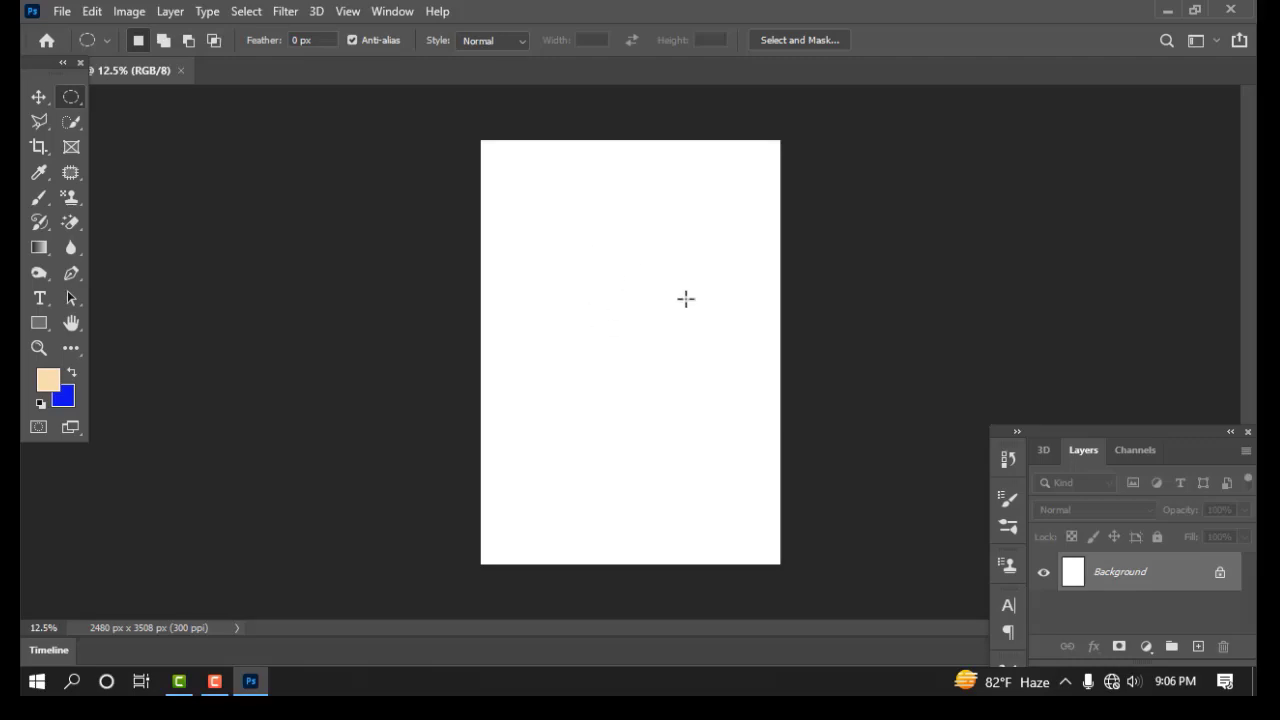
{"action": "left_click", "coordinate": [180, 70]}
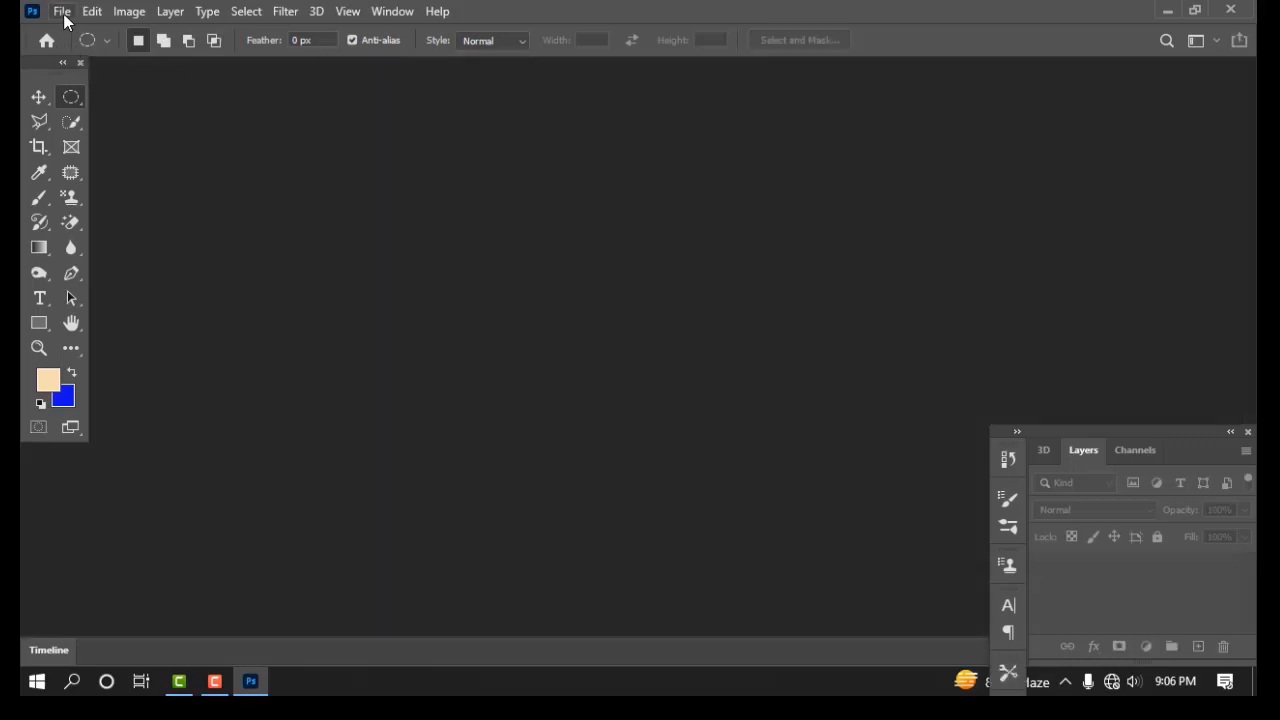
Step: Start a new document and examine the preset sizes offered for print, art and illustration, web and mobile
{"action": "left_click", "coordinate": [62, 11]}
{"action": "left_click", "coordinate": [45, 21]}
{"action": "left_click", "coordinate": [340, 49]}
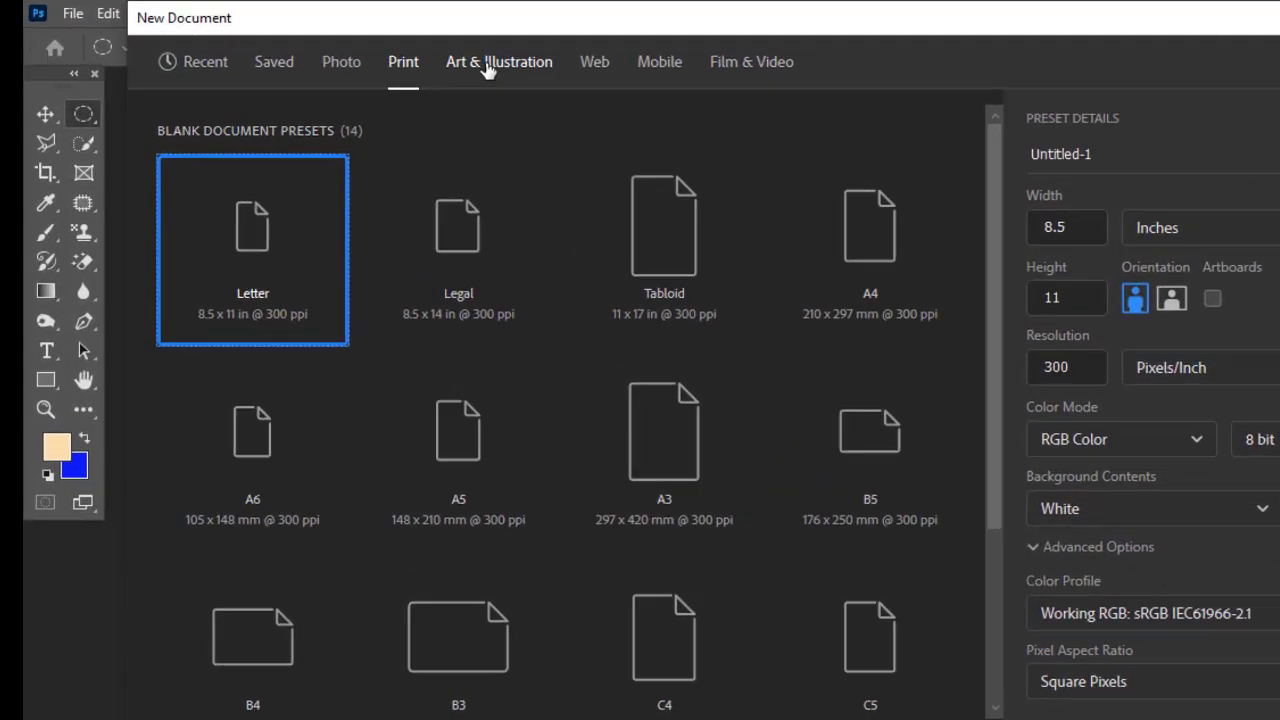
{"action": "left_click", "coordinate": [490, 64]}
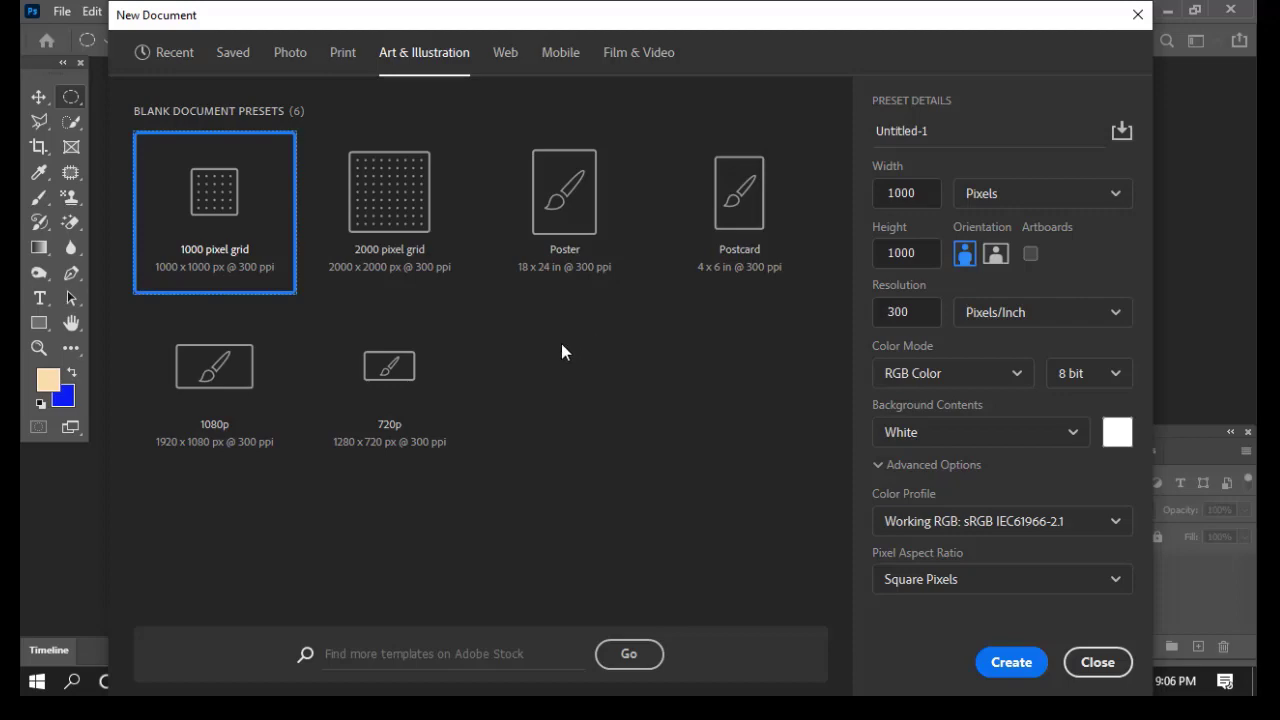
{"action": "left_click", "coordinate": [506, 56]}
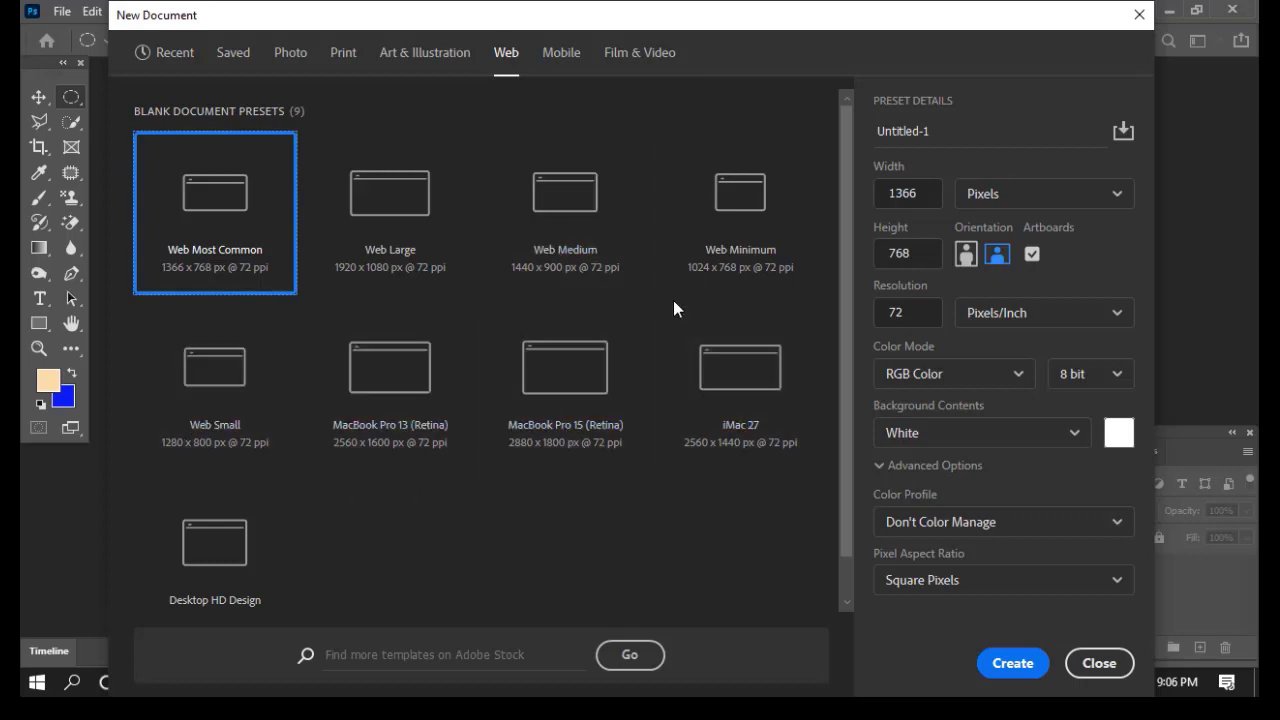
{"action": "left_click", "coordinate": [561, 57]}
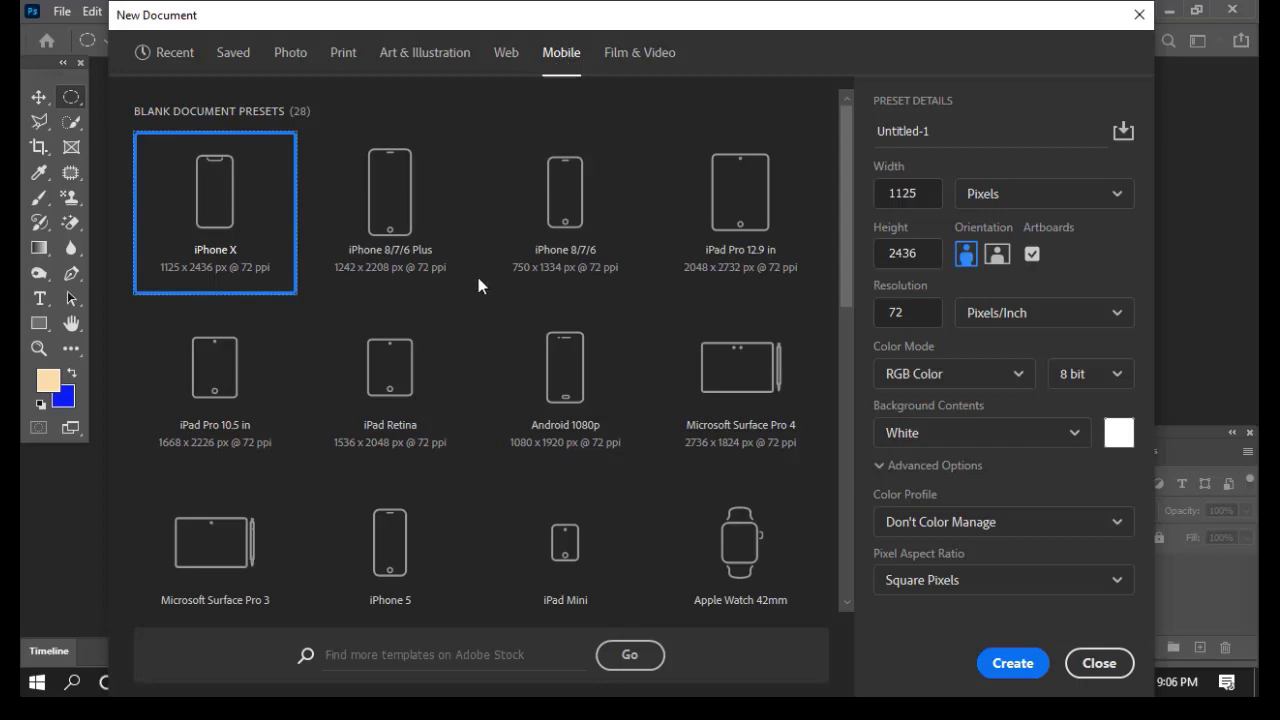
{"action": "scroll", "coordinate": [567, 340], "scroll_direction": "down", "scroll_amount": 5}
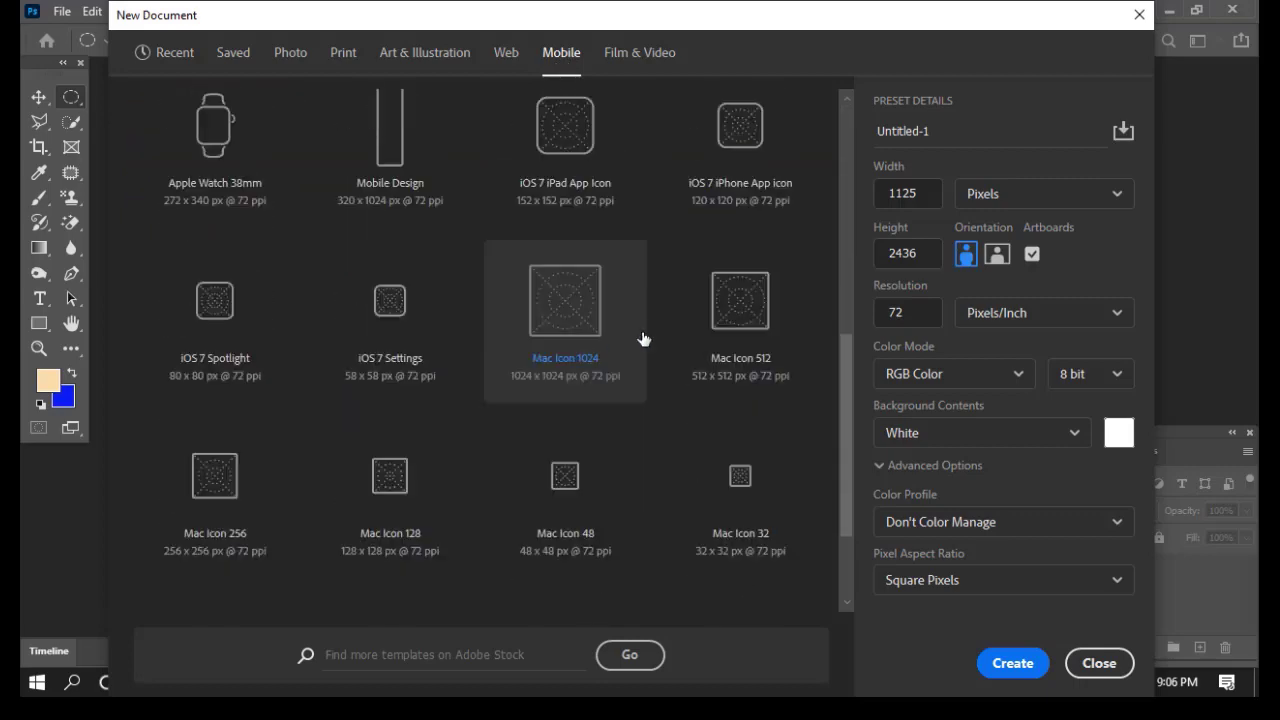
{"action": "scroll", "coordinate": [643, 336], "scroll_direction": "up", "scroll_amount": 5}
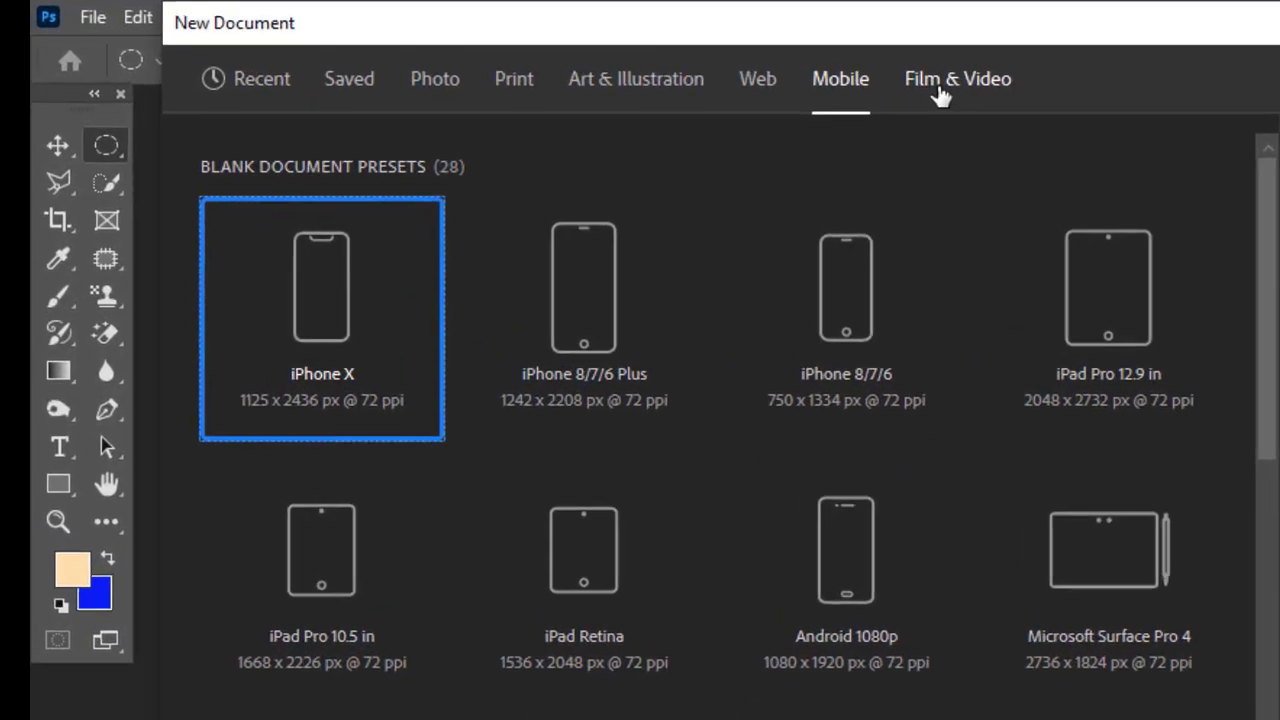
Step: Examine the film and video preset sizes and leave the new document setup without creating anything
{"action": "left_click", "coordinate": [630, 60]}
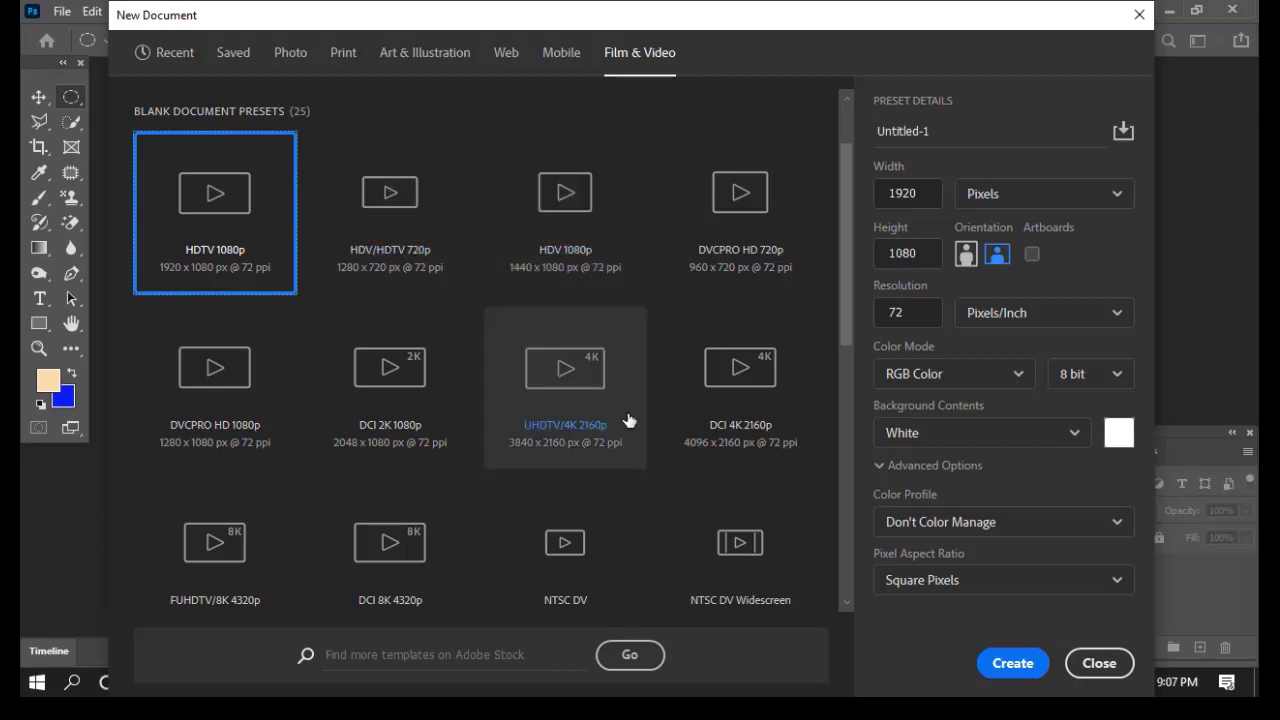
{"action": "scroll", "coordinate": [626, 425], "scroll_direction": "down", "scroll_amount": 6}
{"action": "scroll", "coordinate": [632, 437], "scroll_direction": "up", "scroll_amount": 6}
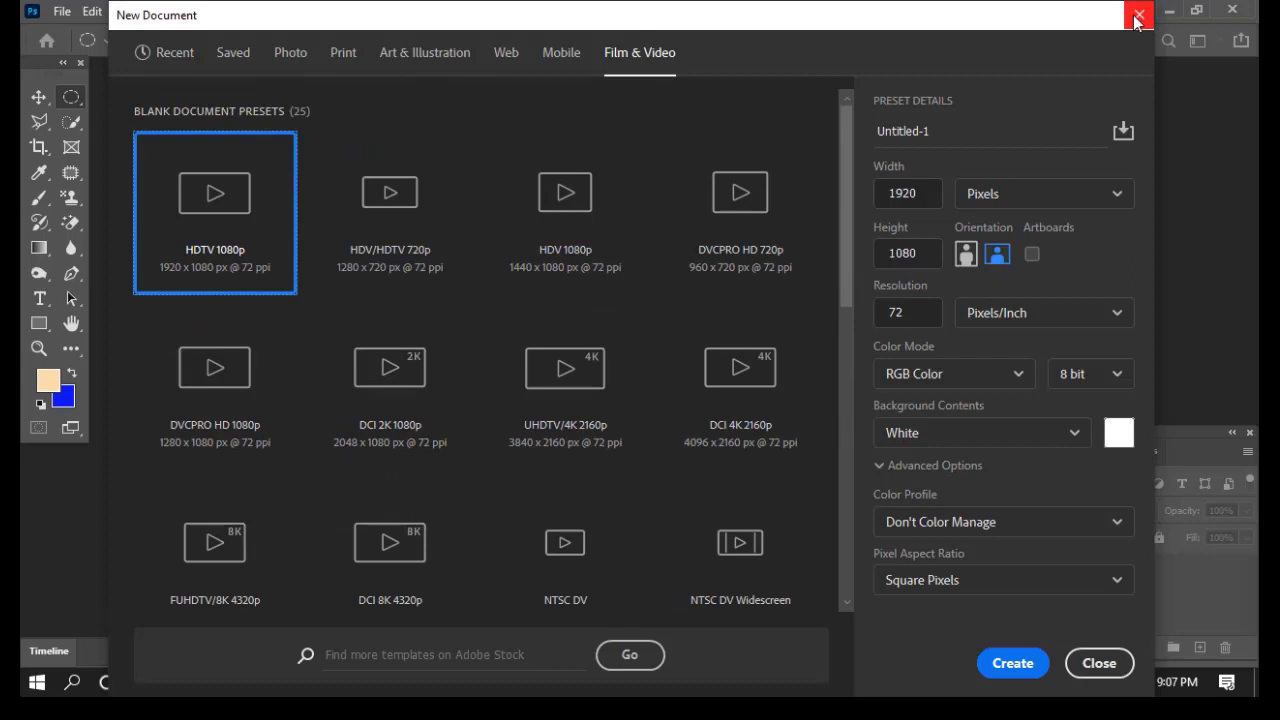
{"action": "scroll", "coordinate": [423, 337], "scroll_direction": "down", "scroll_amount": 2}
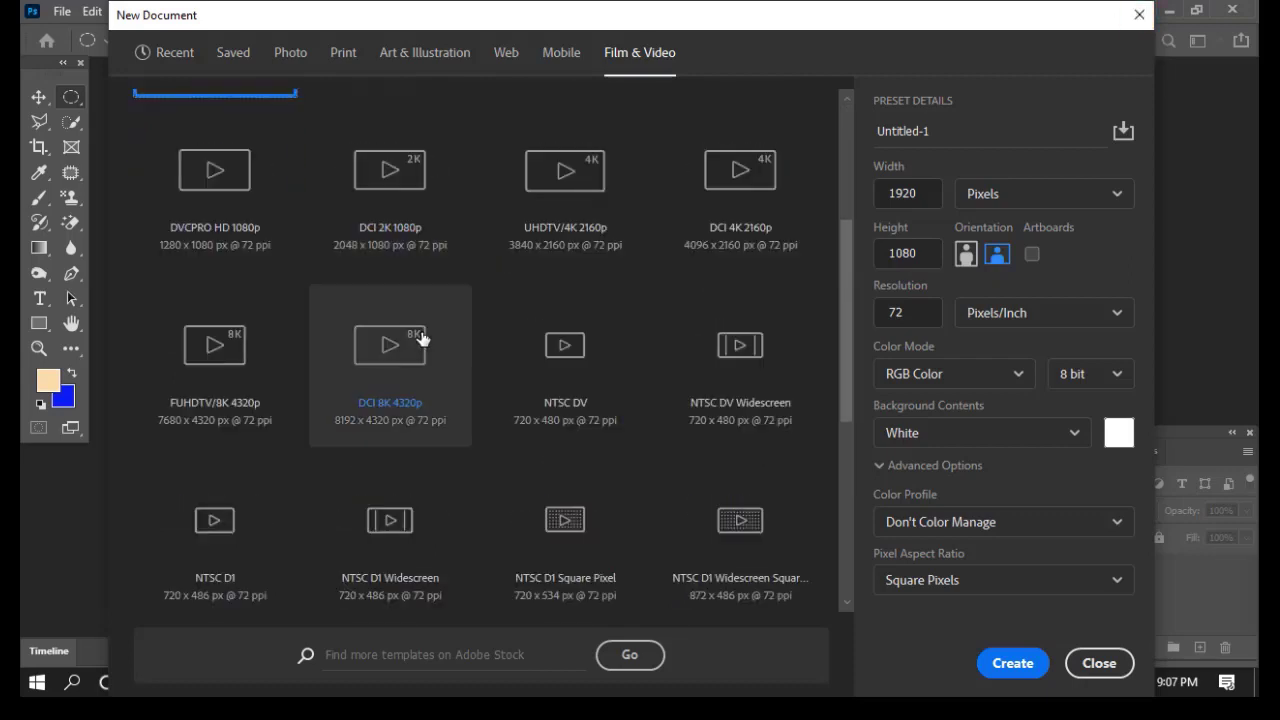
{"action": "scroll", "coordinate": [423, 337], "scroll_direction": "up", "scroll_amount": 2}
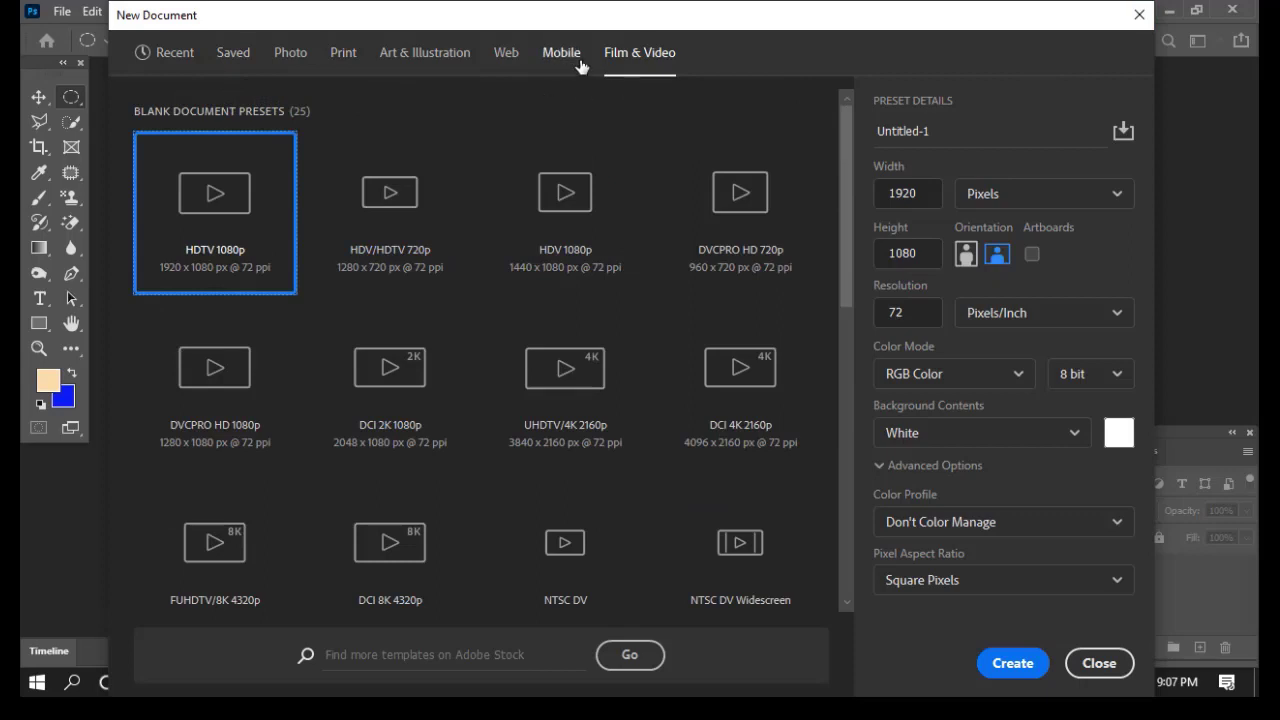
{"action": "left_click", "coordinate": [1140, 15]}
Step: Open the photo images (7) from the Desktop folder
{"action": "left_click", "coordinate": [61, 14]}
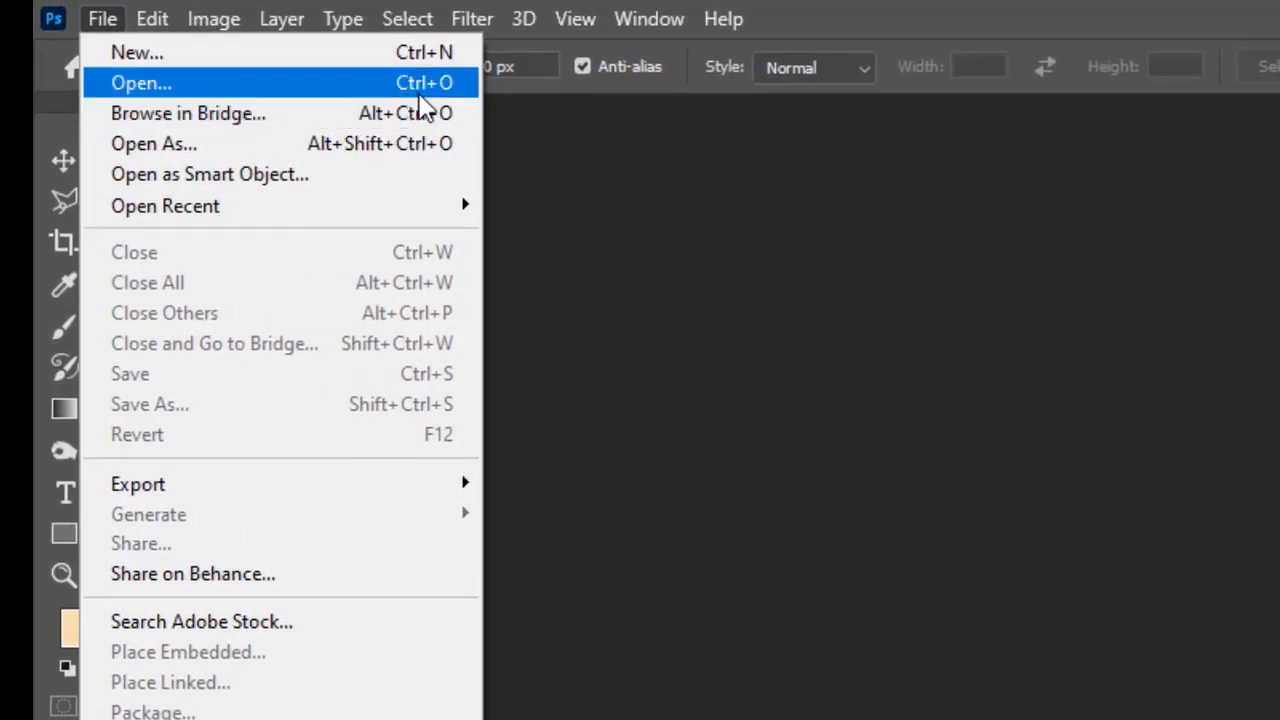
{"action": "key", "text": "ctrl+o"}
{"action": "left_click", "coordinate": [712, 348]}
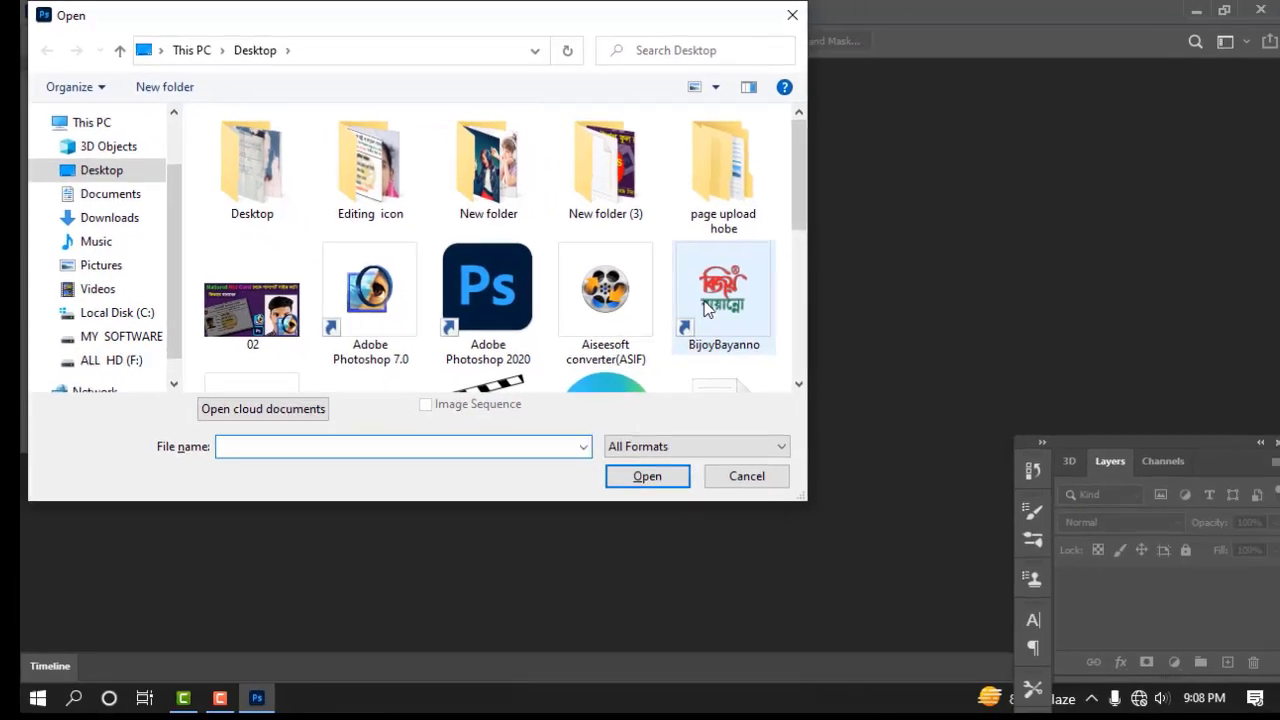
{"action": "scroll", "coordinate": [606, 200], "scroll_direction": "down", "scroll_amount": 10}
{"action": "scroll", "coordinate": [494, 306], "scroll_direction": "up", "scroll_amount": 2}
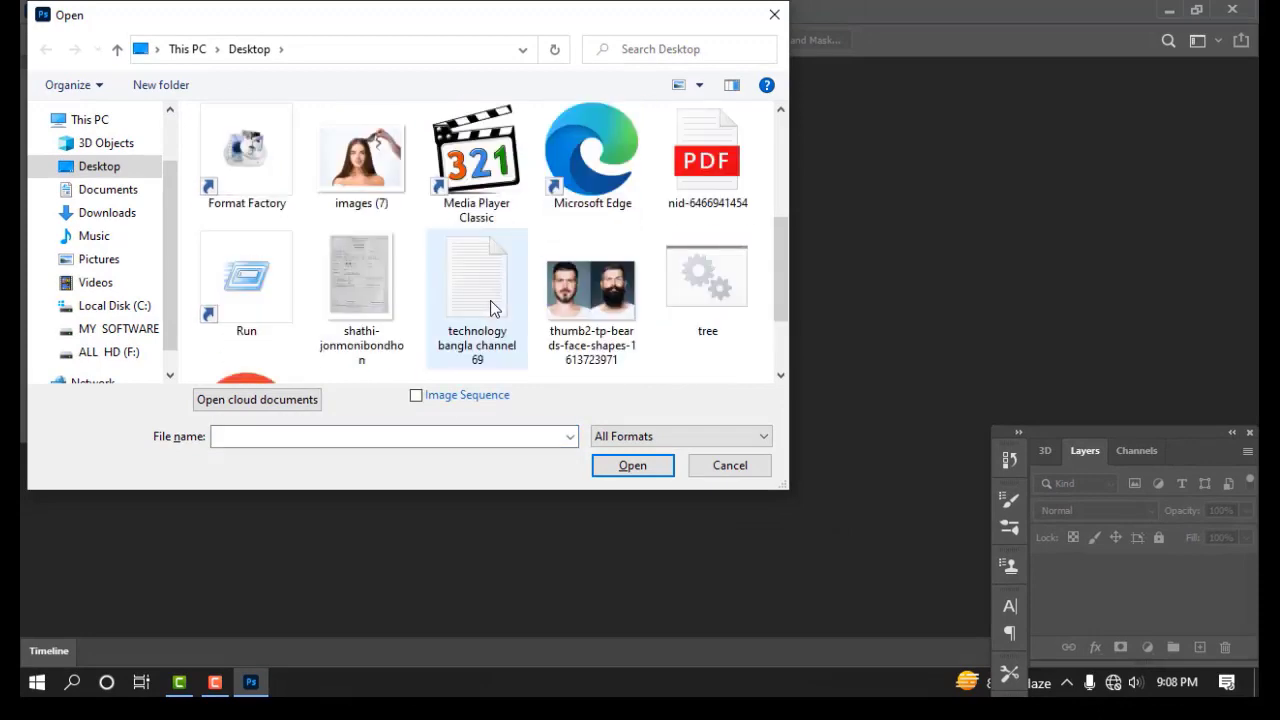
{"action": "left_click", "coordinate": [370, 180]}
{"action": "left_click", "coordinate": [629, 469]}
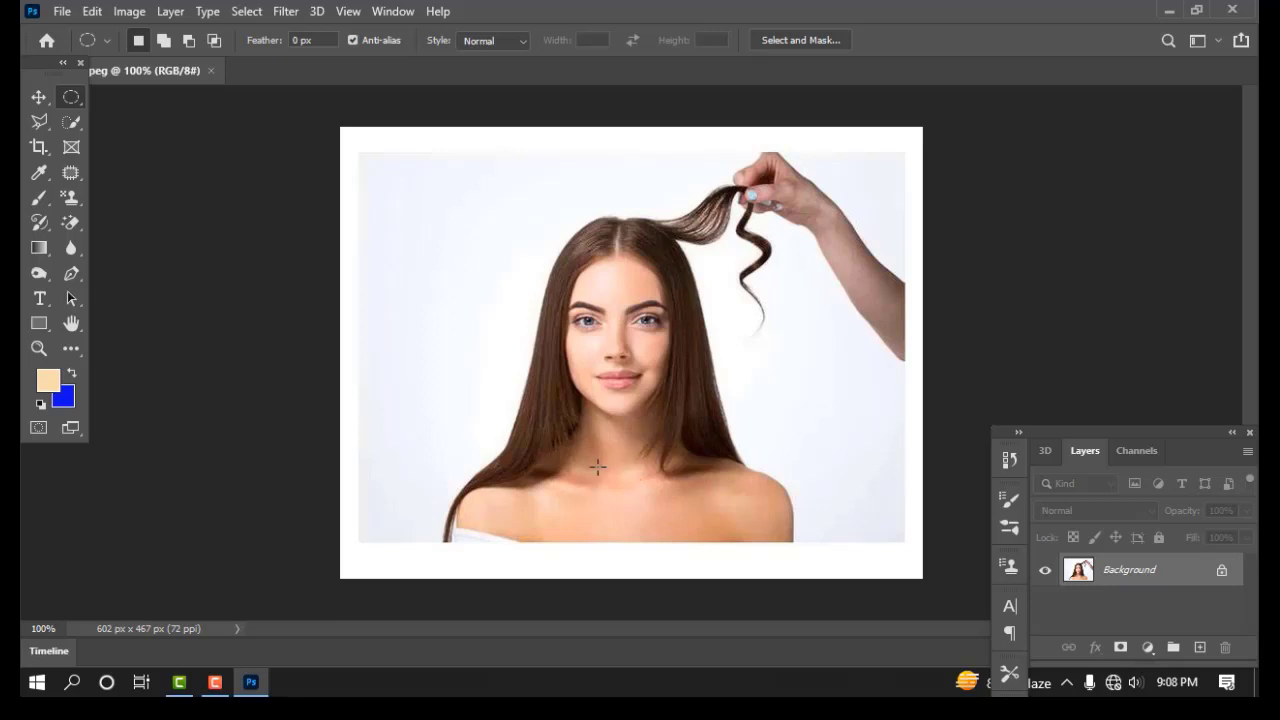
Step: Check the option for opening recent files and close the opened photo
{"action": "left_click", "coordinate": [61, 11]}
{"action": "left_click", "coordinate": [308, 126]}
{"action": "left_click", "coordinate": [210, 72]}
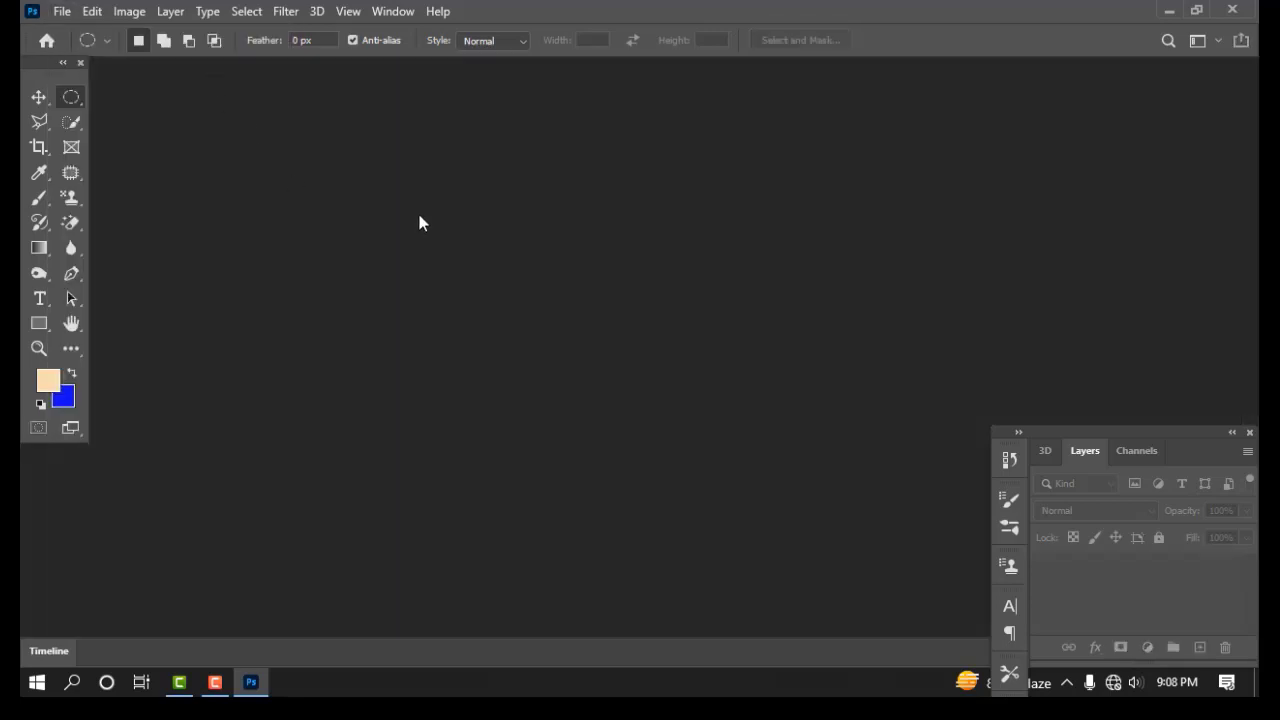
Step: Reopen the photo images (7) from the Desktop by starting from the empty workspace, and display the file commands
{"action": "double_click", "coordinate": [563, 337]}
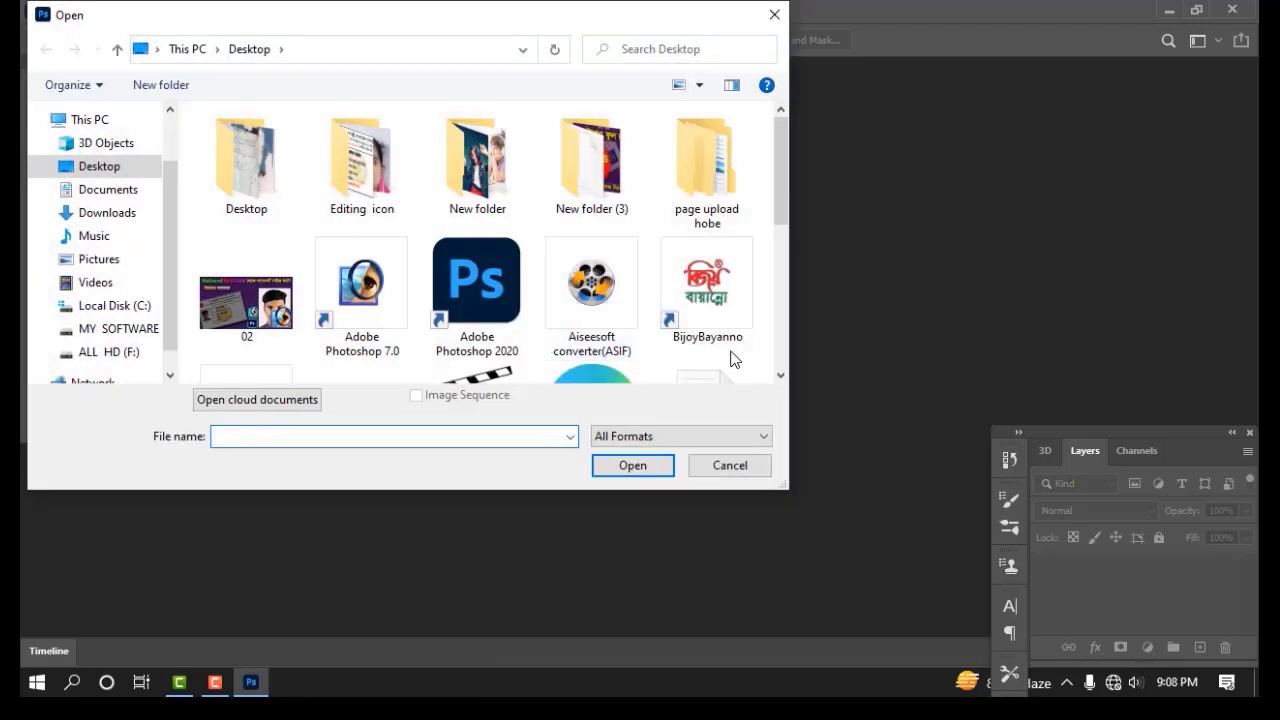
{"action": "scroll", "coordinate": [730, 360], "scroll_direction": "down", "scroll_amount": 5}
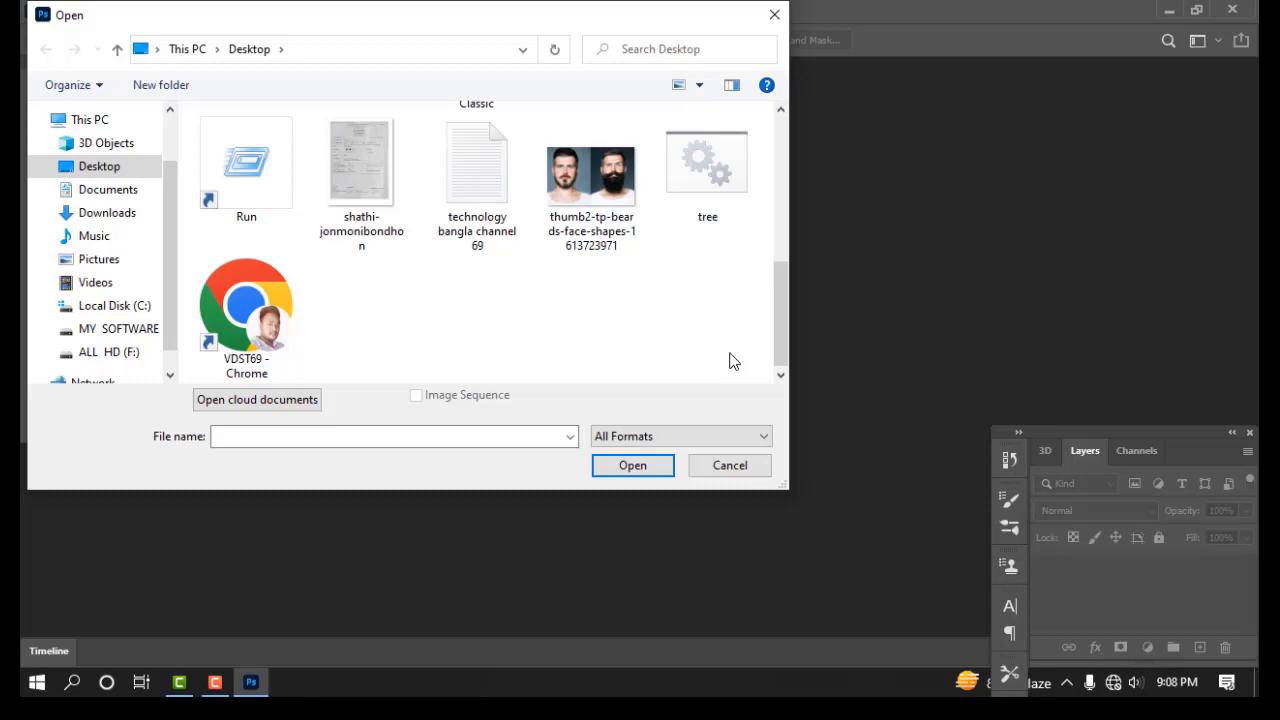
{"action": "scroll", "coordinate": [566, 334], "scroll_direction": "up", "scroll_amount": 3}
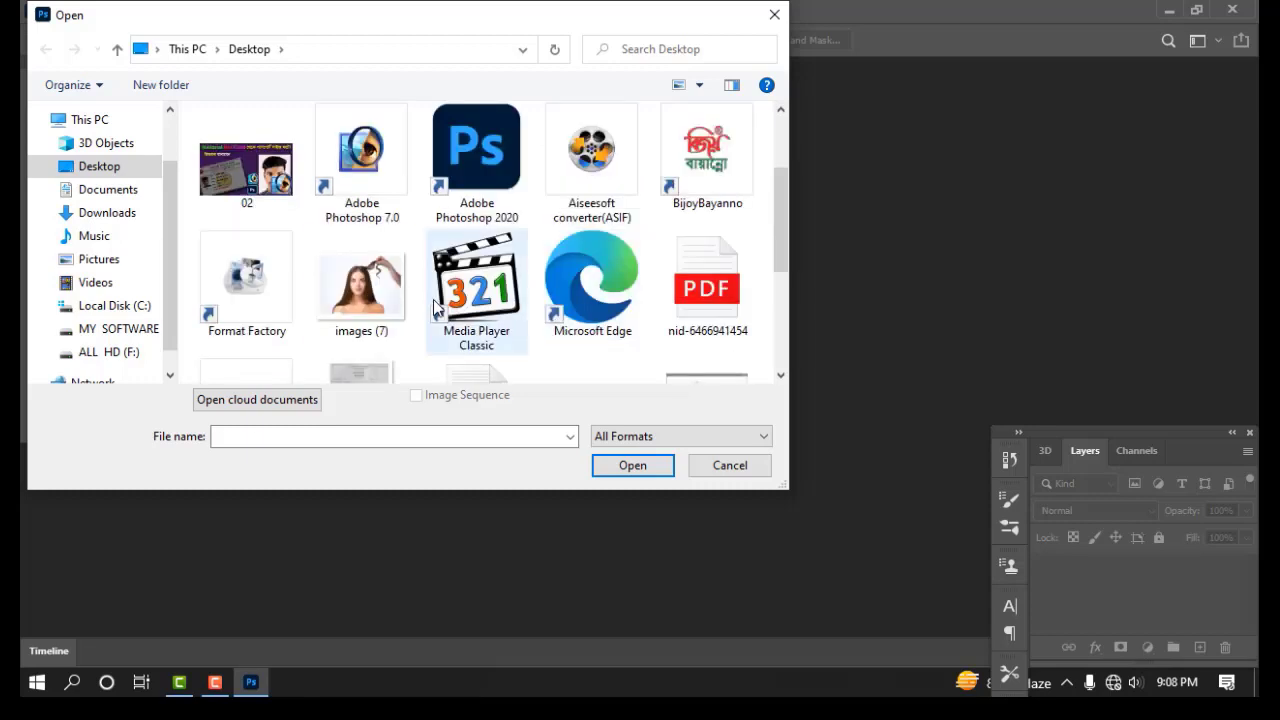
{"action": "double_click", "coordinate": [355, 282]}
{"action": "left_click", "coordinate": [61, 11]}
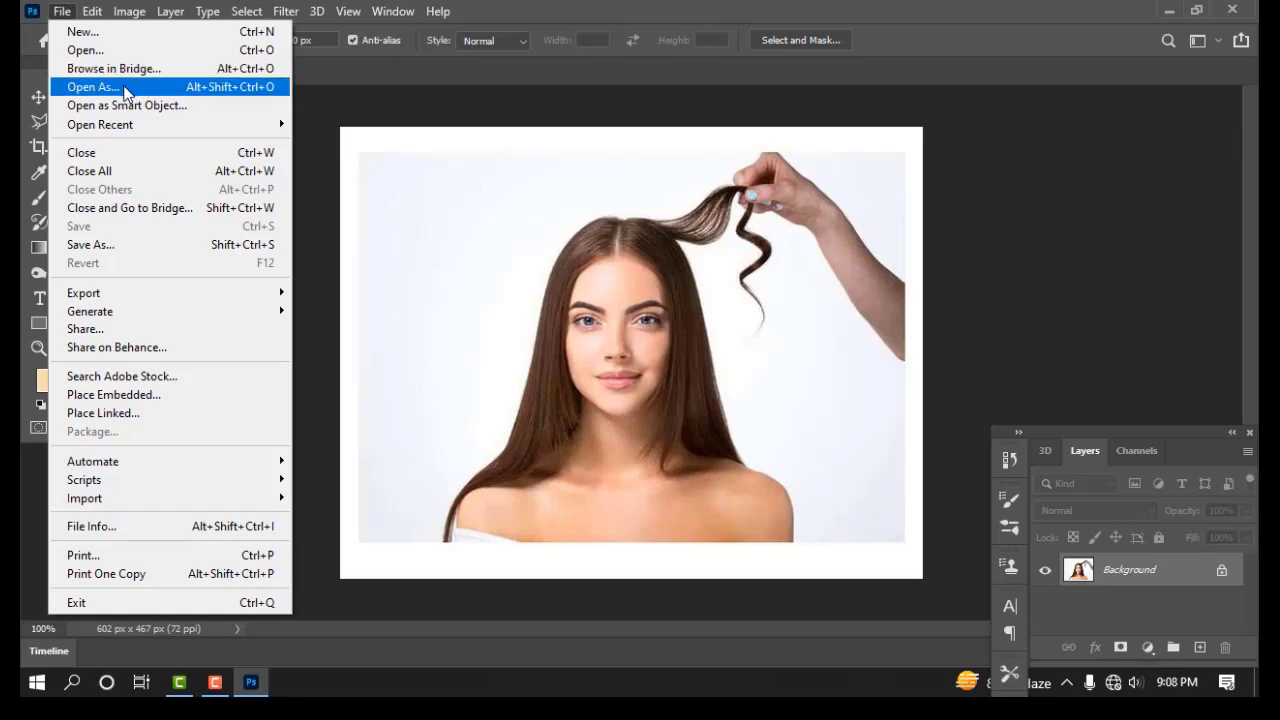
Step: Try to open the recent file numbered 7 and the image 04.jpg from the recently opened files
{"action": "mouse_move", "coordinate": [94, 133]}
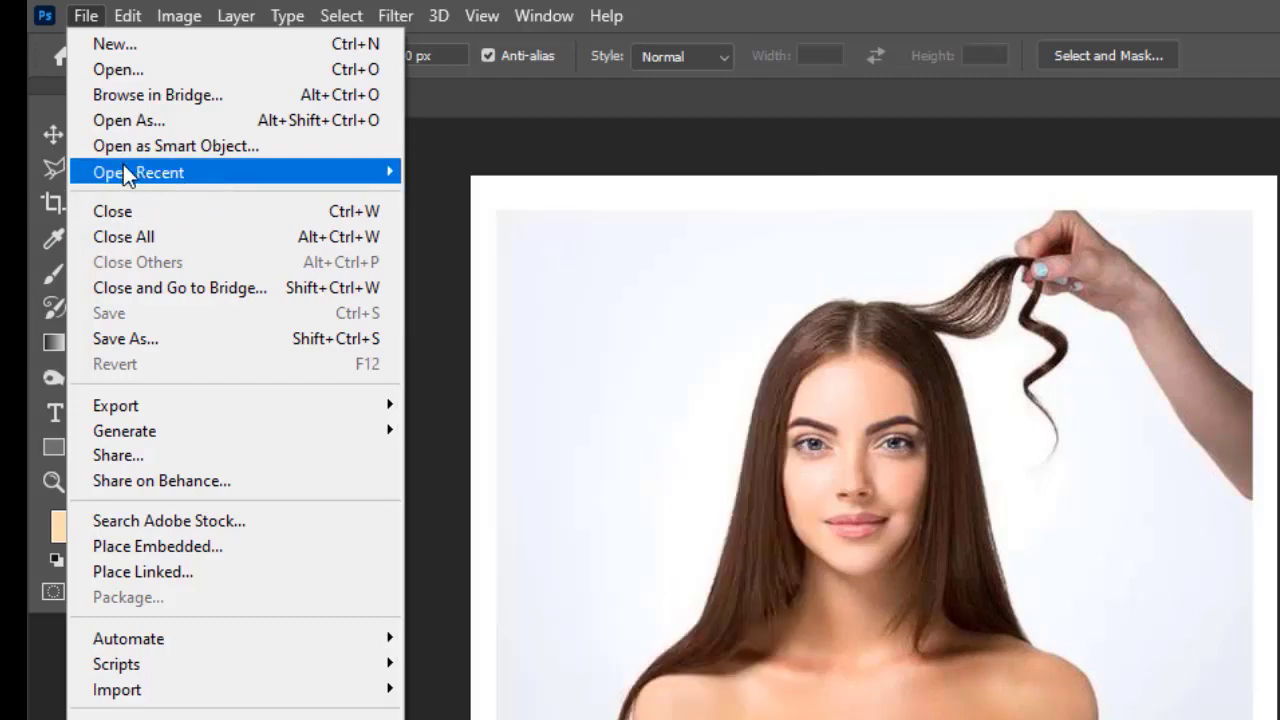
{"action": "mouse_move", "coordinate": [123, 172]}
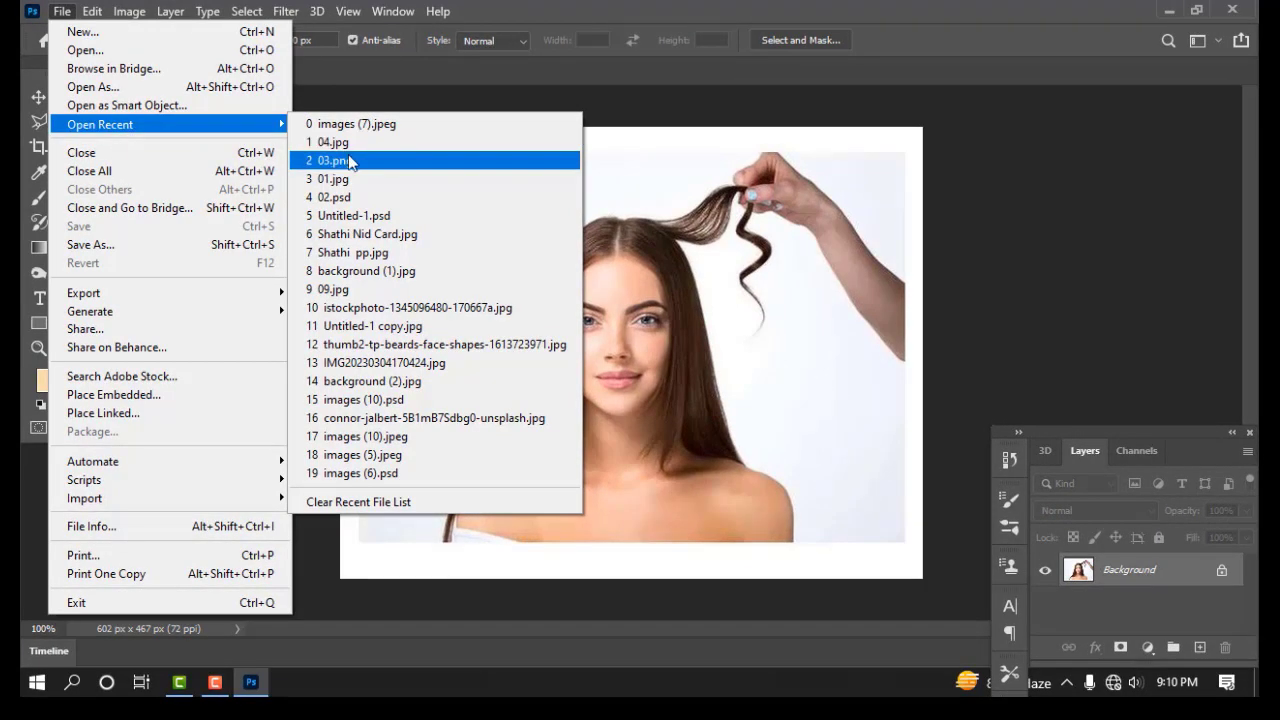
{"action": "left_click", "coordinate": [345, 258]}
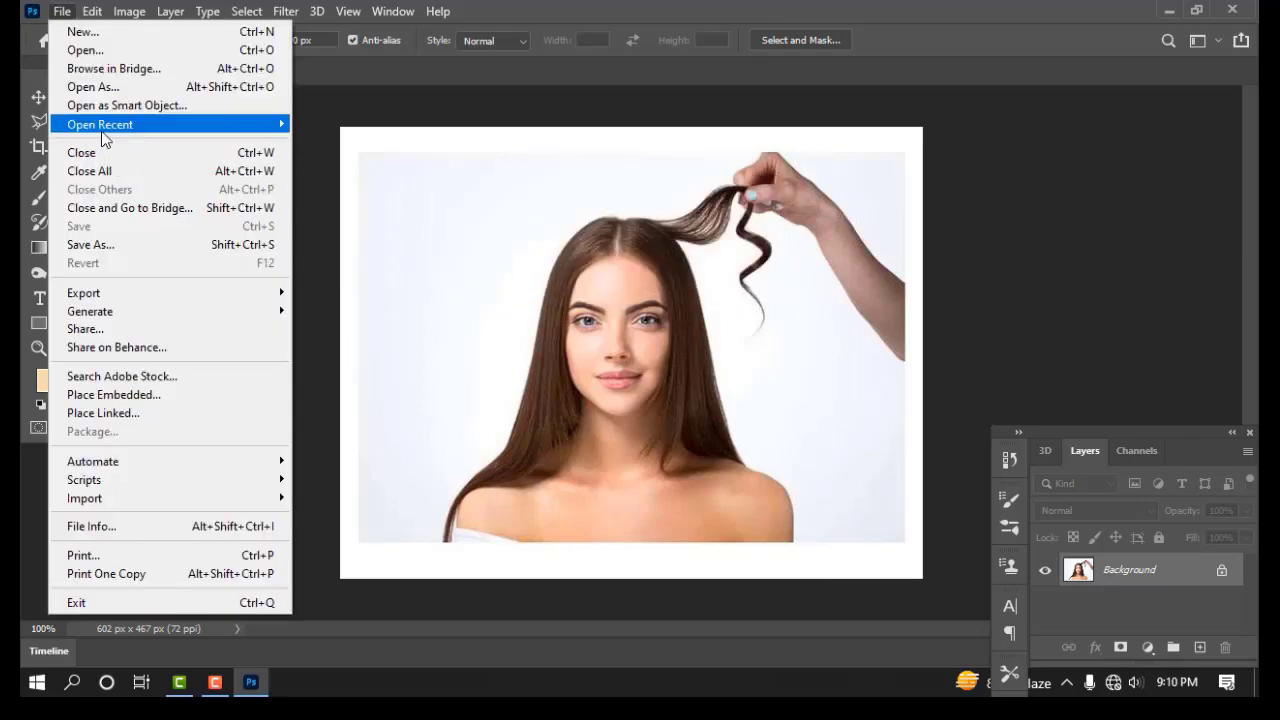
{"action": "mouse_move", "coordinate": [104, 132]}
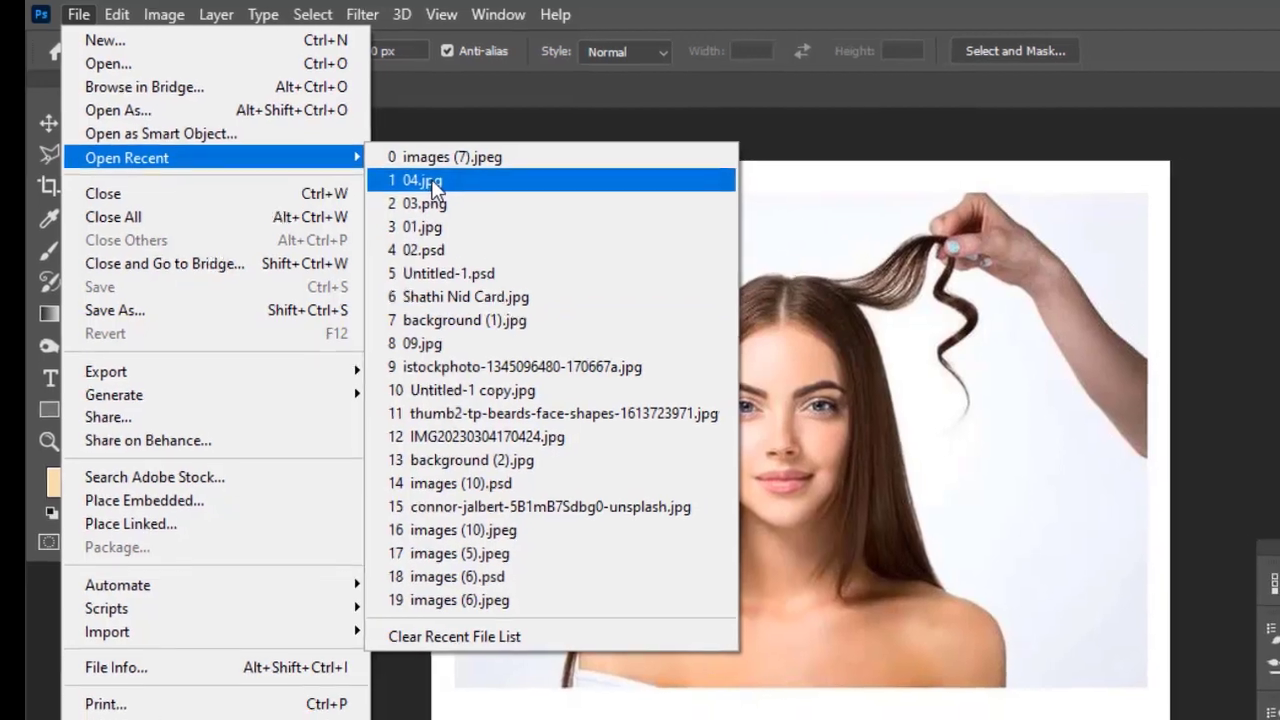
{"action": "left_click", "coordinate": [438, 186]}
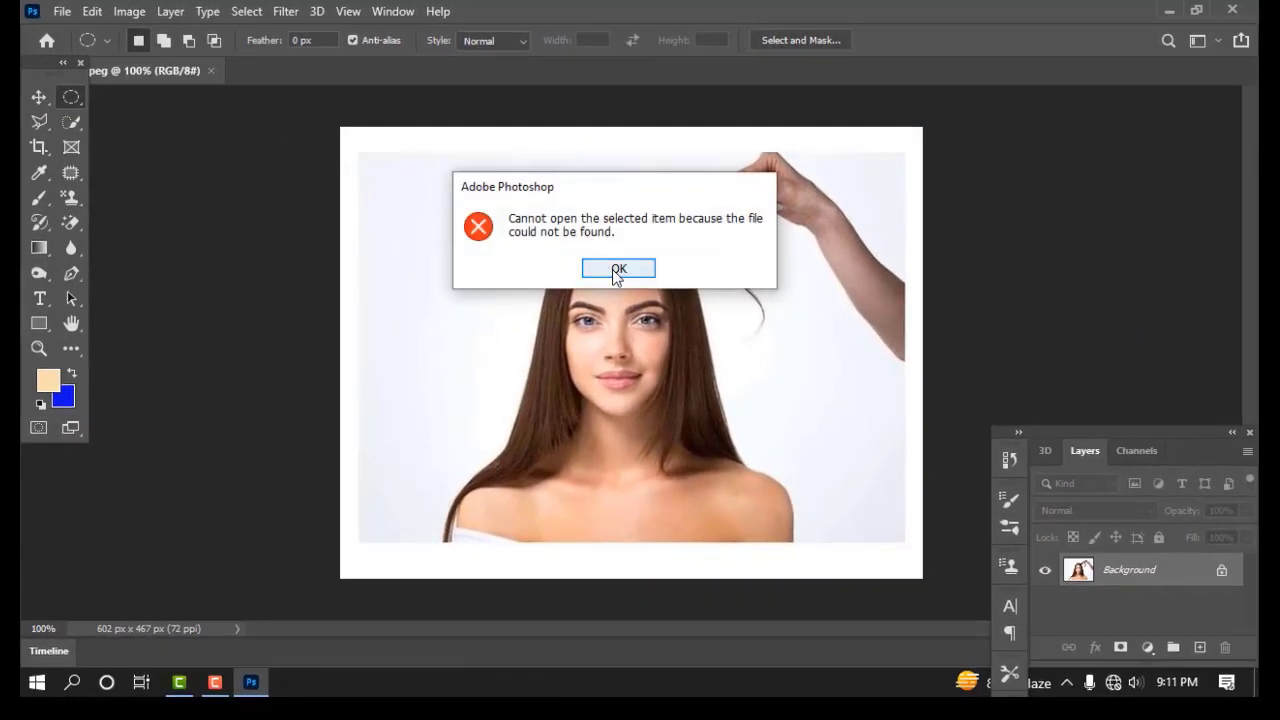
{"action": "left_click", "coordinate": [617, 270]}
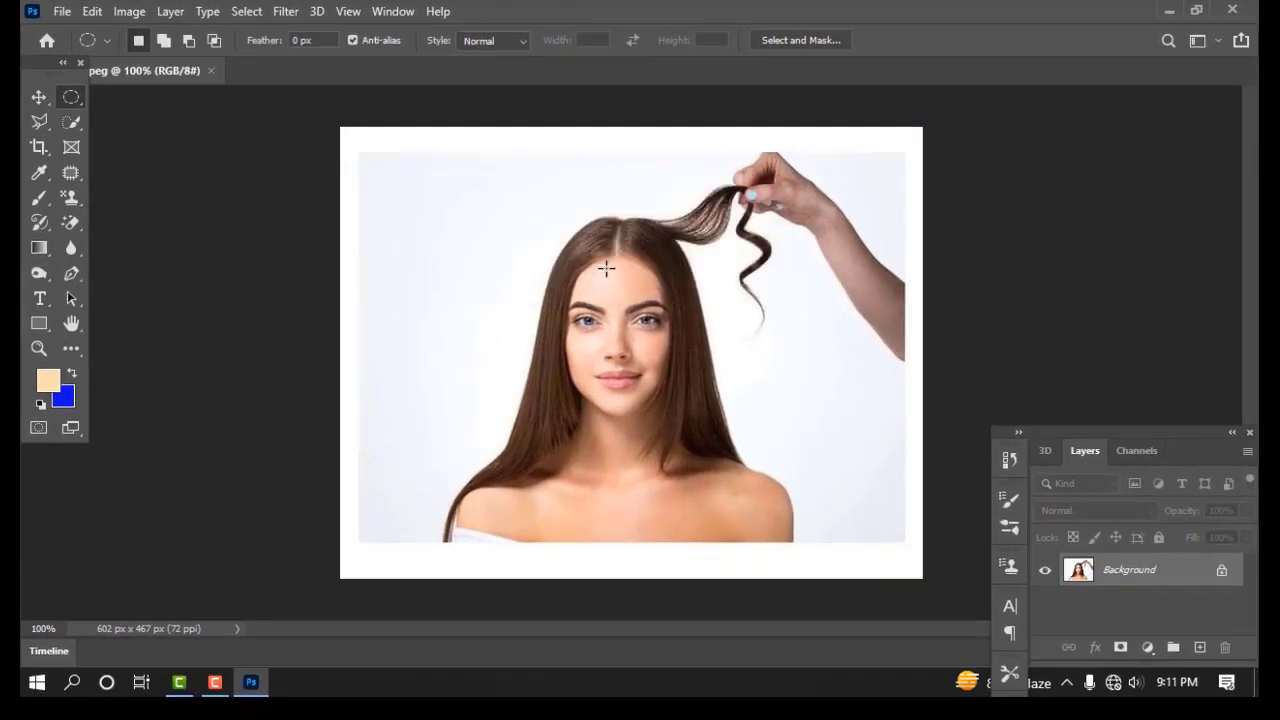
Step: Try to open the ID card image numbered 5 from the recently opened files
{"action": "left_click", "coordinate": [62, 11]}
{"action": "mouse_move", "coordinate": [110, 124]}
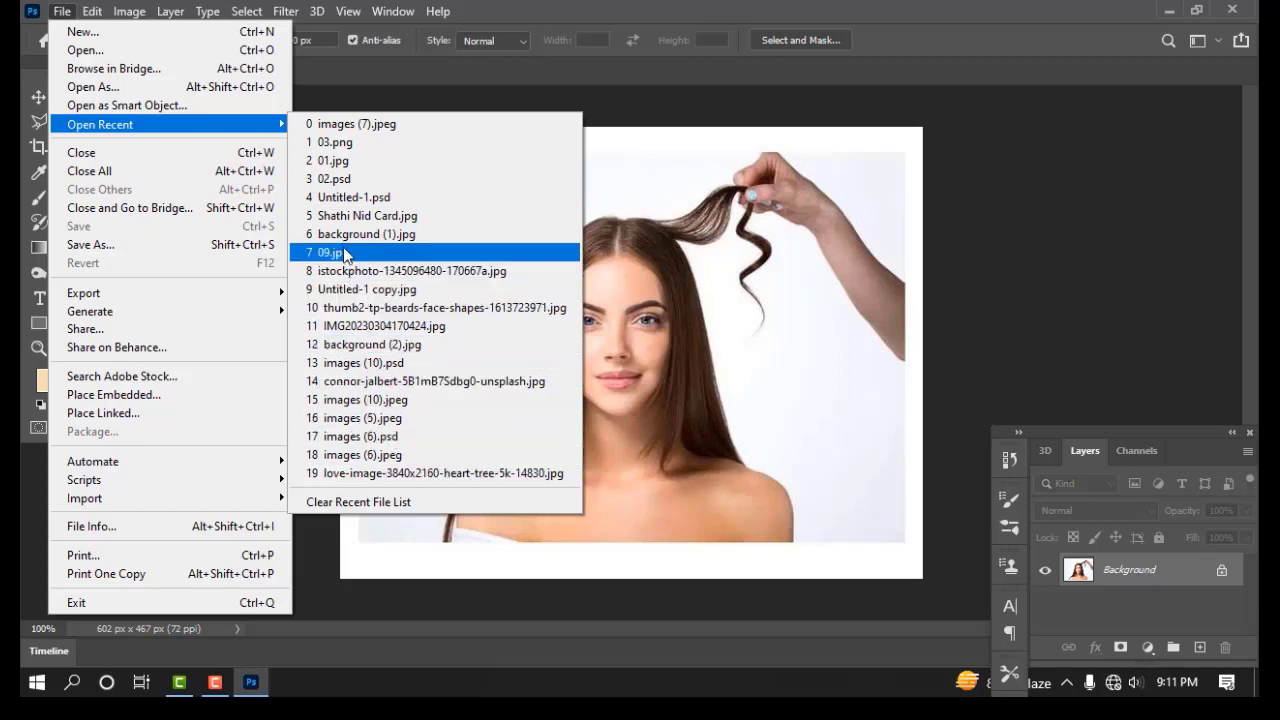
{"action": "left_click", "coordinate": [344, 216]}
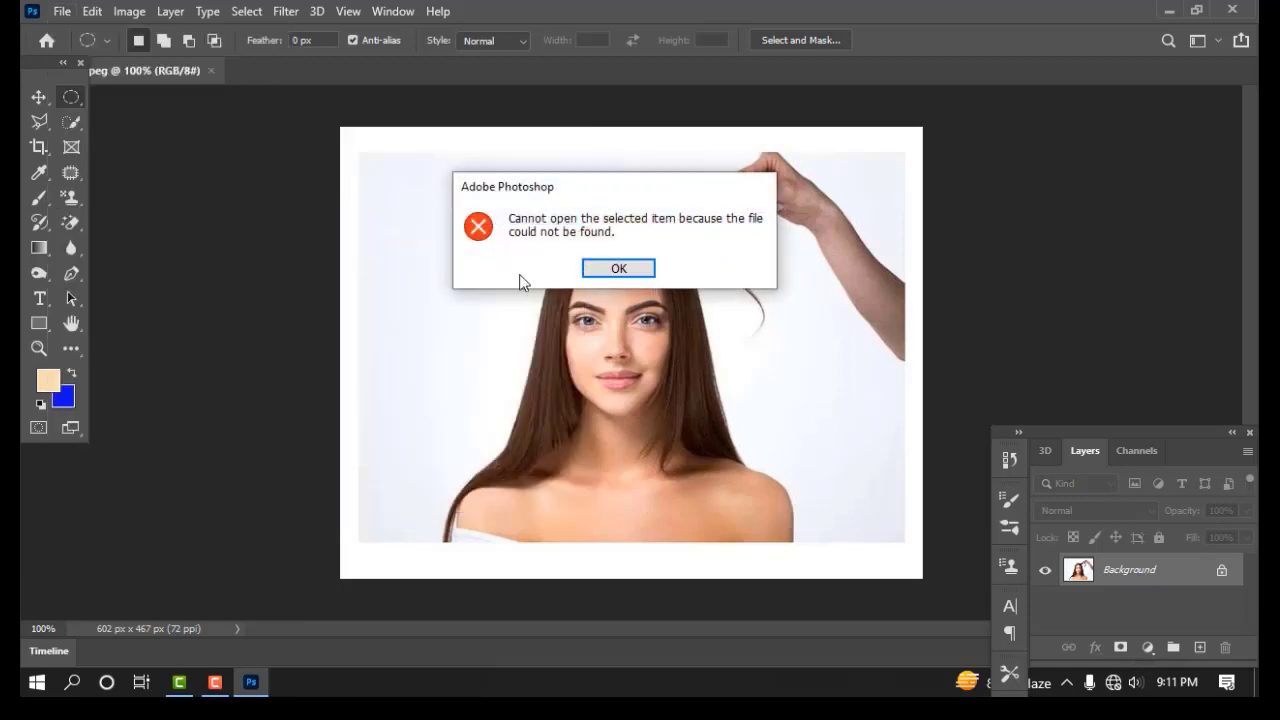
{"action": "left_click", "coordinate": [618, 268]}
Step: Examine the list of recently opened files and dismiss it without choosing one
{"action": "left_click", "coordinate": [61, 11]}
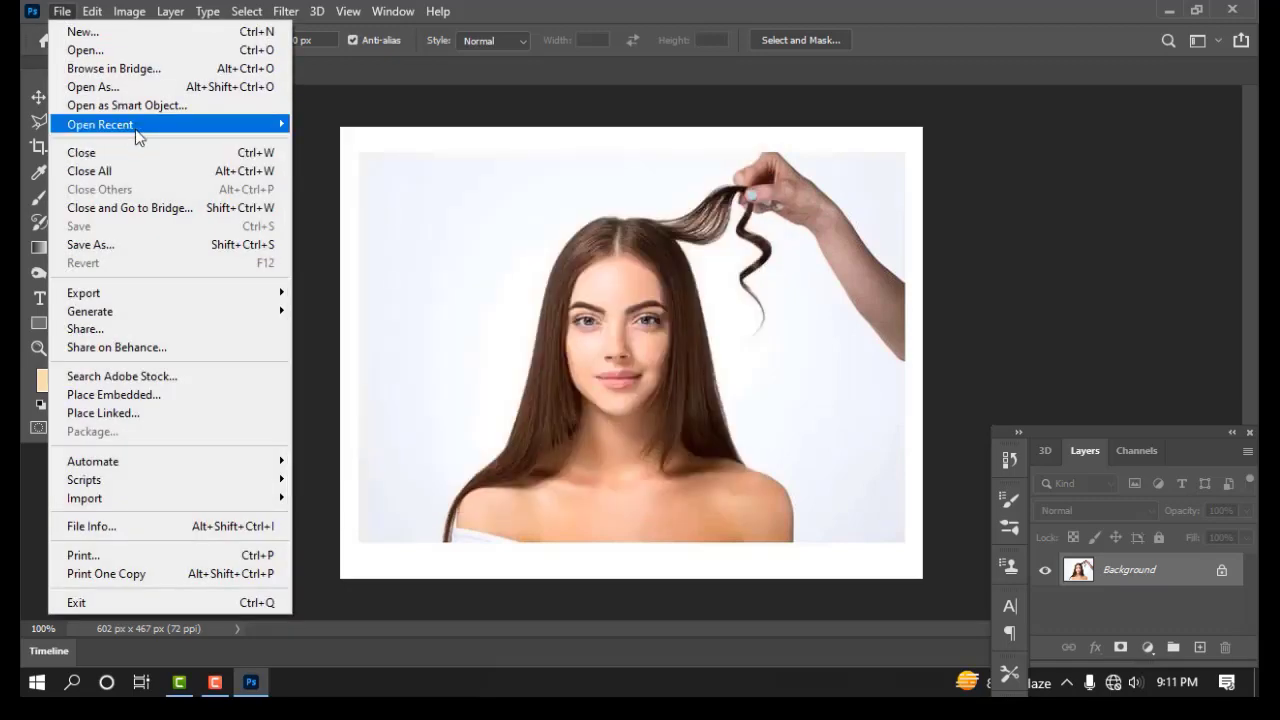
{"action": "mouse_move", "coordinate": [136, 130]}
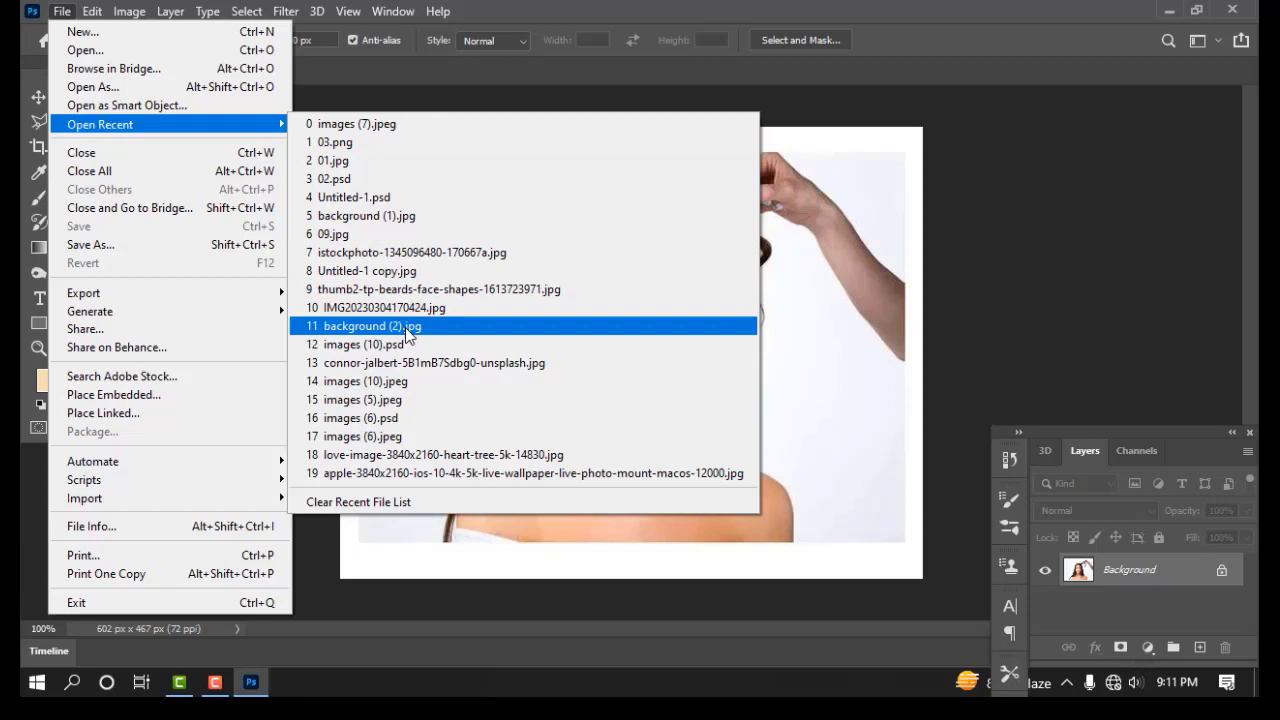
{"action": "left_click", "coordinate": [986, 189]}
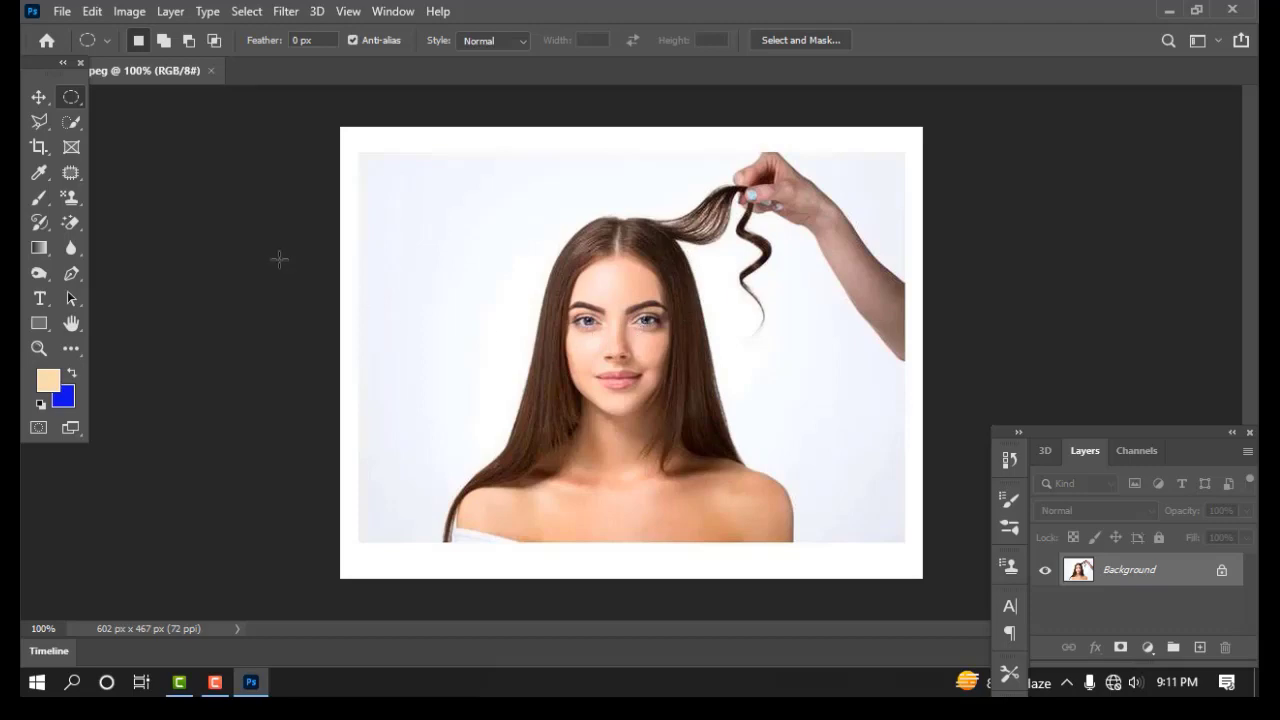
Step: Save the photo on the computer's Desktop as a JPEG named 01 at maximum quality 12
{"action": "left_click", "coordinate": [61, 11]}
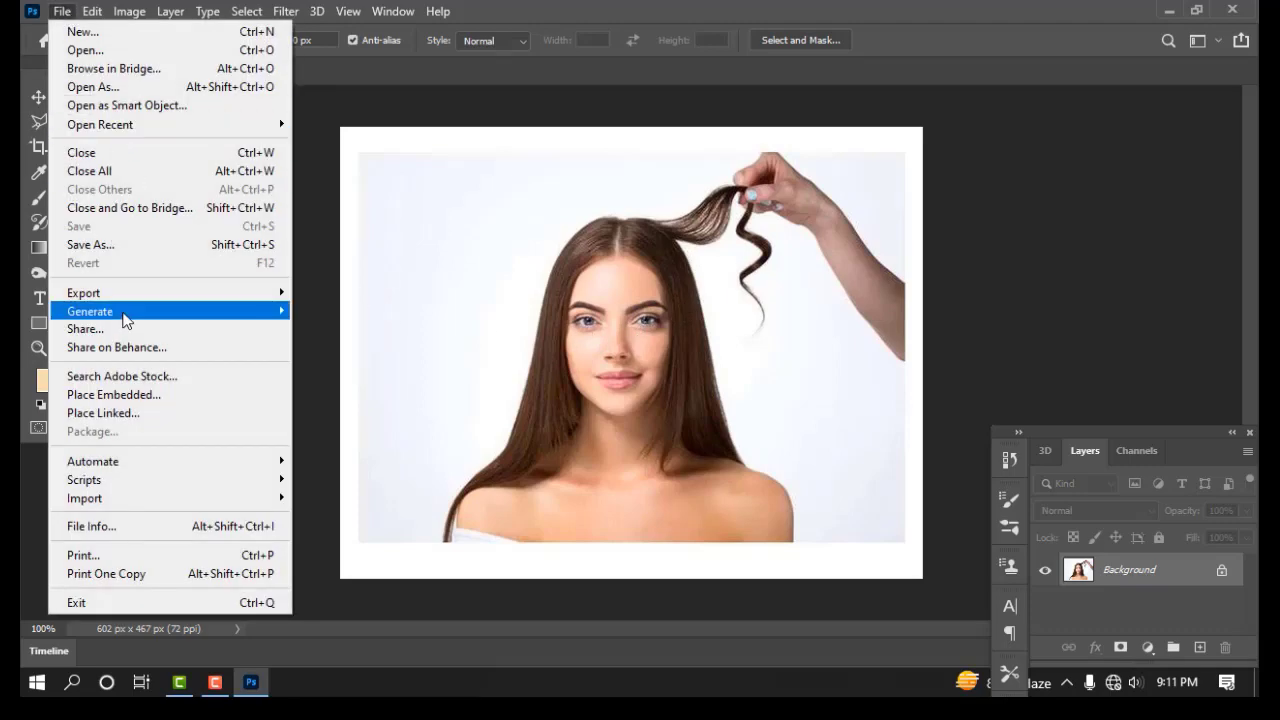
{"action": "left_click", "coordinate": [112, 244]}
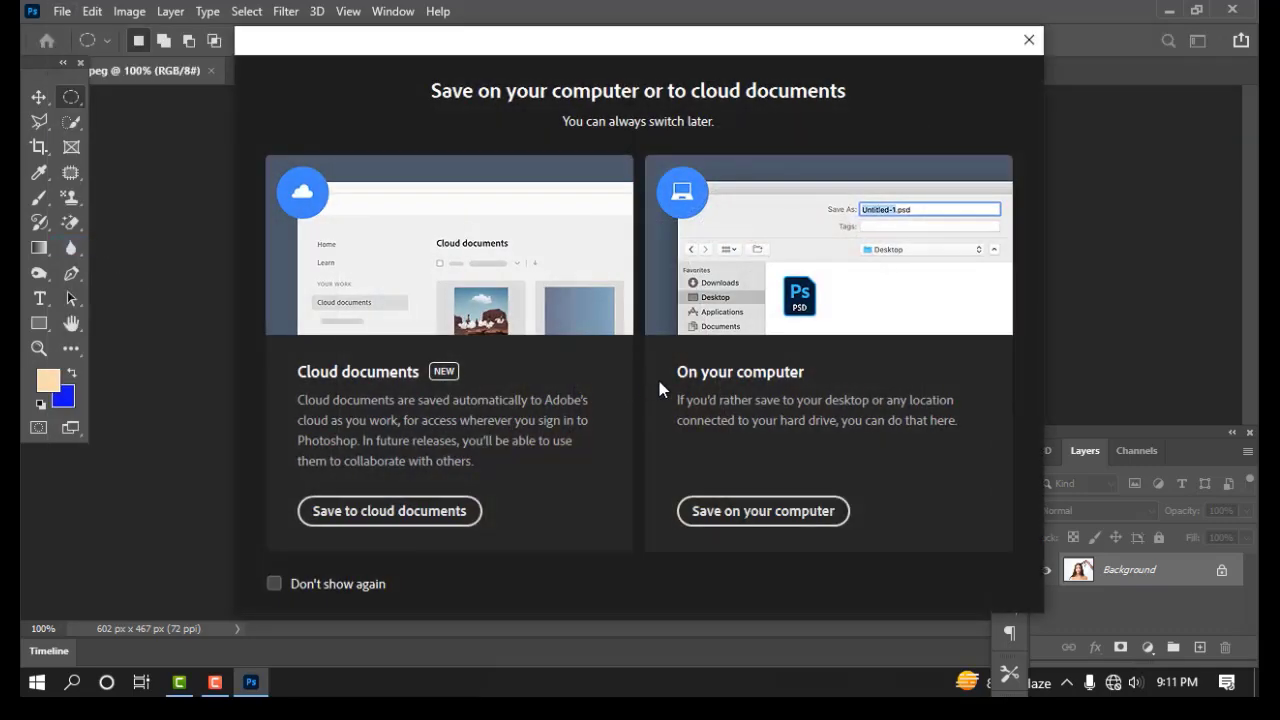
{"action": "left_click", "coordinate": [757, 512]}
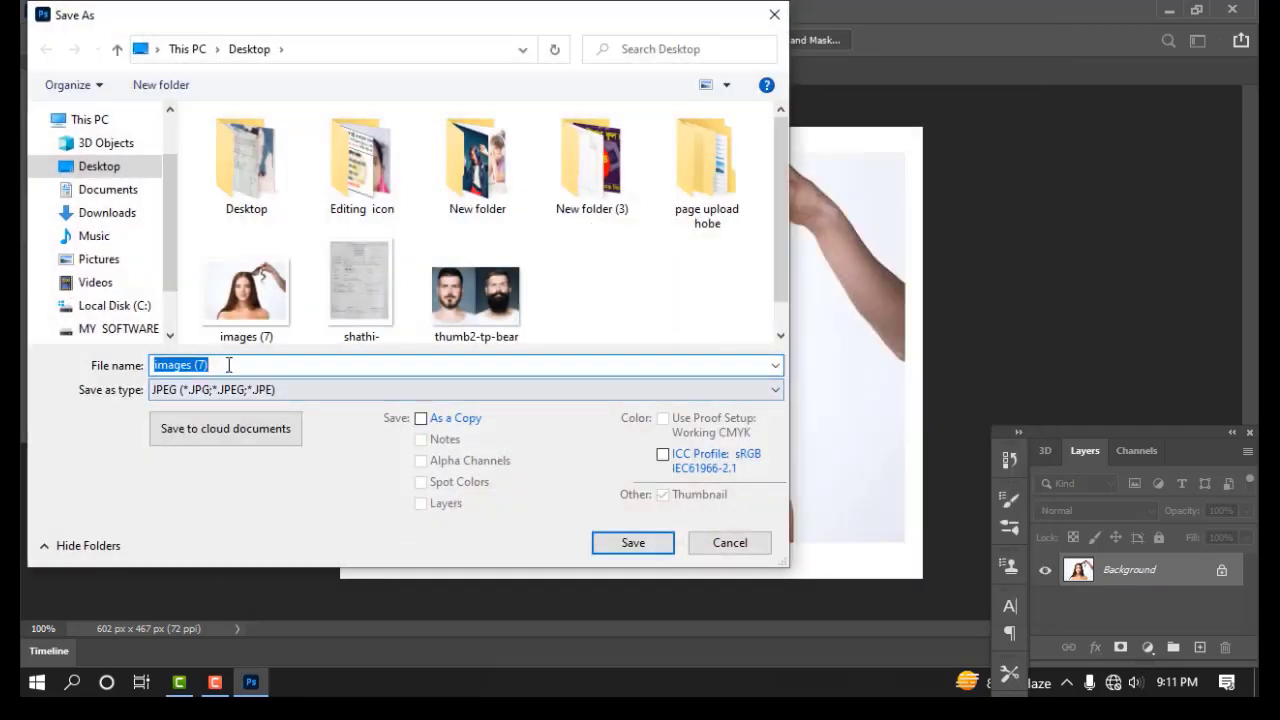
{"action": "type", "text": "01"}
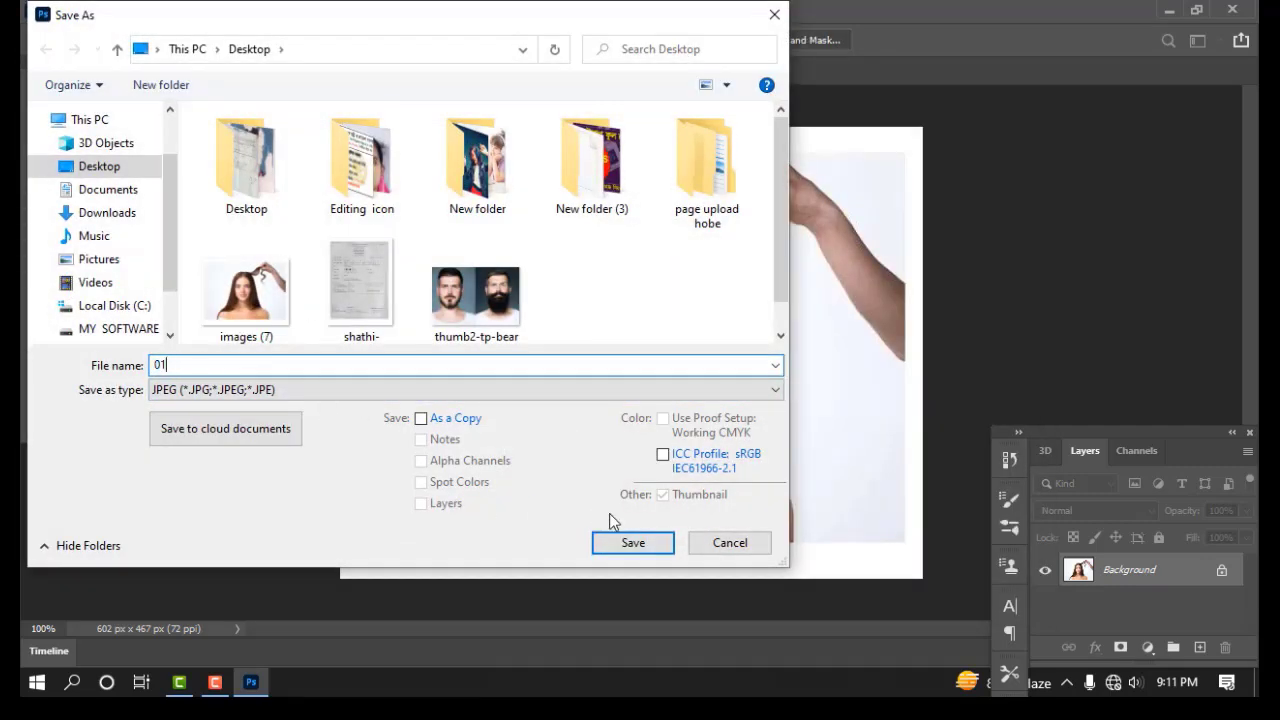
{"action": "left_click", "coordinate": [619, 547]}
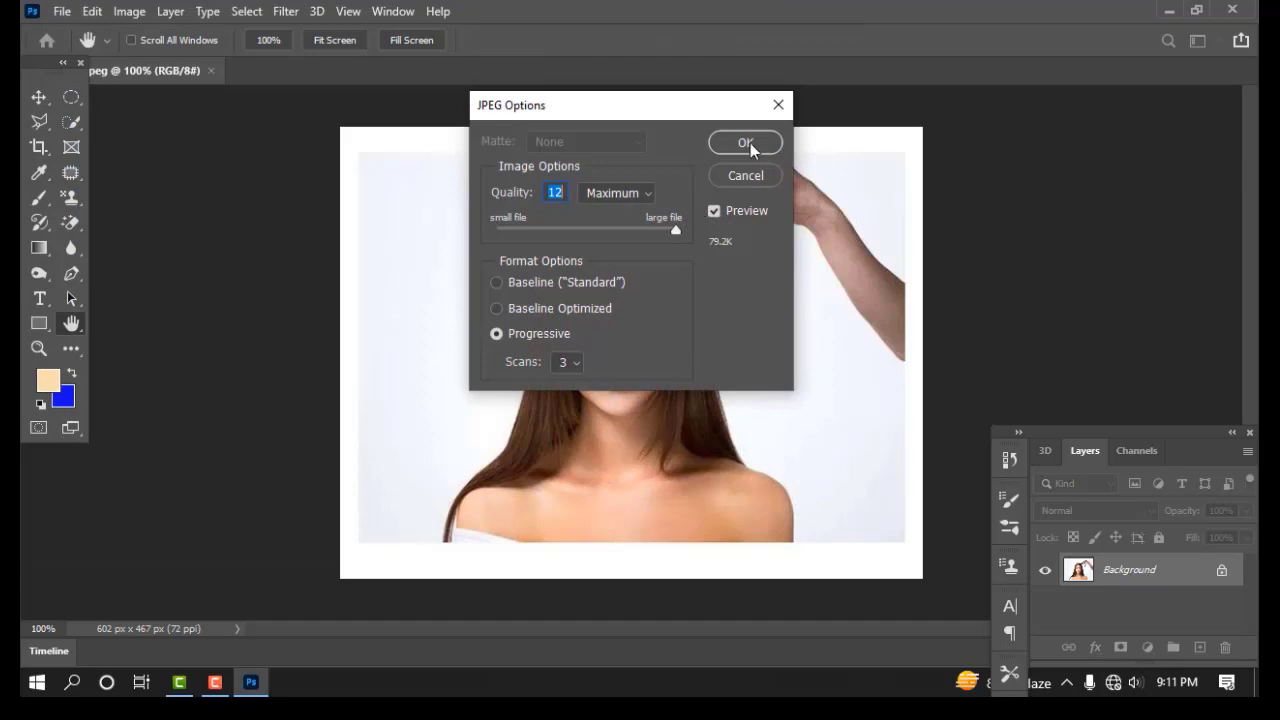
{"action": "left_click", "coordinate": [748, 143]}
Step: Open the saved image 01.jpg from the recently opened files
{"action": "left_click", "coordinate": [62, 11]}
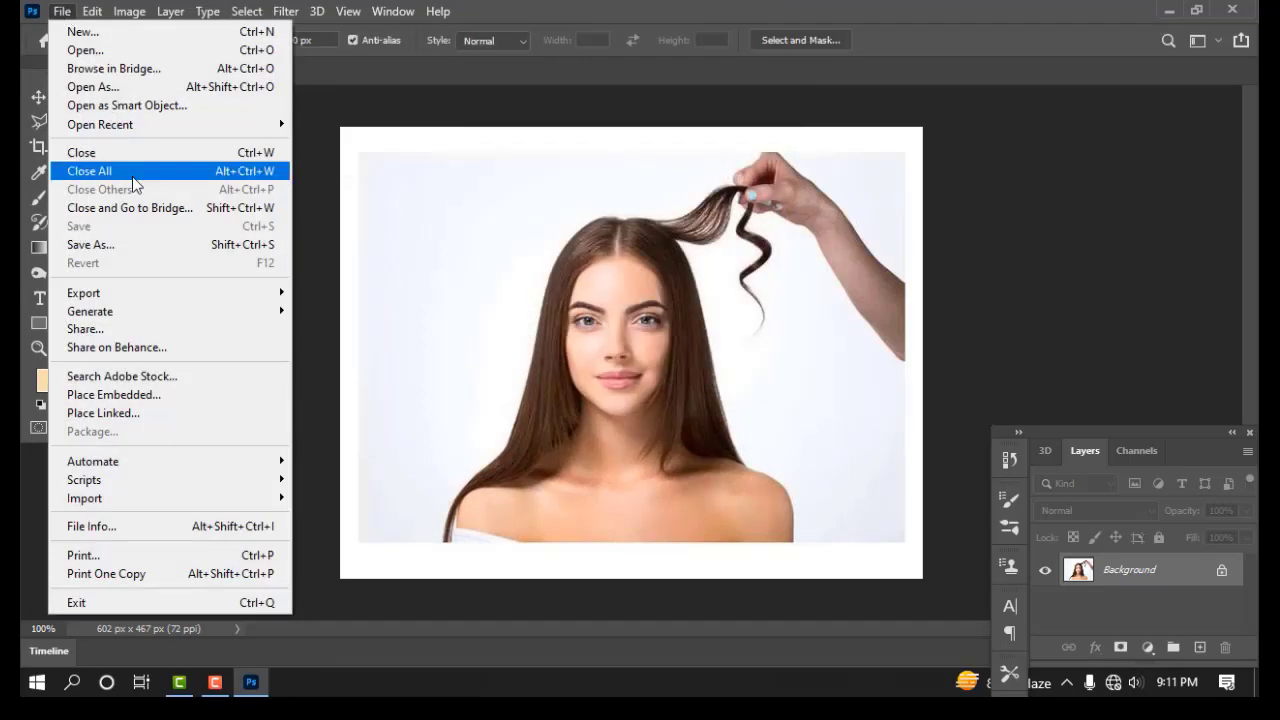
{"action": "mouse_move", "coordinate": [126, 124]}
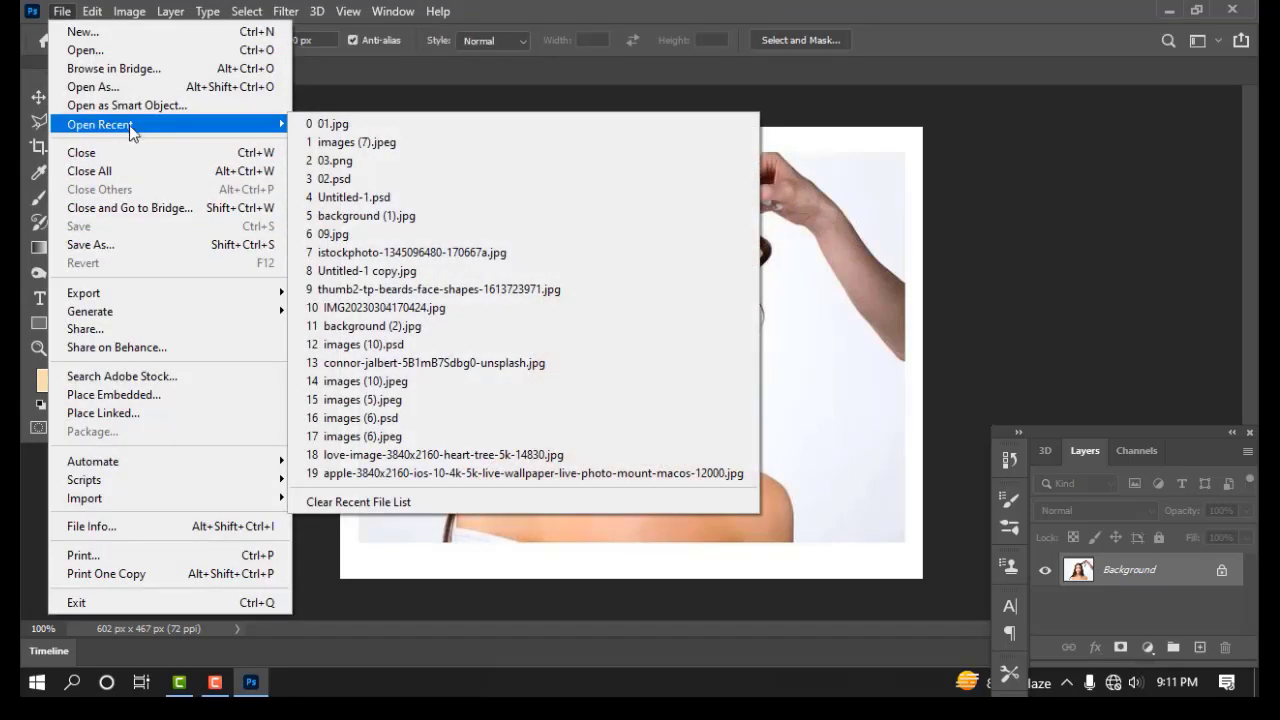
{"action": "left_click", "coordinate": [341, 125]}
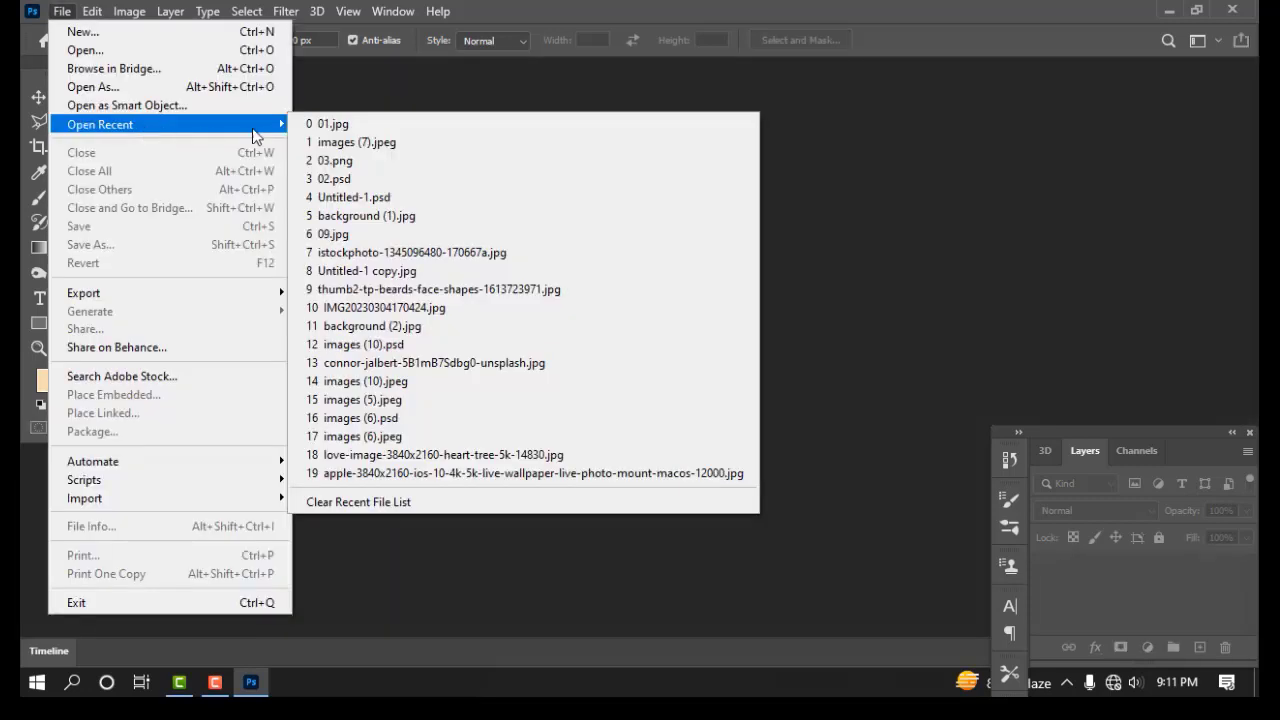
{"action": "left_click", "coordinate": [334, 128]}
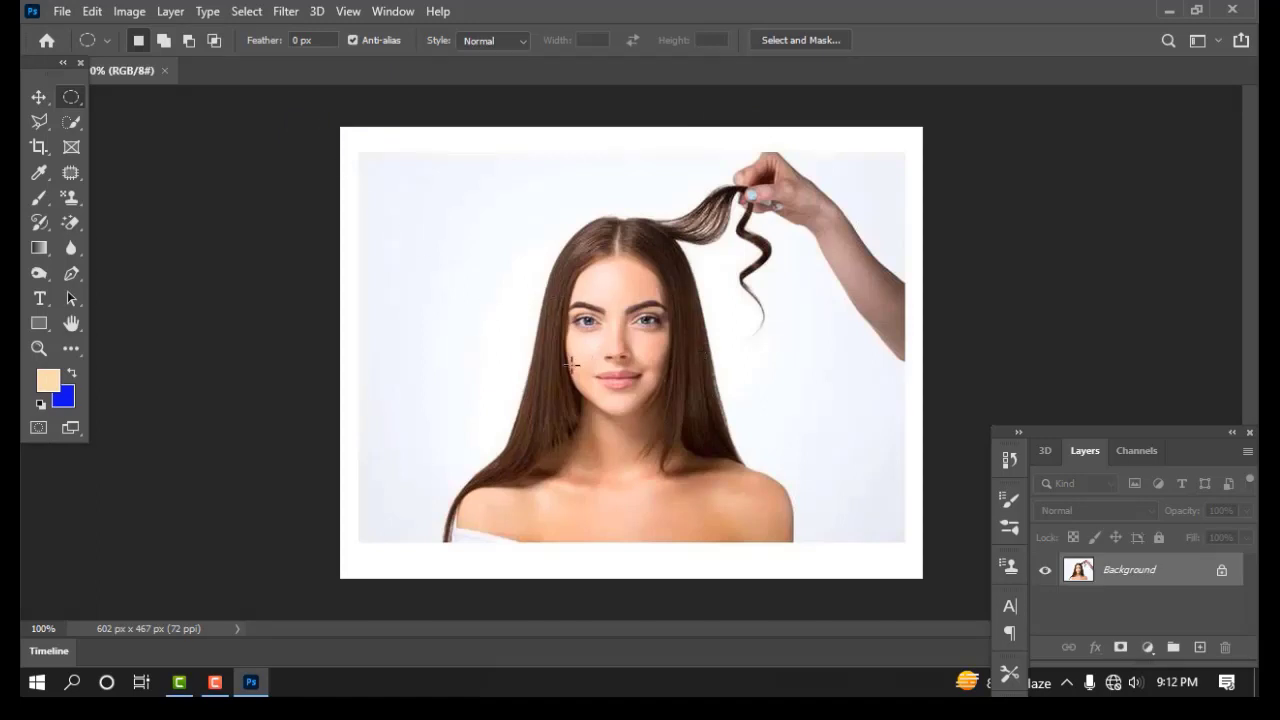
Step: Check the recently opened files once more and close the open image 01.jpg
{"action": "left_click", "coordinate": [60, 11]}
{"action": "mouse_move", "coordinate": [106, 124]}
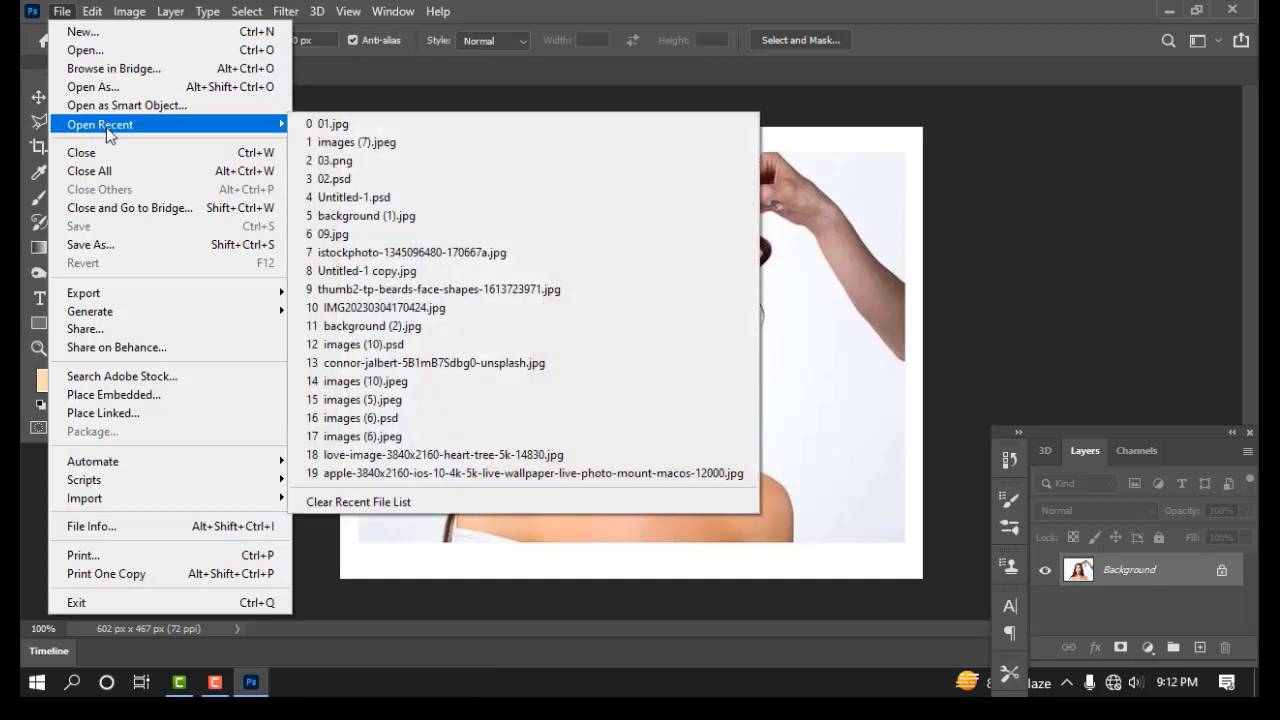
{"action": "left_click", "coordinate": [884, 228]}
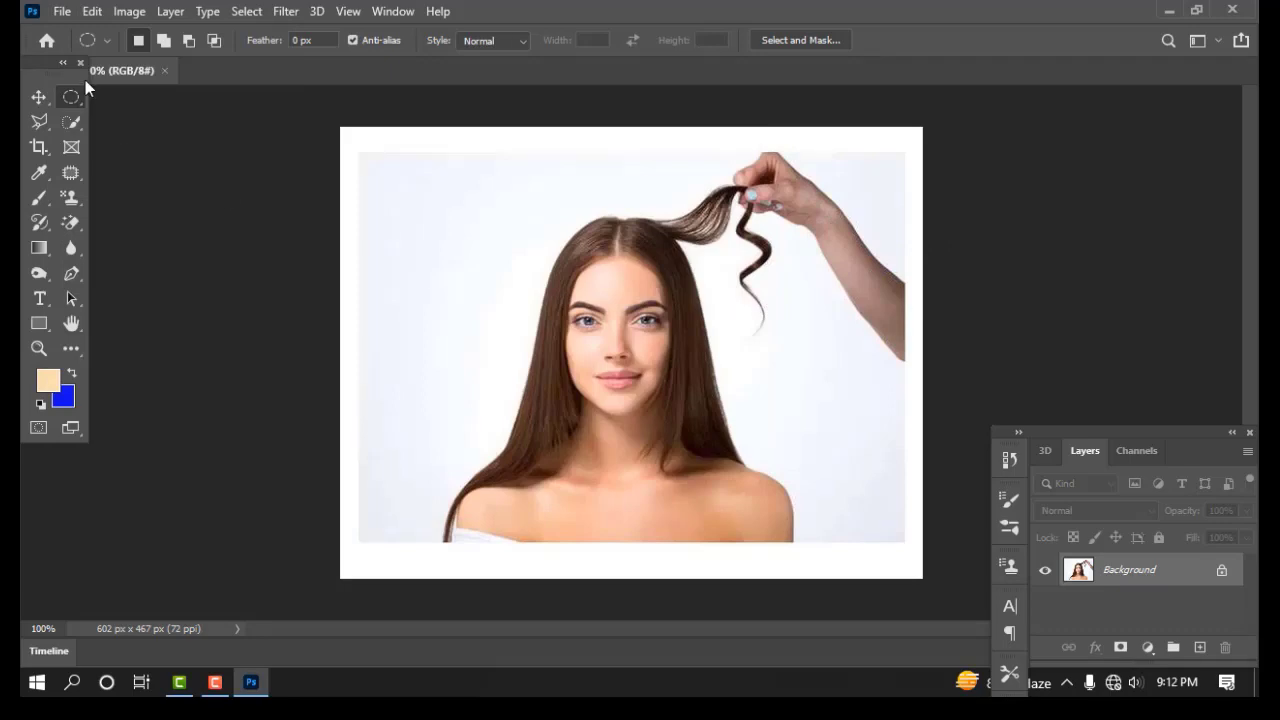
{"action": "left_click", "coordinate": [61, 11]}
{"action": "mouse_move", "coordinate": [280, 125]}
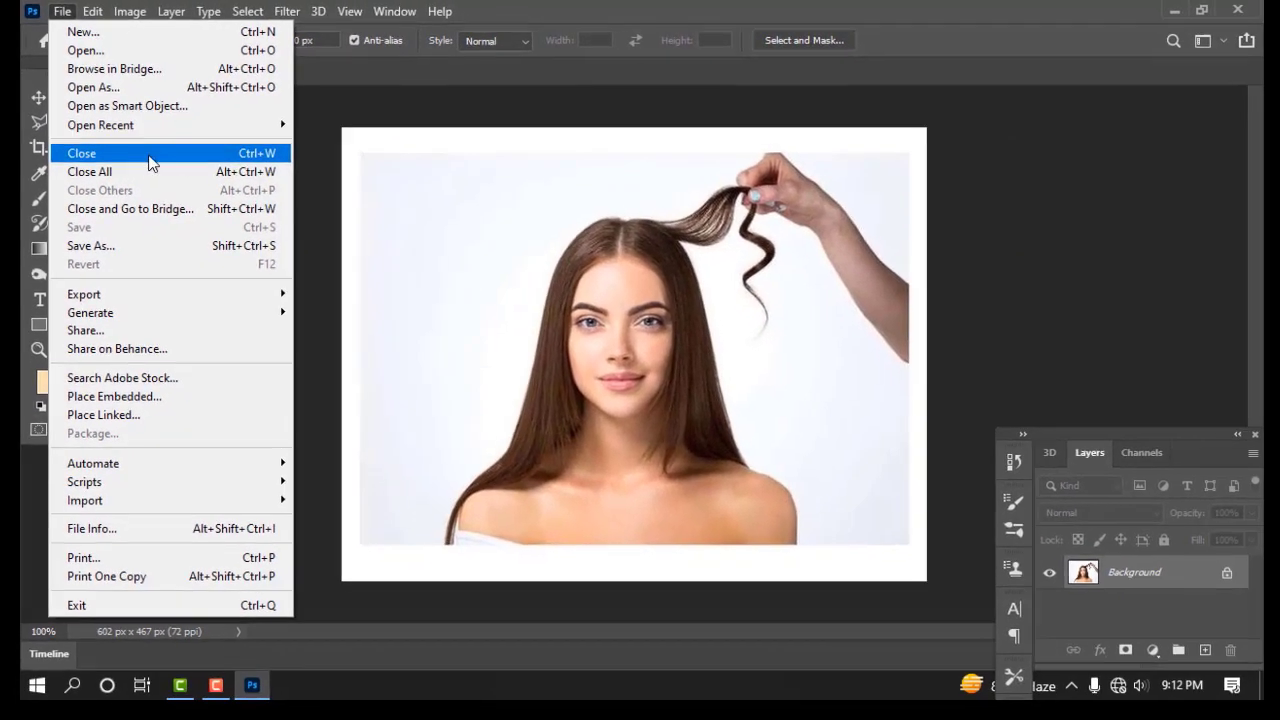
{"action": "left_click", "coordinate": [245, 160]}
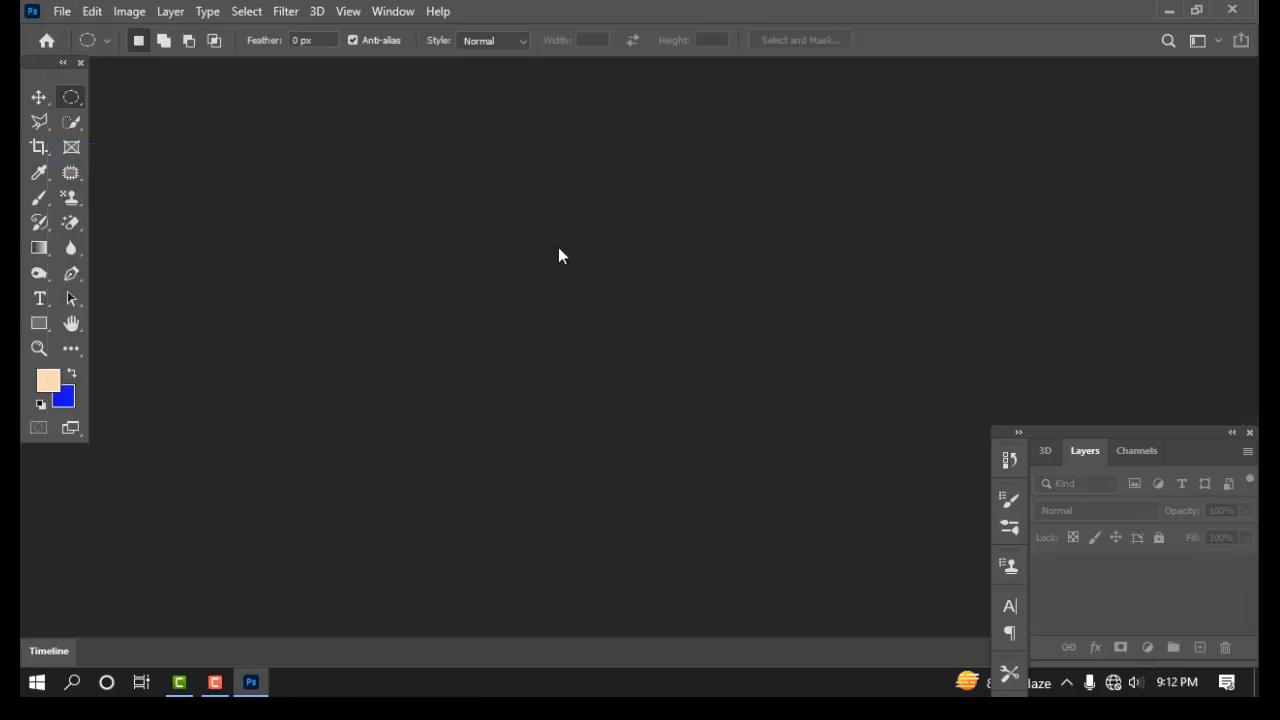
Step: Open the image 01 from the Desktop folder
{"action": "left_click", "coordinate": [61, 11]}
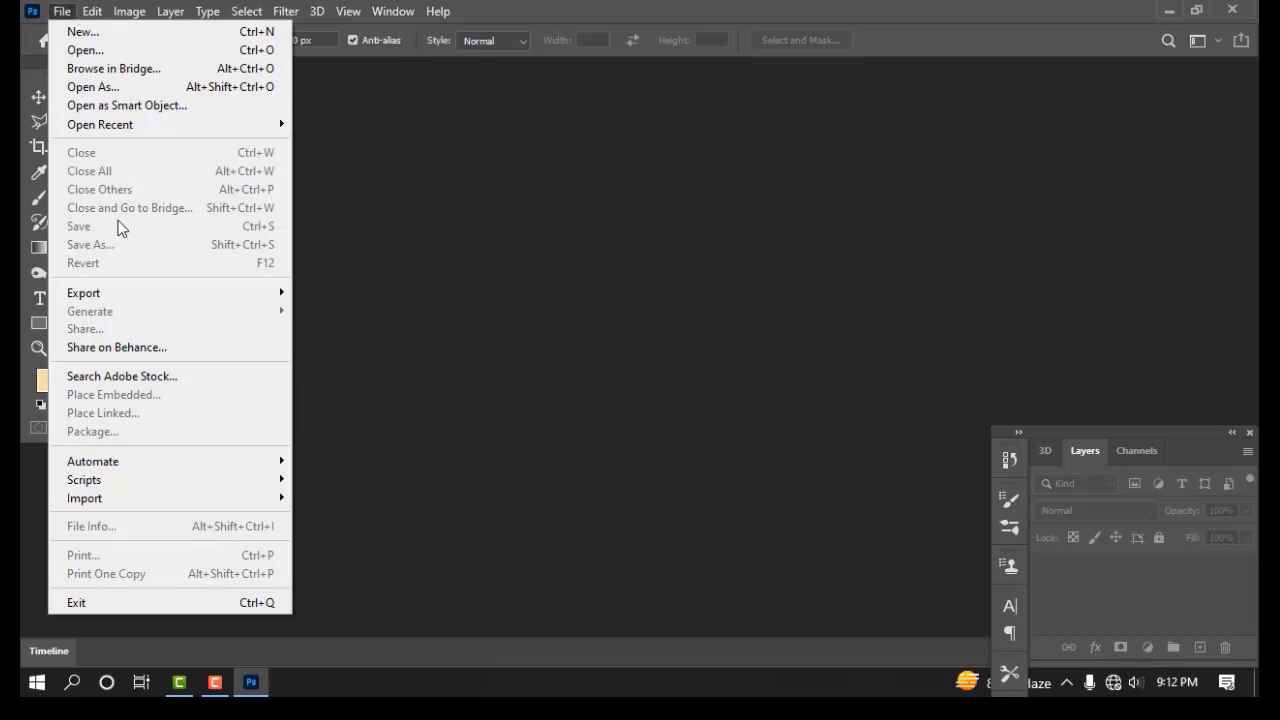
{"action": "left_click", "coordinate": [72, 48]}
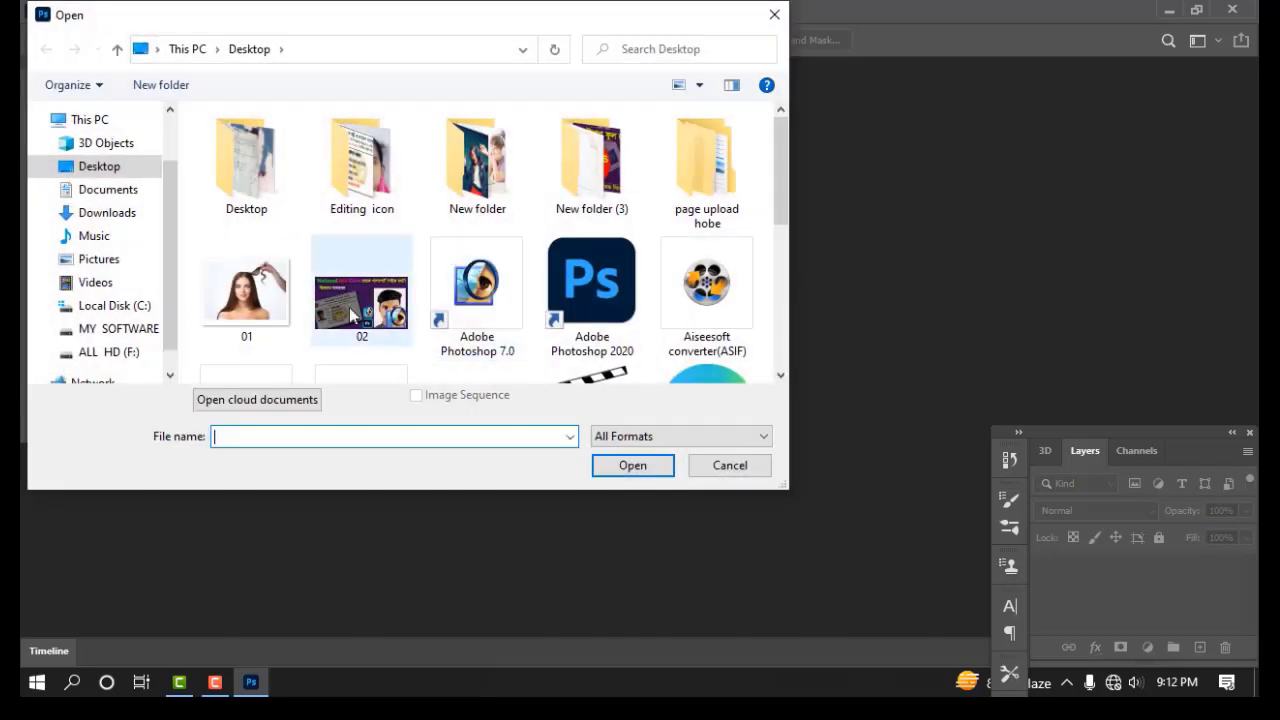
{"action": "double_click", "coordinate": [254, 292]}
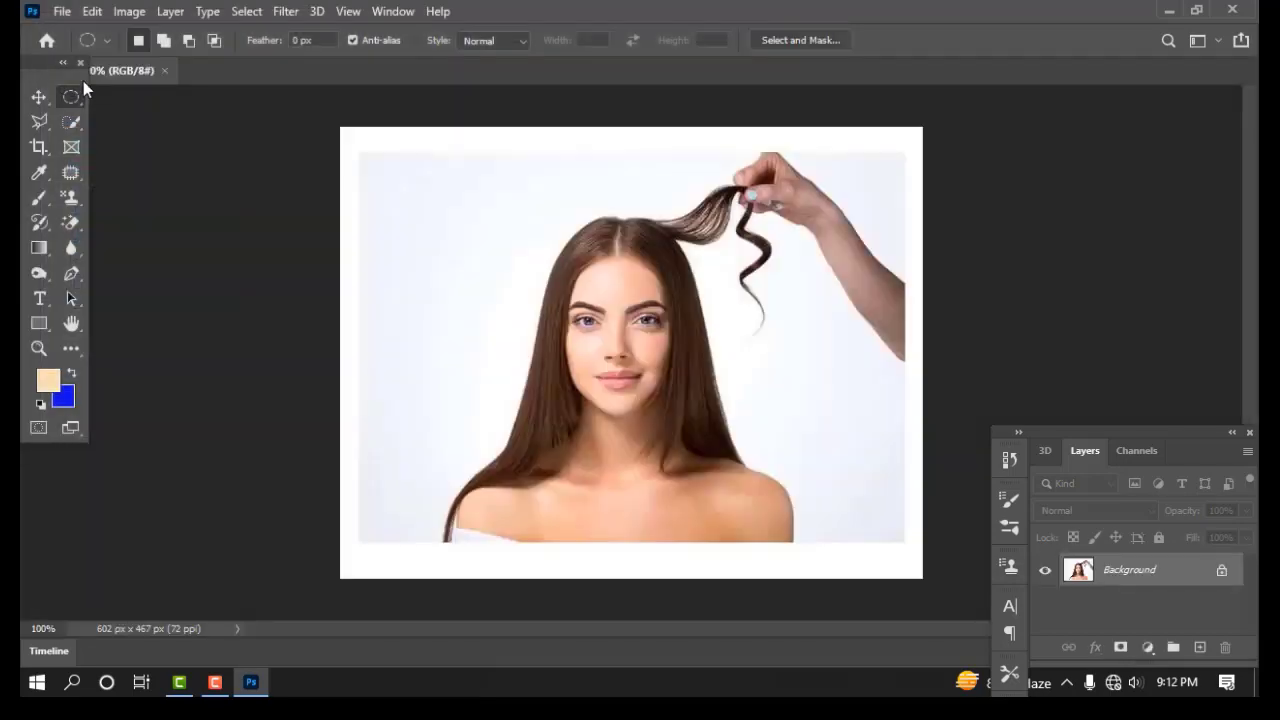
Step: Start saving the image under Save As on the computer's Desktop and select its file name for editing
{"action": "left_click", "coordinate": [63, 14]}
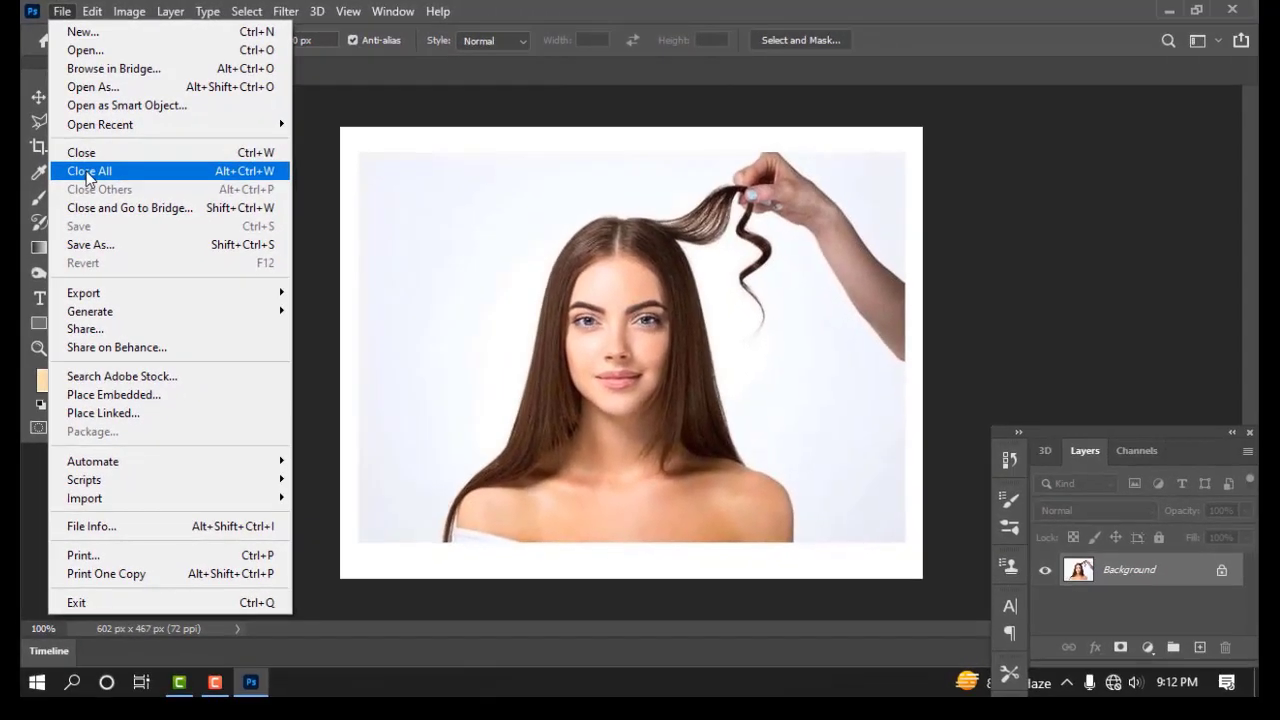
{"action": "left_click", "coordinate": [87, 172]}
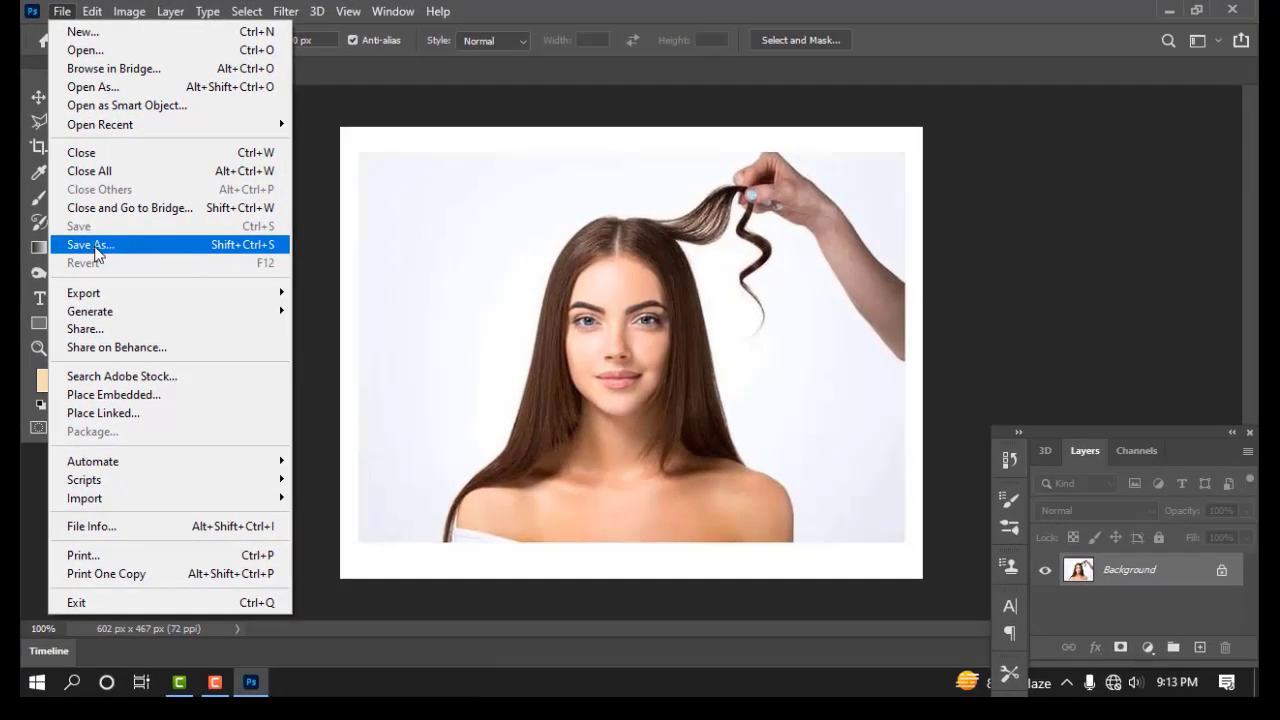
{"action": "left_click", "coordinate": [94, 247]}
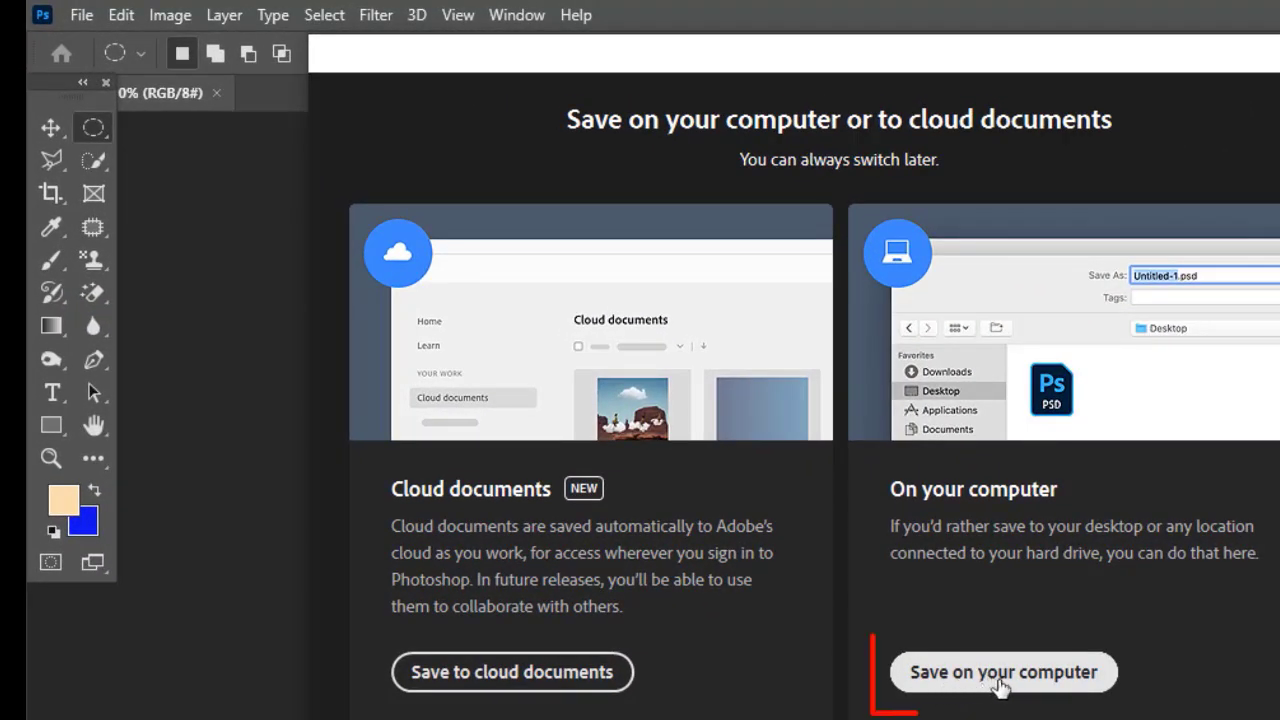
{"action": "left_click", "coordinate": [1032, 680]}
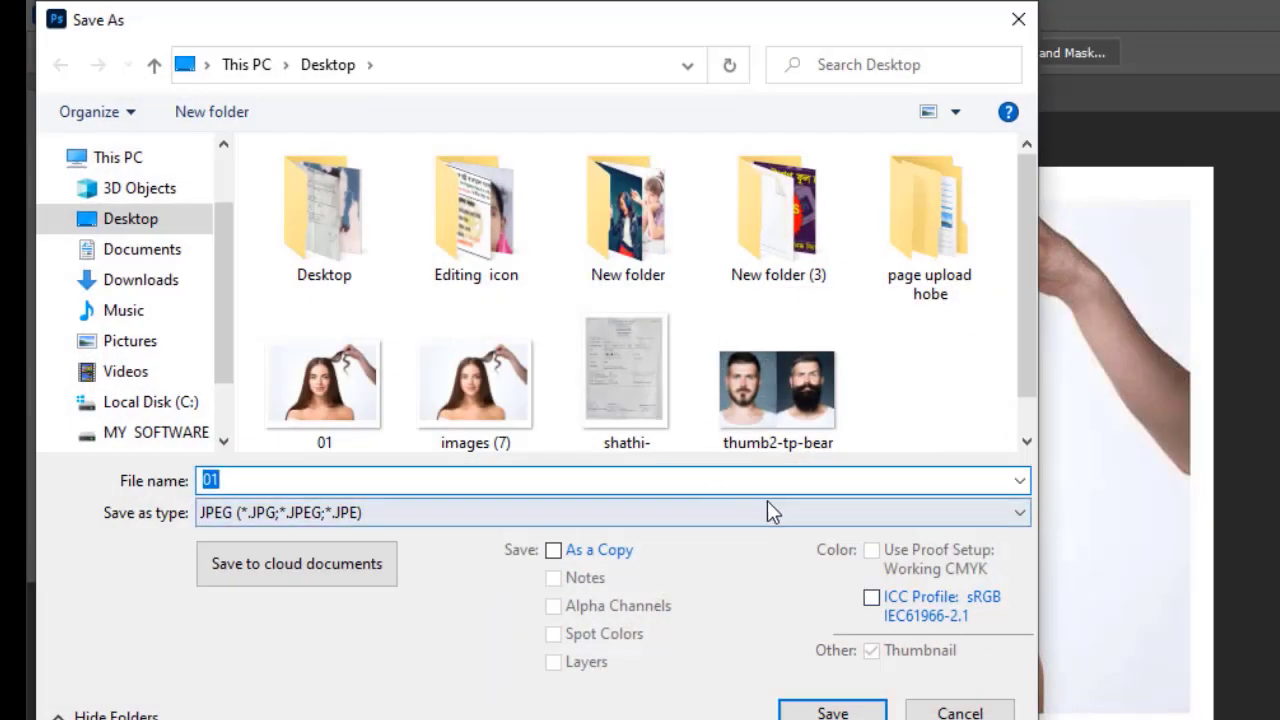
{"action": "scroll", "coordinate": [650, 405], "scroll_direction": "down", "scroll_amount": 1}
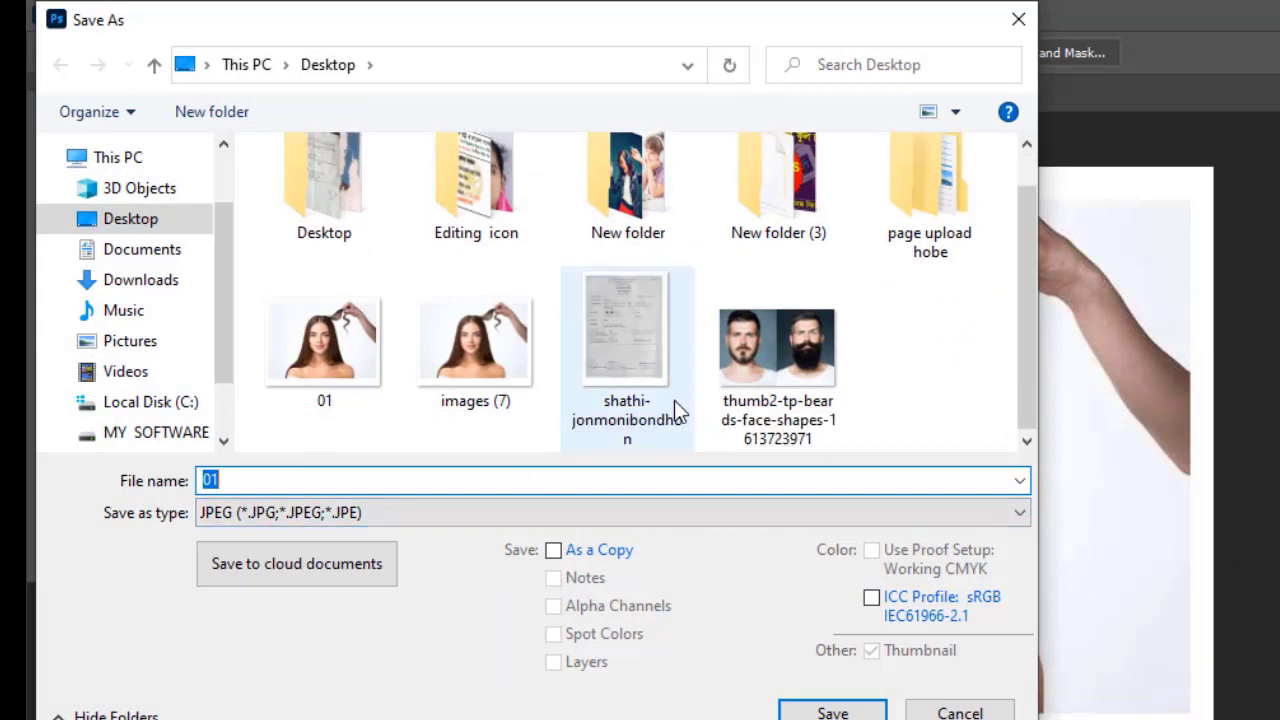
{"action": "left_click", "coordinate": [278, 483]}
{"action": "left_click_drag", "start_coordinate": [293, 480], "coordinate": [201, 481]}
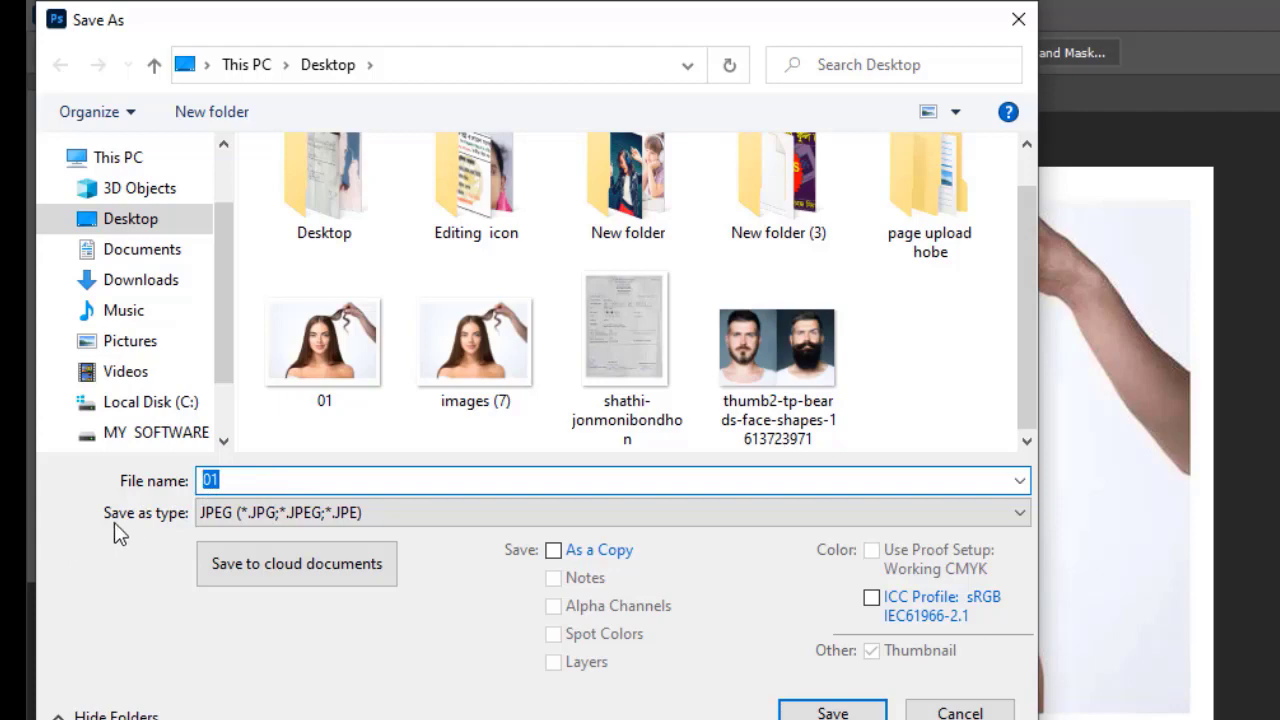
Step: Check the available file formats for saving and name the file 09
{"action": "left_click", "coordinate": [310, 528]}
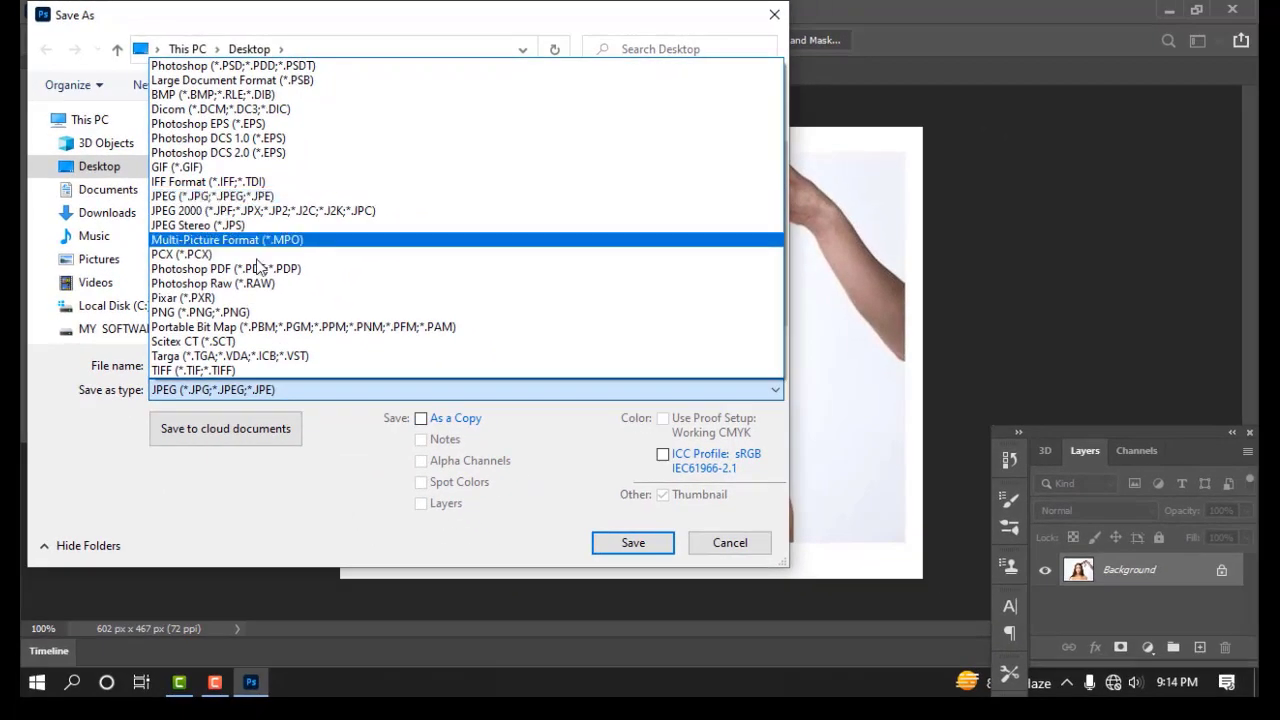
{"action": "left_click", "coordinate": [277, 527]}
{"action": "left_click", "coordinate": [251, 269]}
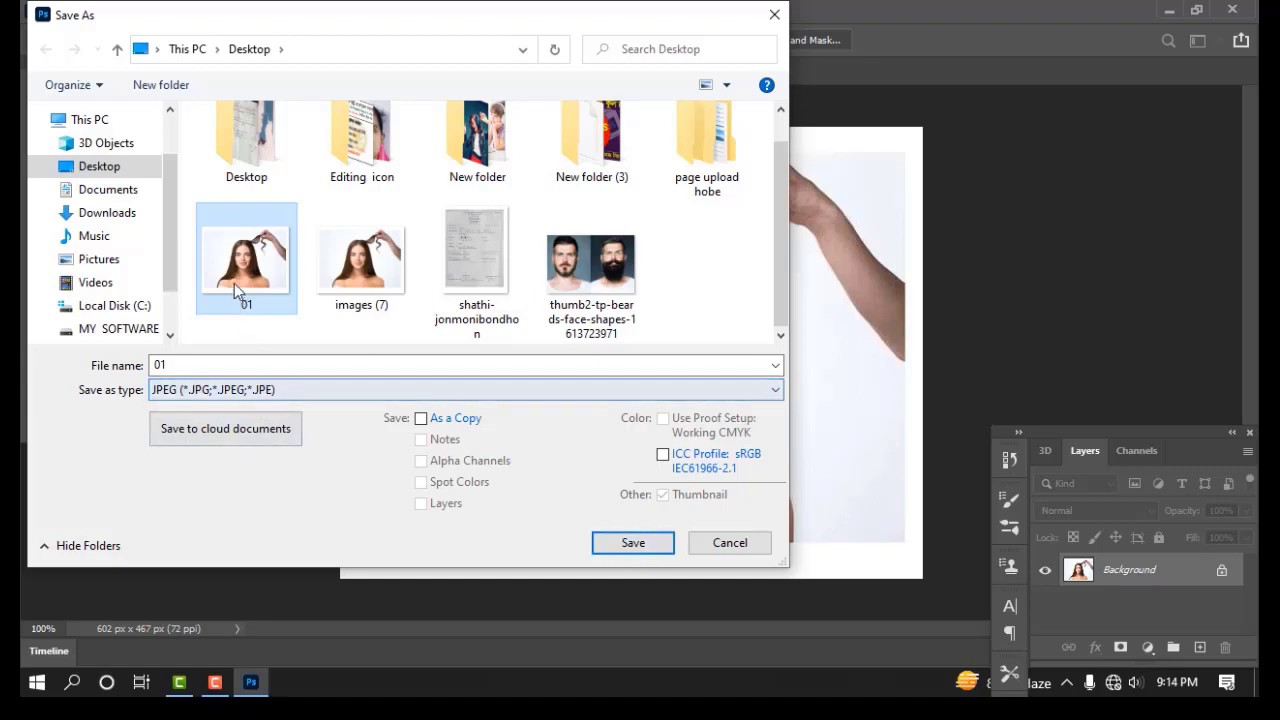
{"action": "left_click", "coordinate": [184, 362]}
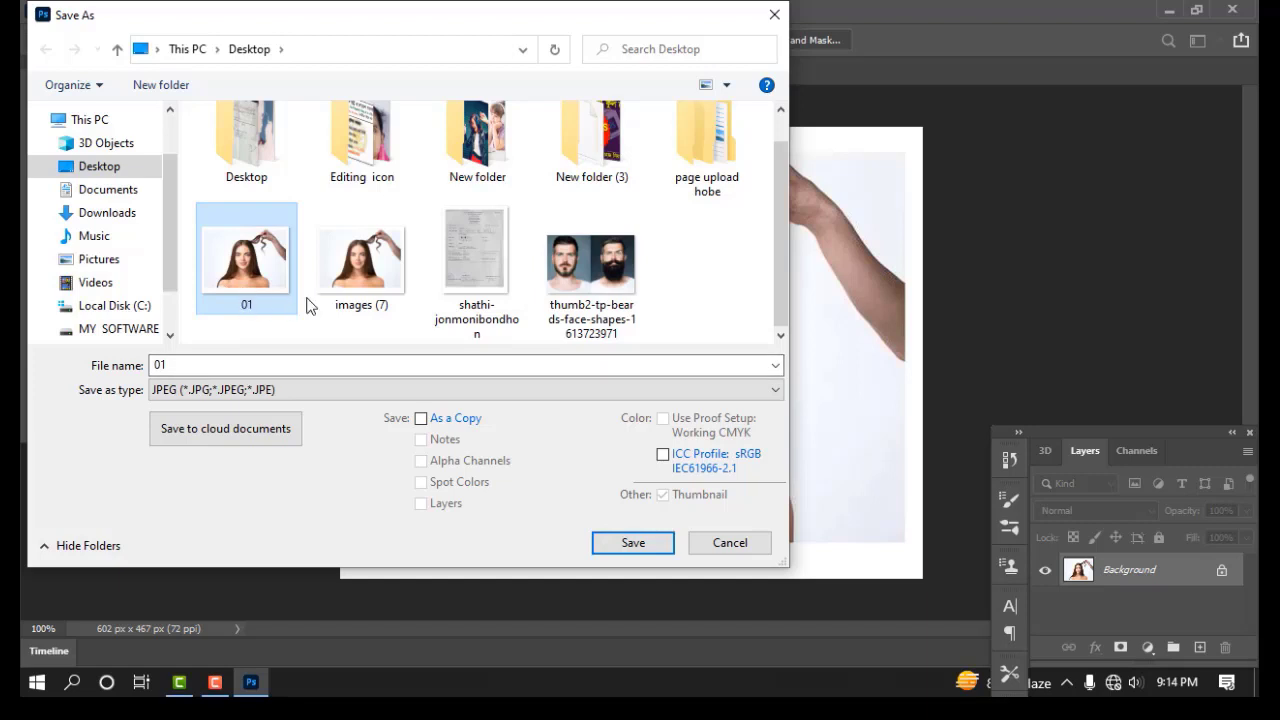
{"action": "double_click", "coordinate": [201, 362]}
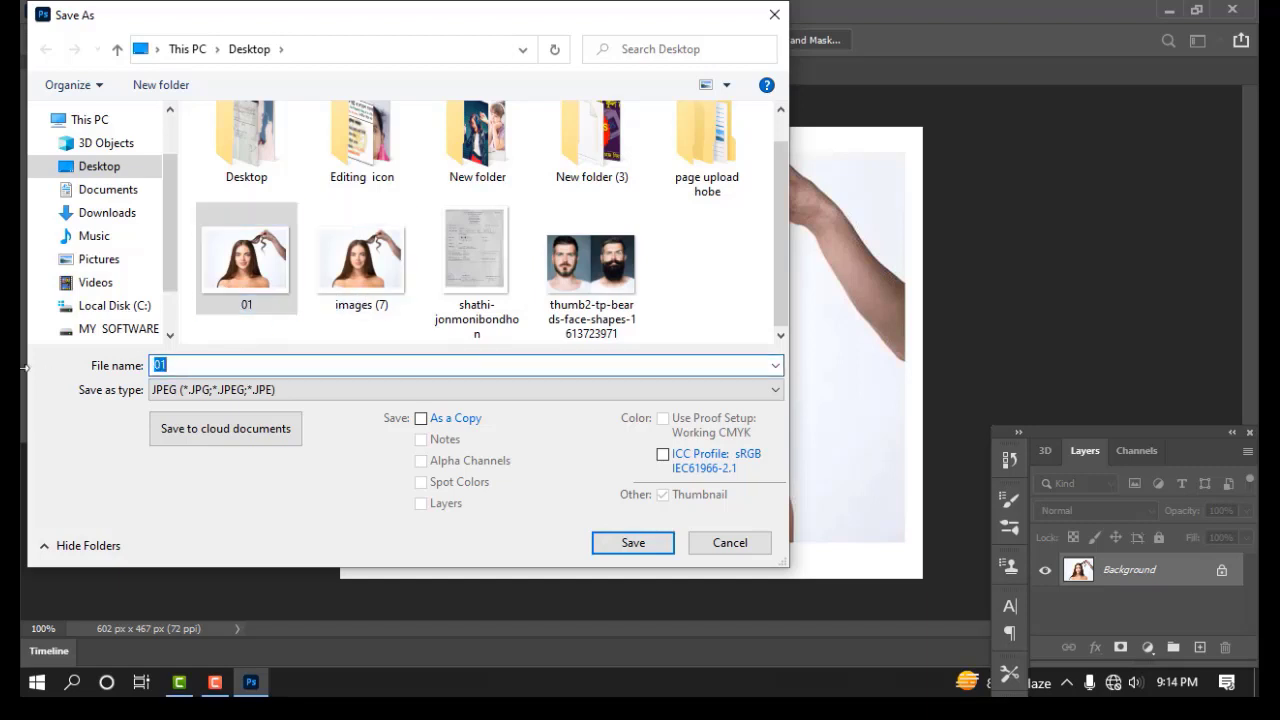
{"action": "type", "text": "09"}
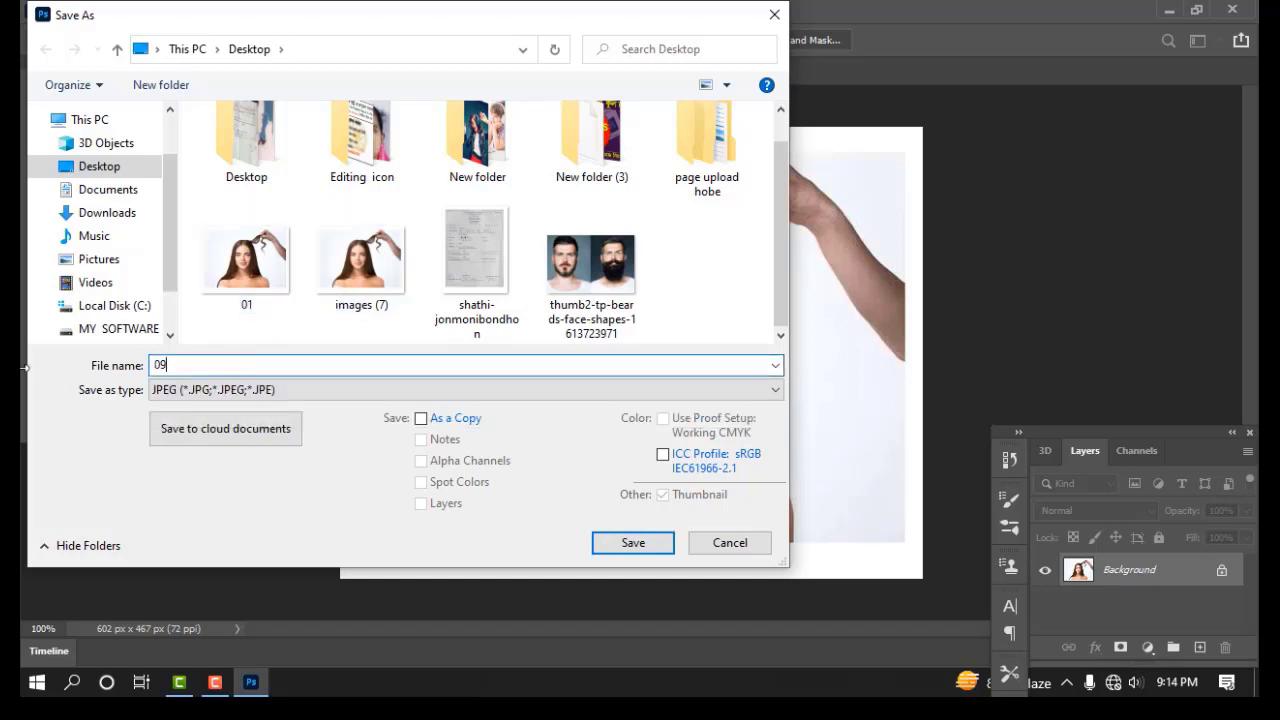
Step: Save the image to the Desktop in JPEG format, accepting Maximum quality 12 and the Progressive format option
{"action": "left_click", "coordinate": [176, 392]}
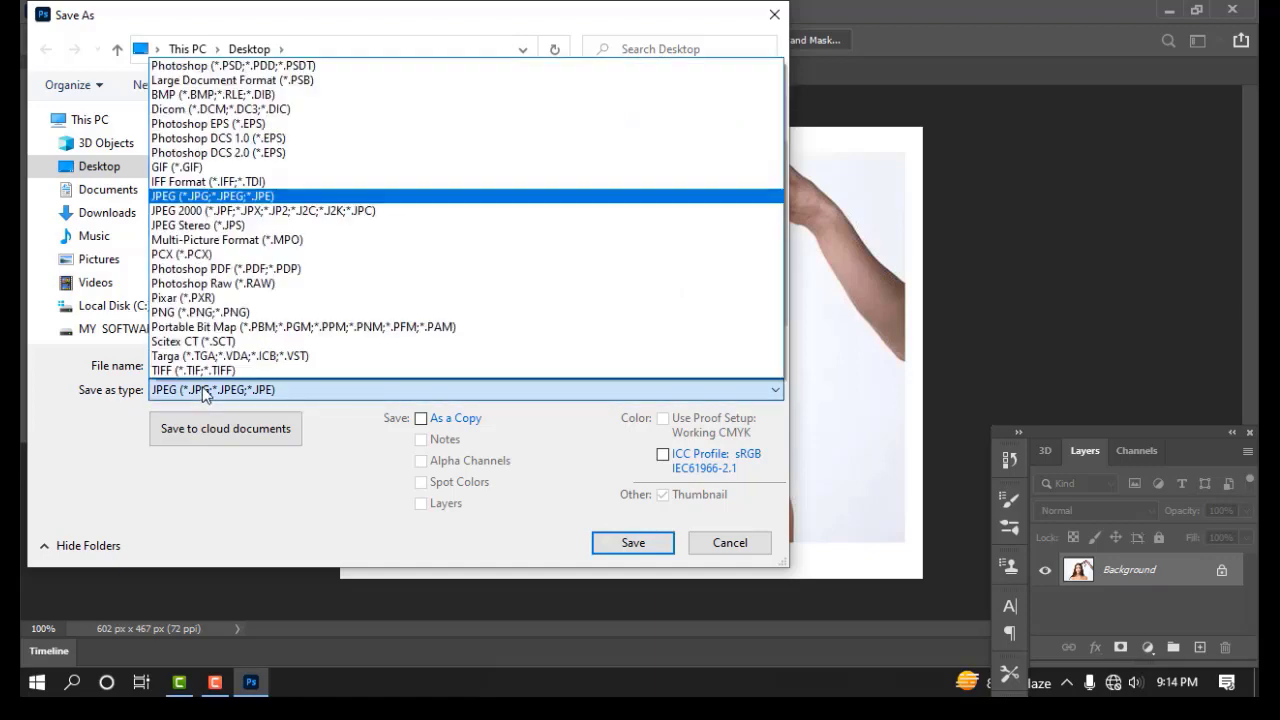
{"action": "left_click", "coordinate": [195, 208]}
{"action": "left_click", "coordinate": [633, 545]}
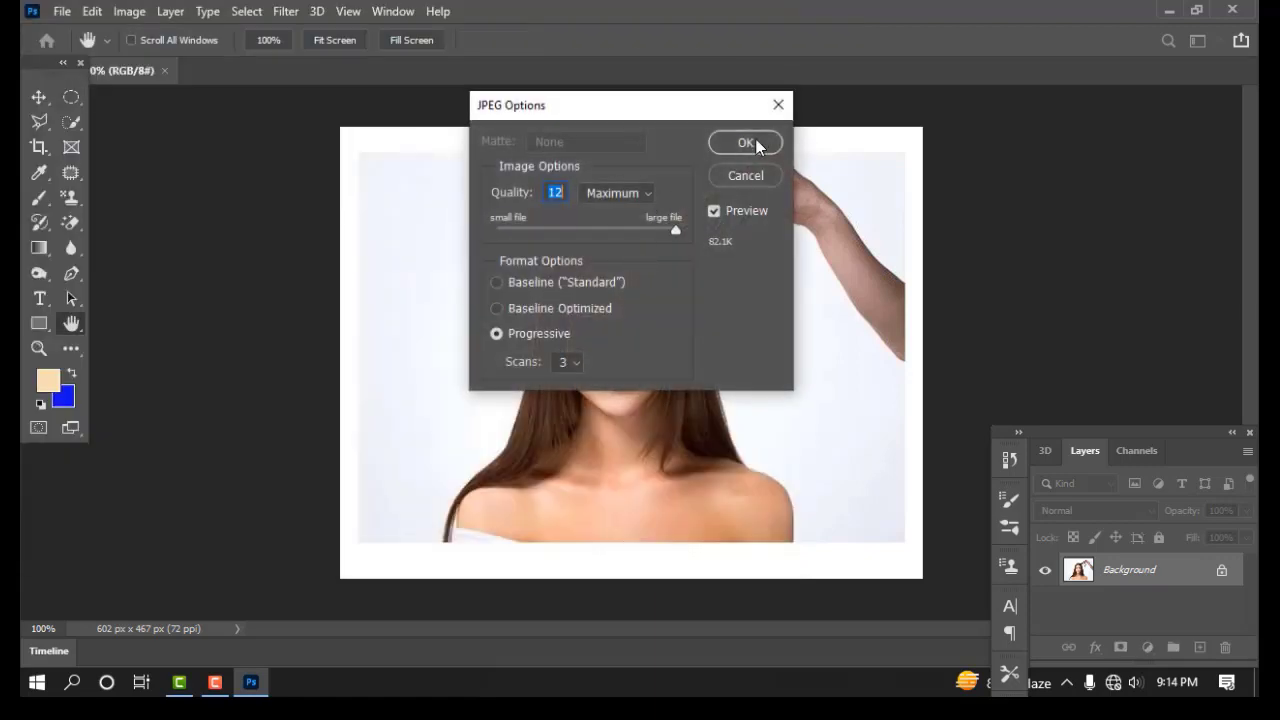
{"action": "left_click", "coordinate": [748, 143]}
Step: Switch to the Windows desktop, move the saved image 09 to an empty area, and preview it in Photos
{"action": "left_click", "coordinate": [1168, 10]}
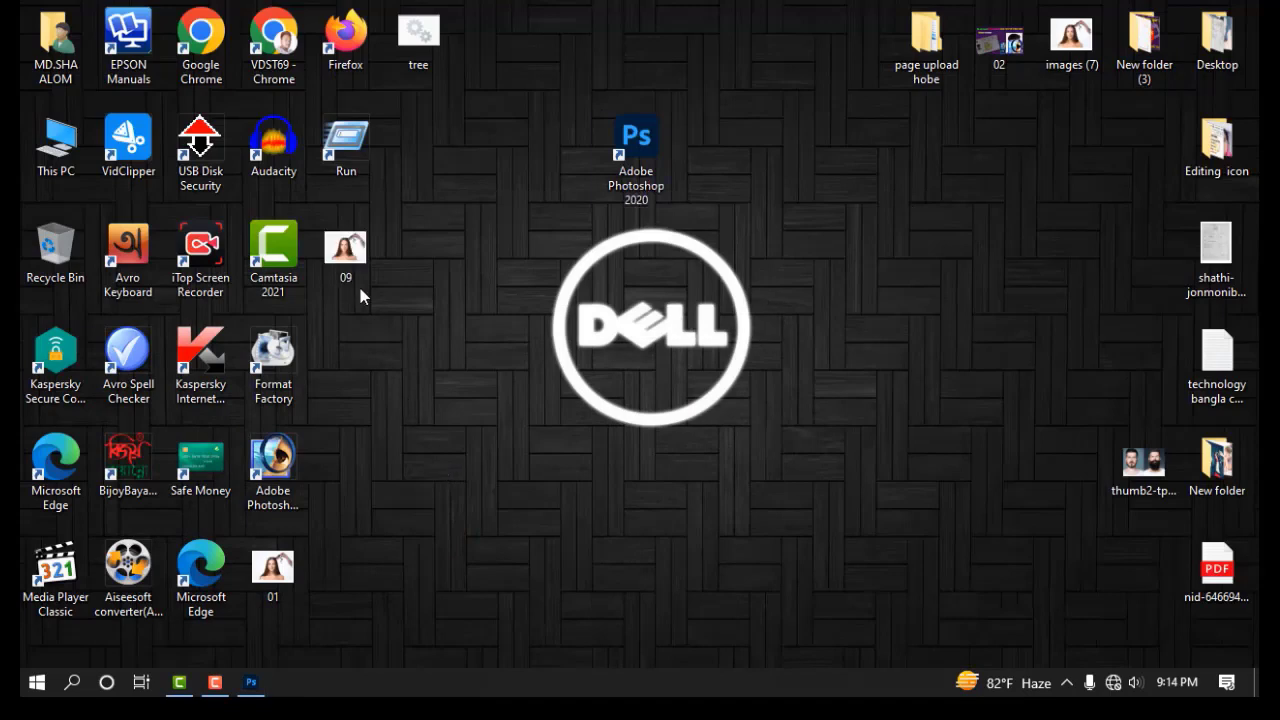
{"action": "left_click_drag", "start_coordinate": [354, 259], "coordinate": [790, 472]}
{"action": "double_click", "coordinate": [784, 465]}
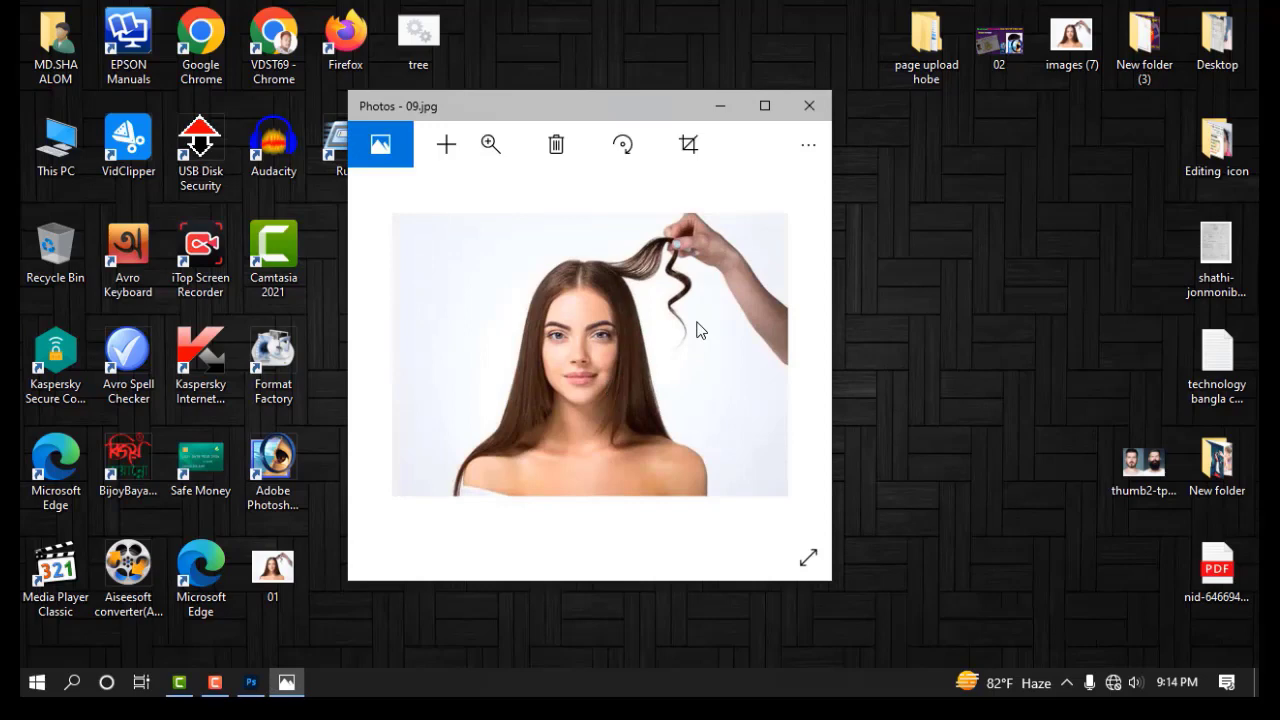
{"action": "left_click", "coordinate": [810, 106]}
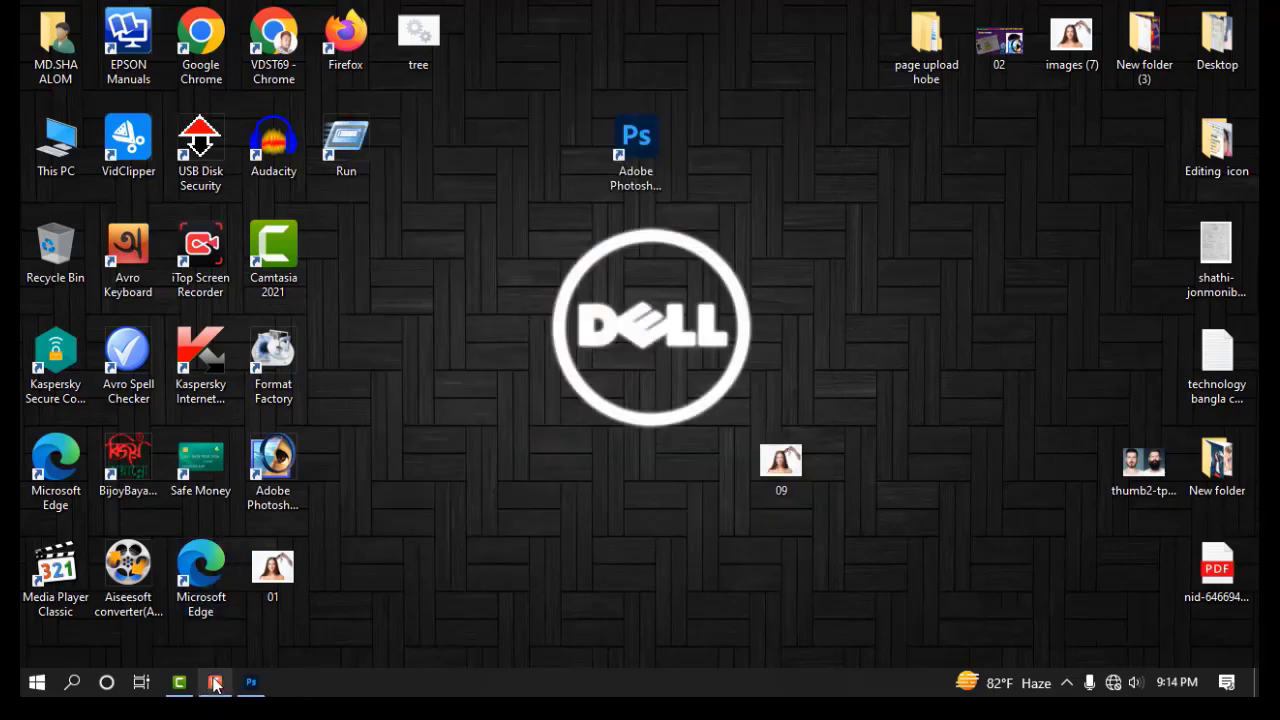
Step: Return to Photoshop, close the current image, and open the layered file 02 from the Desktop folder
{"action": "left_click", "coordinate": [251, 682]}
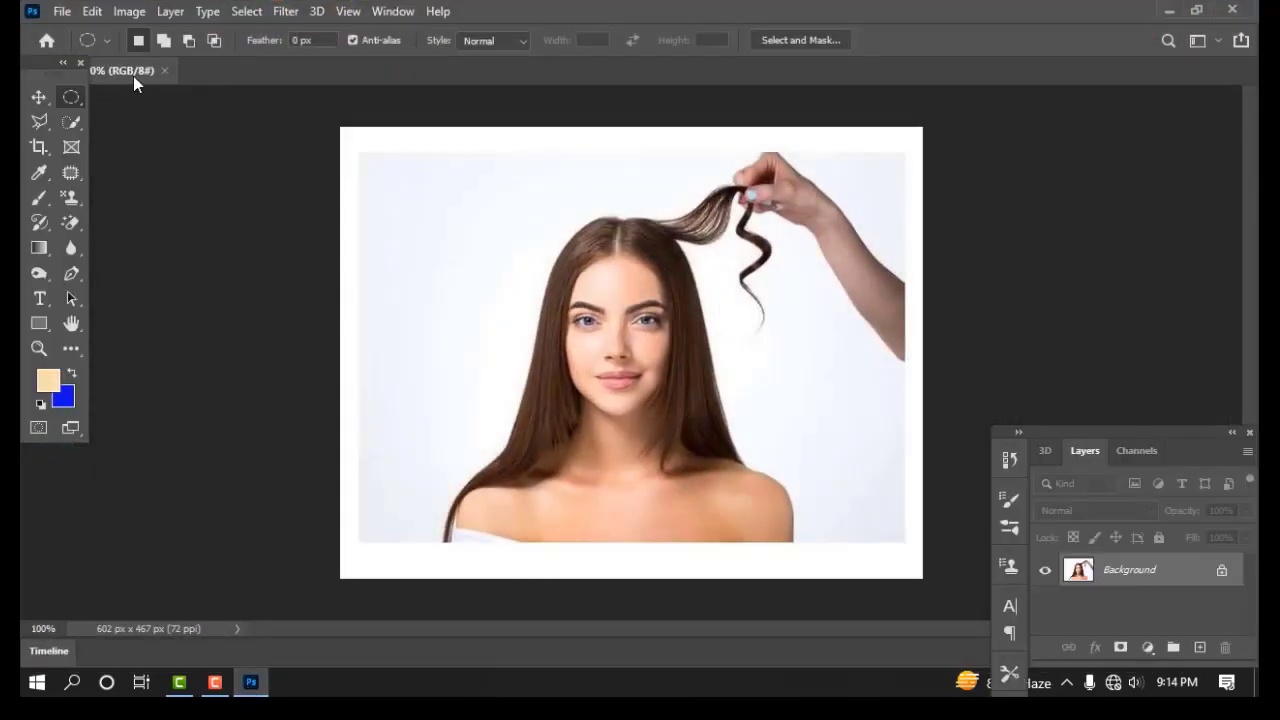
{"action": "left_click", "coordinate": [164, 70]}
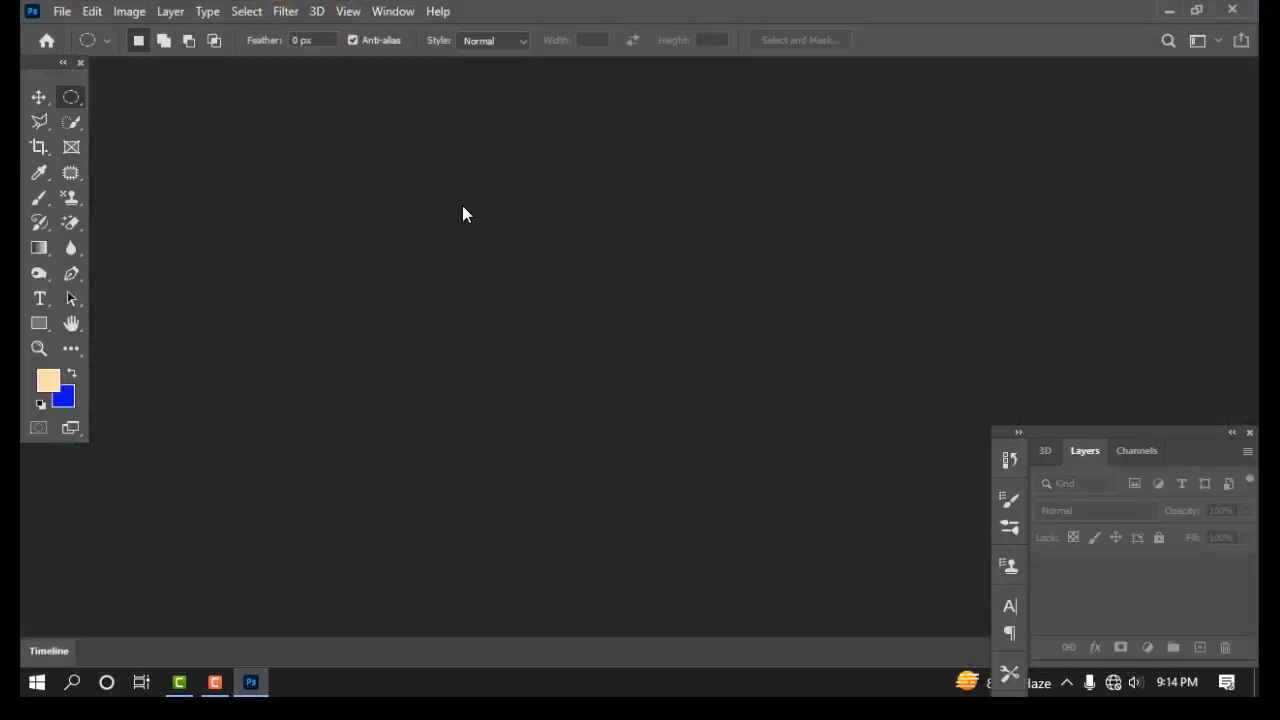
{"action": "double_click", "coordinate": [462, 205]}
{"action": "left_click", "coordinate": [588, 190]}
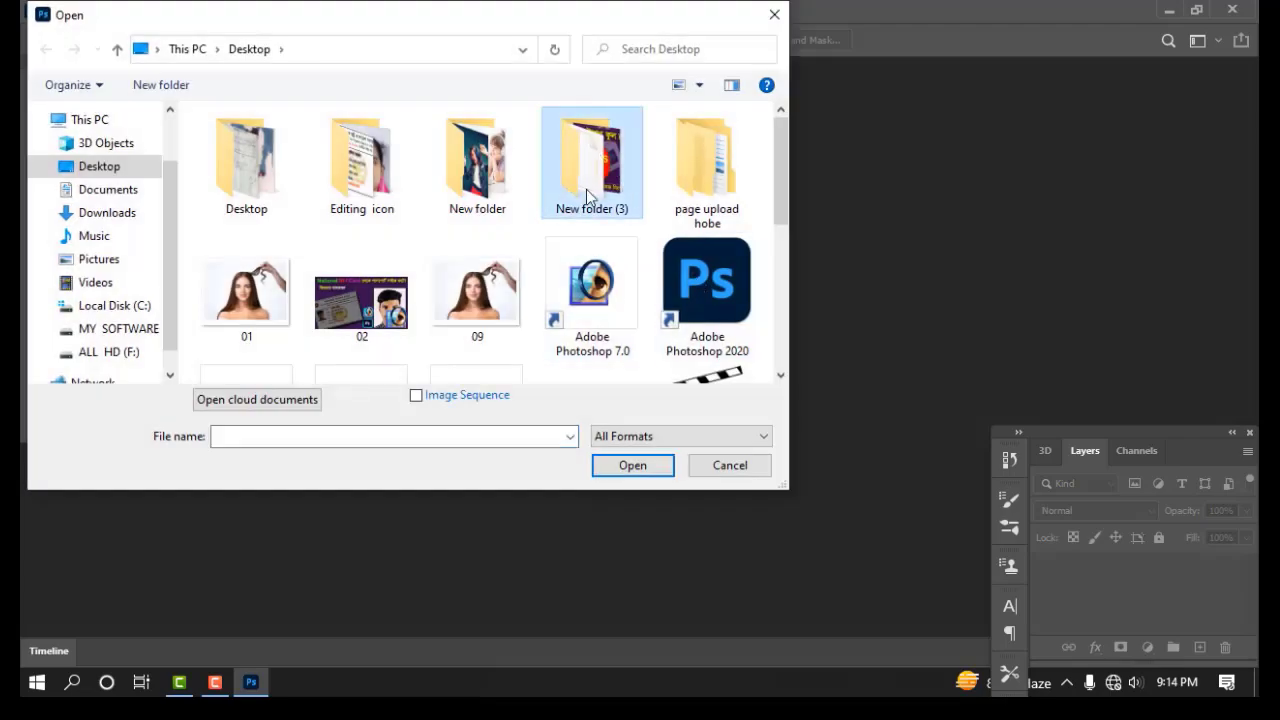
{"action": "scroll", "coordinate": [588, 190], "scroll_direction": "down", "scroll_amount": 5}
{"action": "scroll", "coordinate": [588, 194], "scroll_direction": "up", "scroll_amount": 6}
{"action": "scroll", "coordinate": [343, 224], "scroll_direction": "down", "scroll_amount": 1}
{"action": "double_click", "coordinate": [340, 219]}
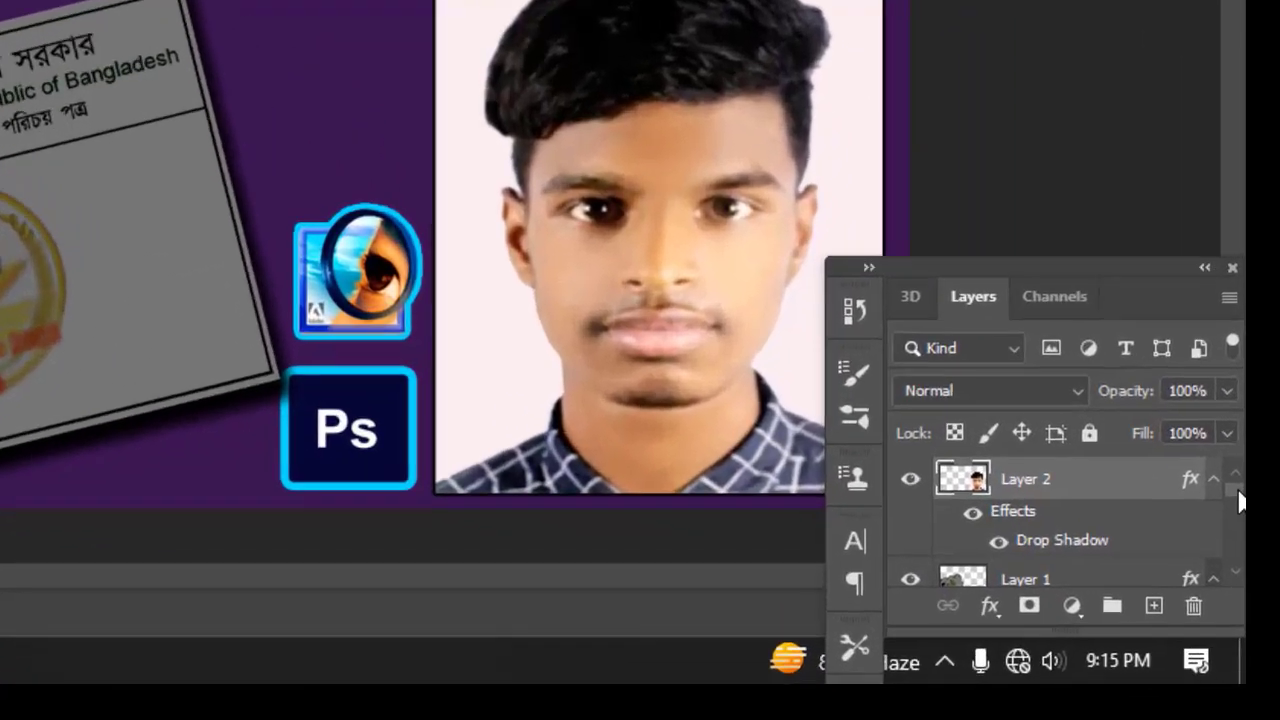
Step: Examine the layer stack and select the Ps logo, Photoshop 7 icon, ID card and portrait layers in turn with the Move tool
{"action": "left_click_drag", "start_coordinate": [1253, 577], "coordinate": [1253, 584]}
{"action": "left_click_drag", "start_coordinate": [1234, 493], "coordinate": [1234, 550]}
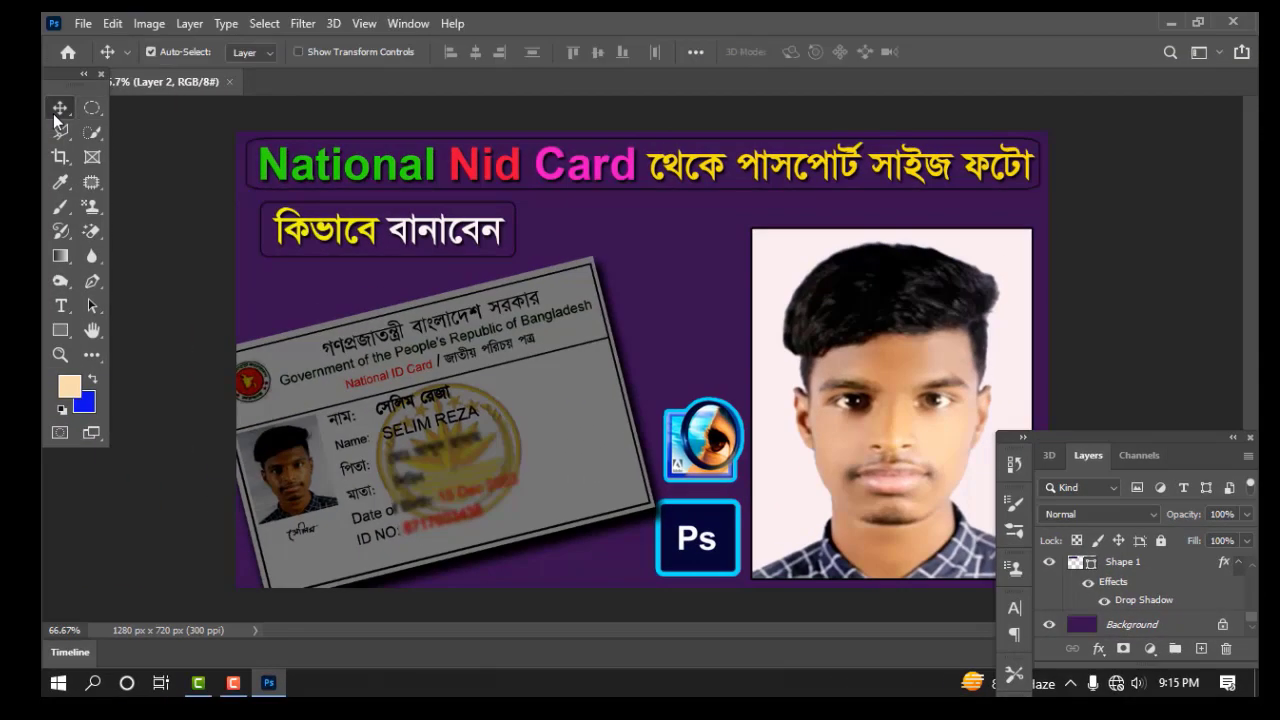
{"action": "left_click", "coordinate": [718, 546]}
{"action": "right_click", "coordinate": [699, 528]}
{"action": "left_click", "coordinate": [714, 538]}
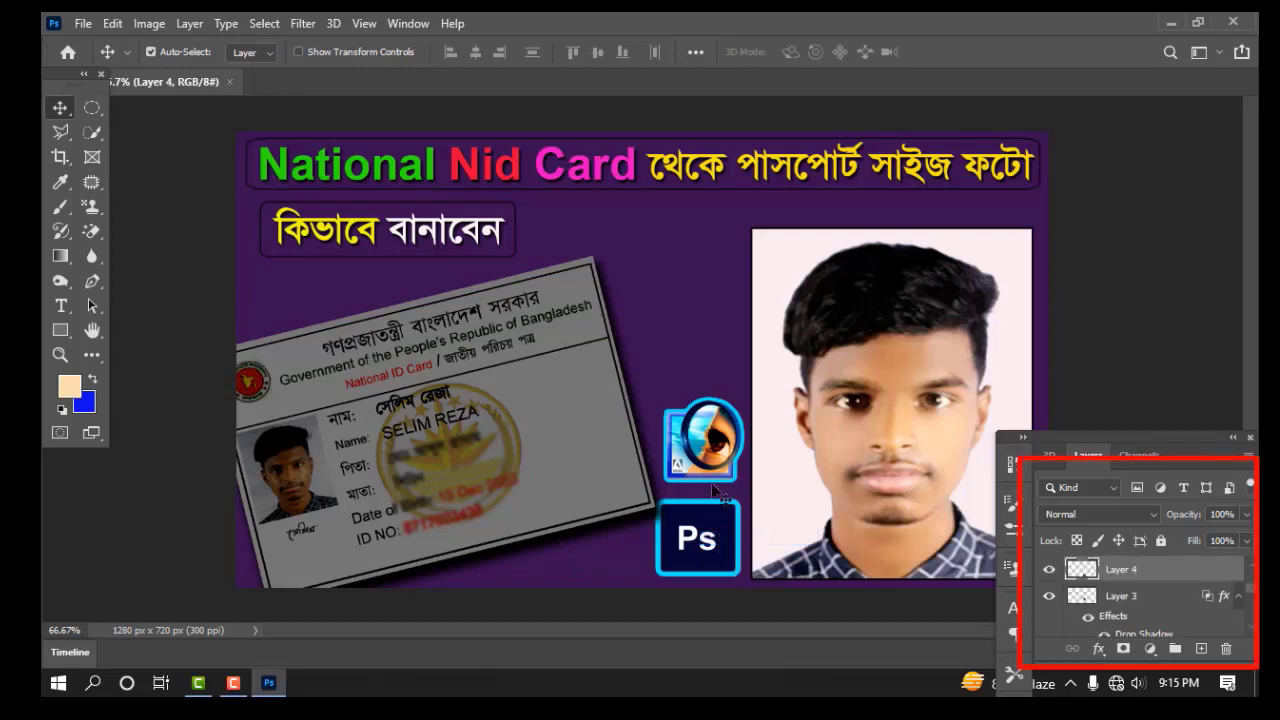
{"action": "right_click", "coordinate": [690, 450]}
{"action": "left_click", "coordinate": [710, 452]}
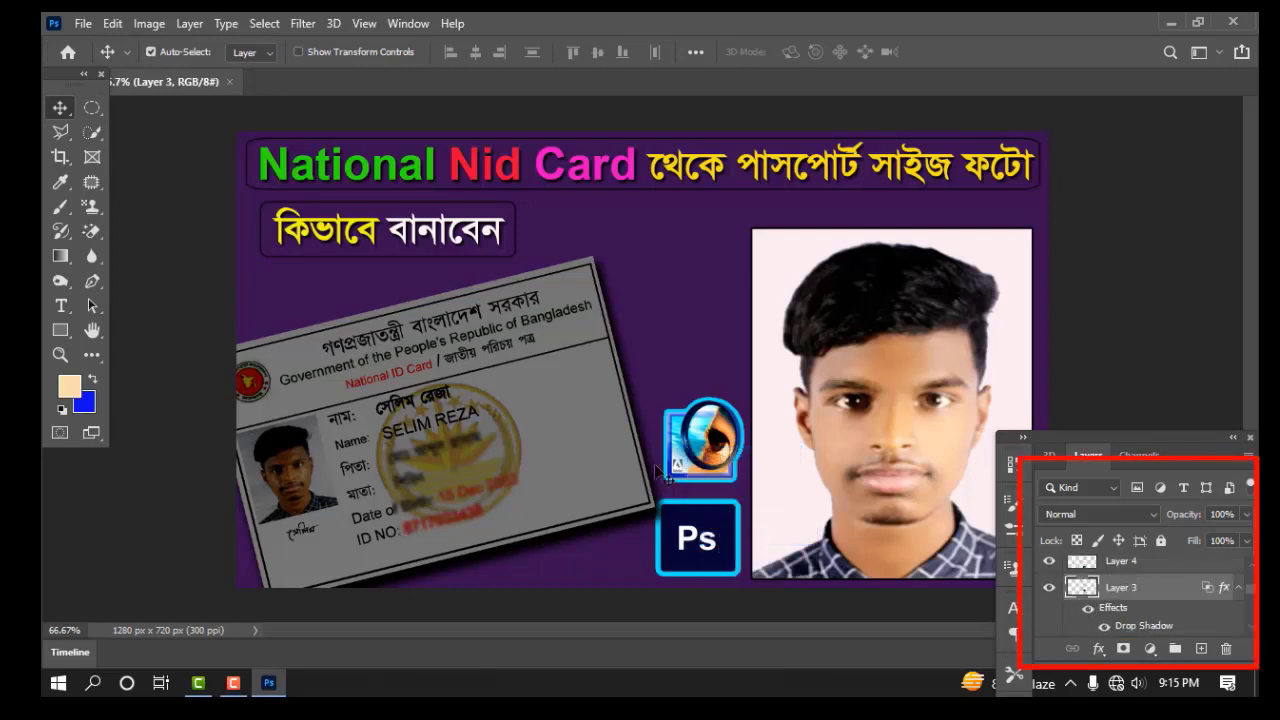
{"action": "right_click", "coordinate": [447, 408]}
{"action": "left_click", "coordinate": [462, 410]}
{"action": "right_click", "coordinate": [830, 412]}
{"action": "left_click", "coordinate": [861, 425]}
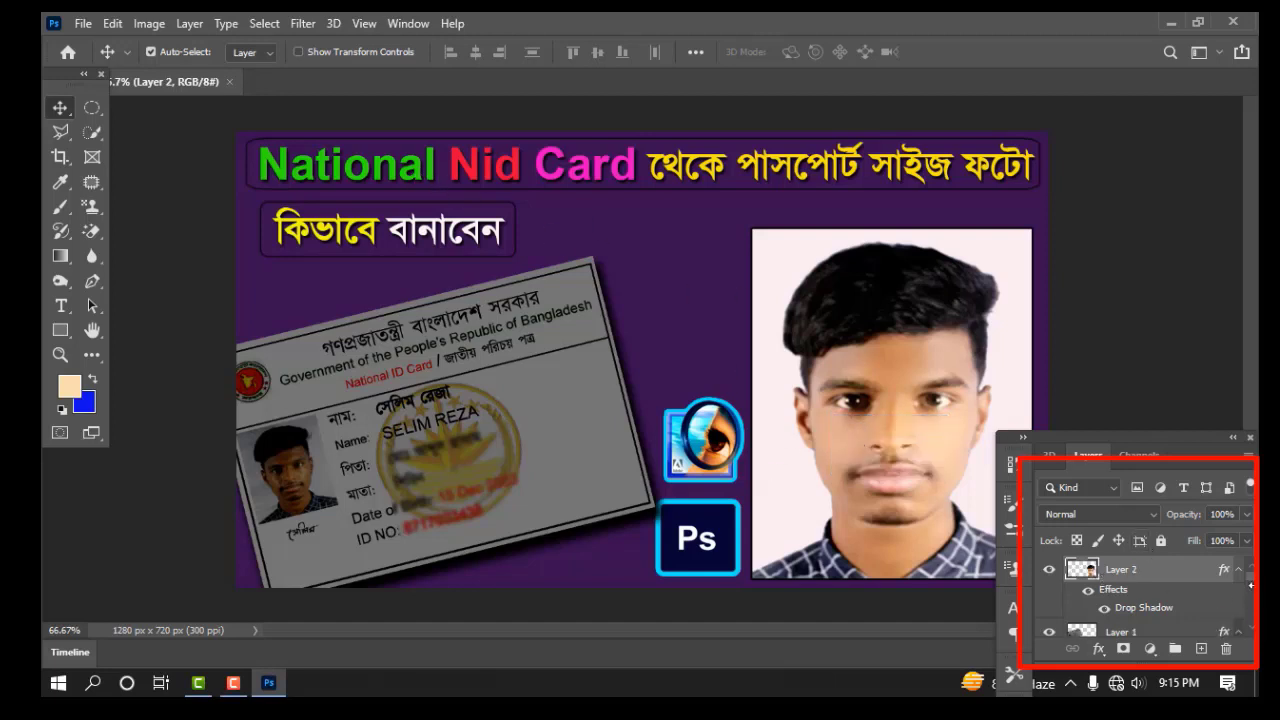
Step: Select the Background layer and review the layer stack from the bottom back up to Layer 2
{"action": "left_click_drag", "start_coordinate": [1252, 580], "coordinate": [1248, 629]}
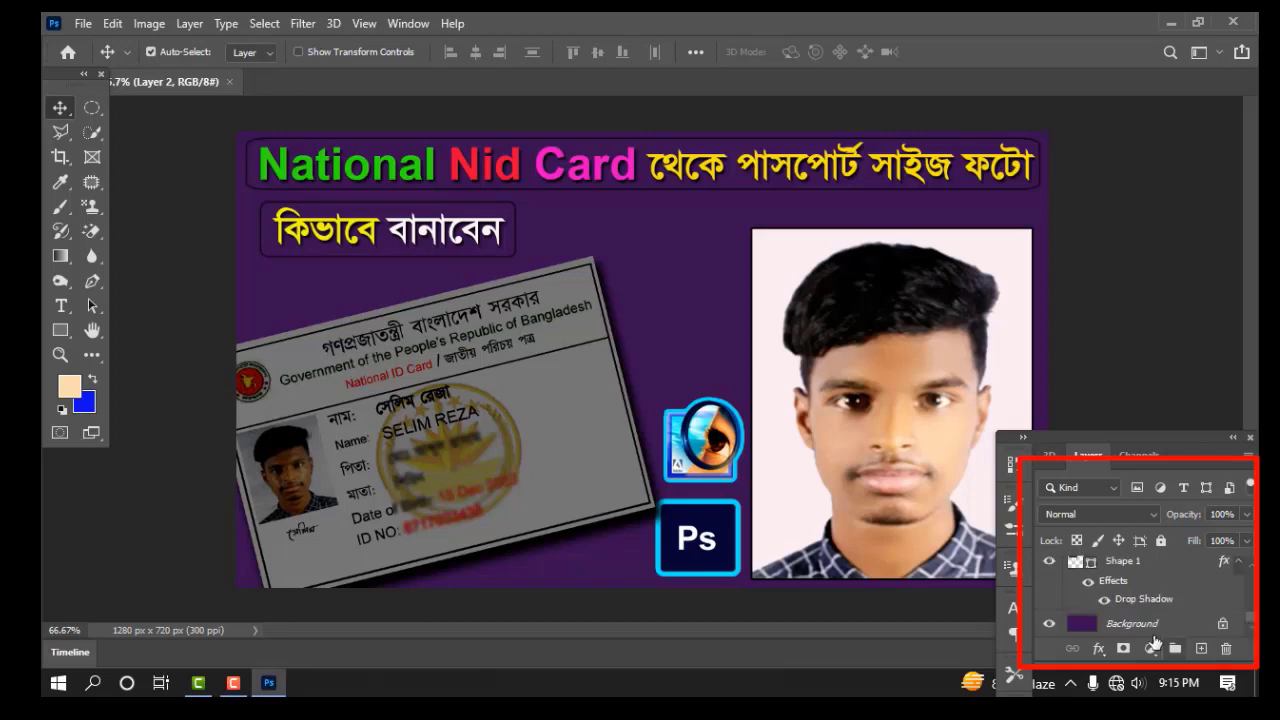
{"action": "left_click", "coordinate": [1226, 623]}
{"action": "left_click_drag", "start_coordinate": [1251, 622], "coordinate": [1254, 589]}
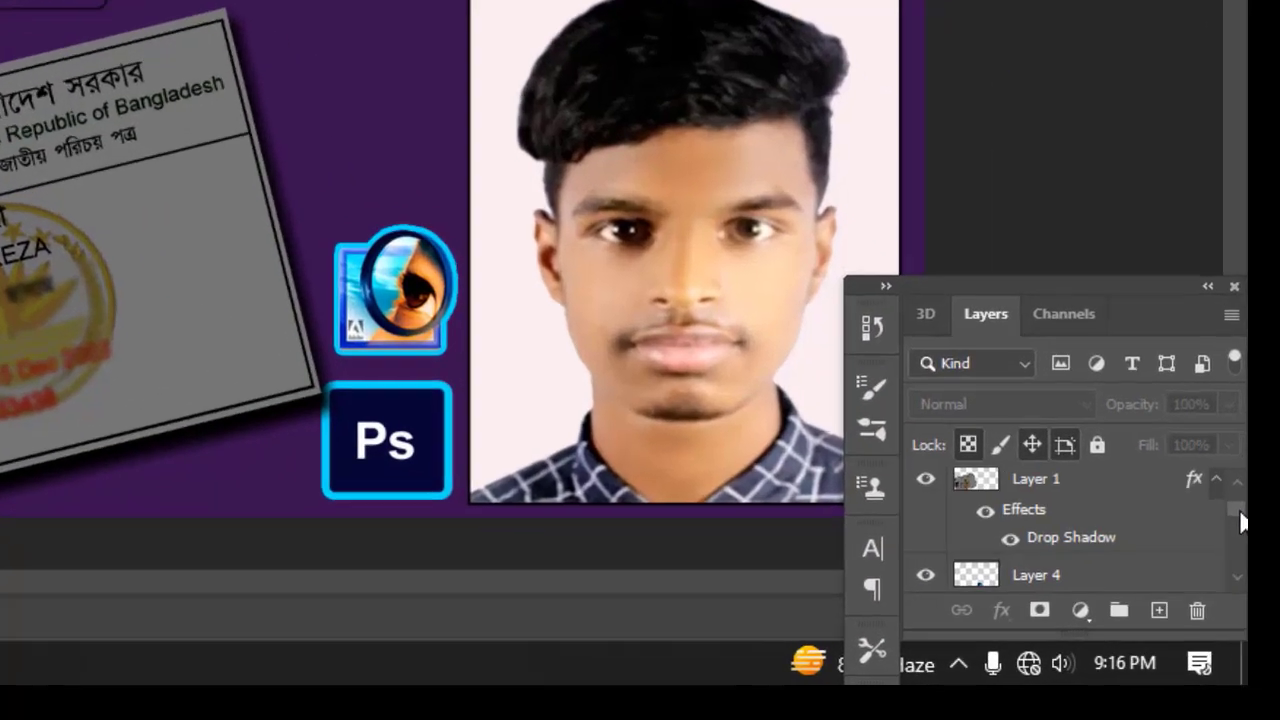
{"action": "left_click_drag", "start_coordinate": [1240, 521], "coordinate": [1241, 502]}
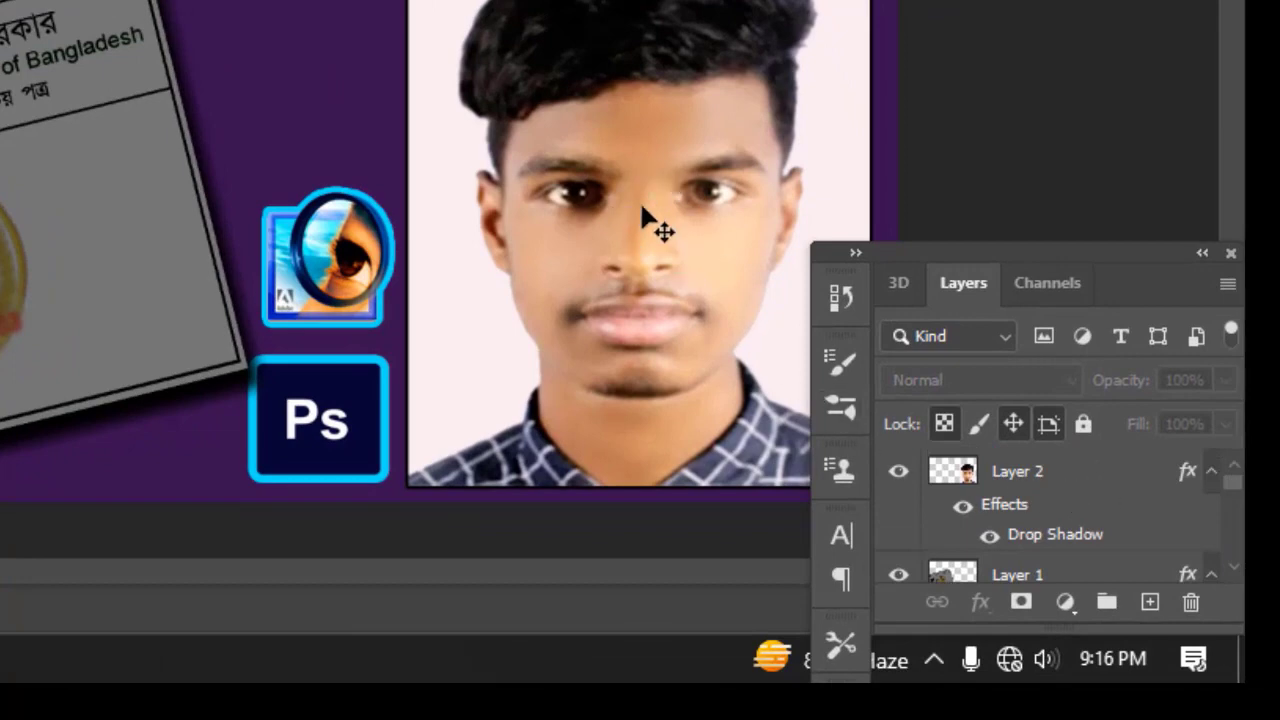
Step: Try deleting the portrait layer, Layer 2, and undo the deletion
{"action": "right_click", "coordinate": [1003, 474]}
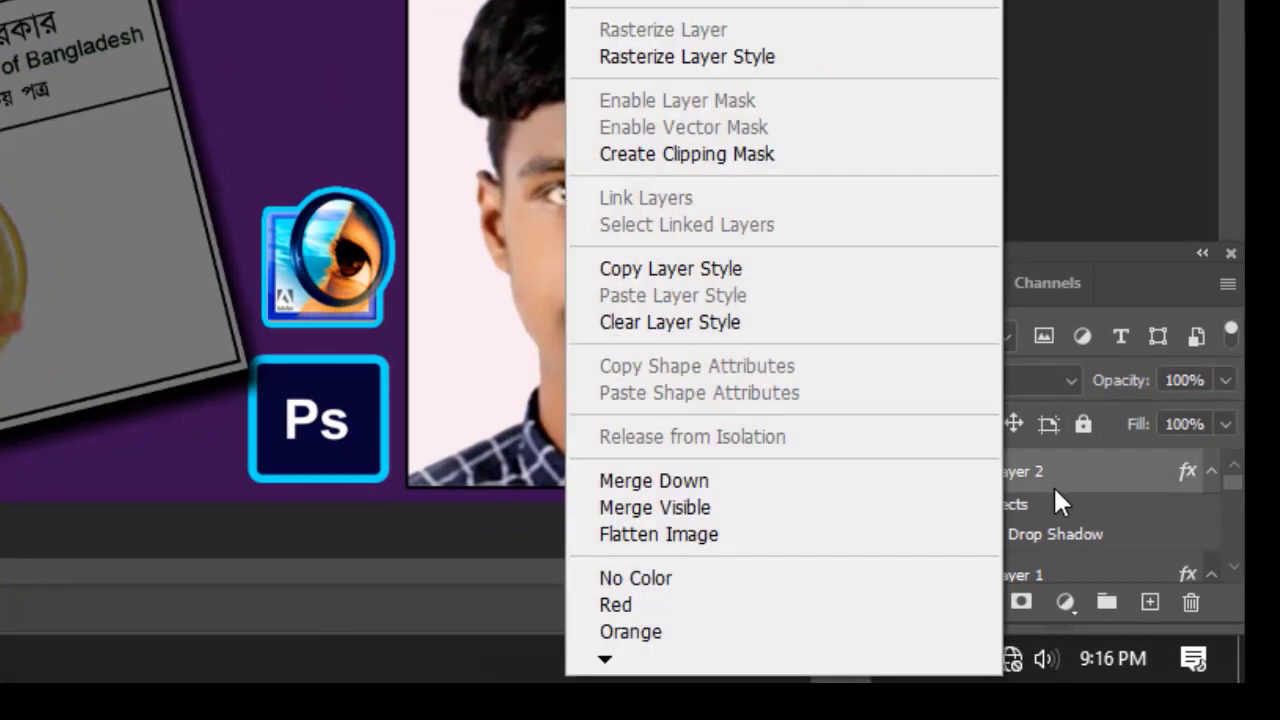
{"action": "left_click", "coordinate": [1054, 487]}
{"action": "right_click", "coordinate": [1034, 475]}
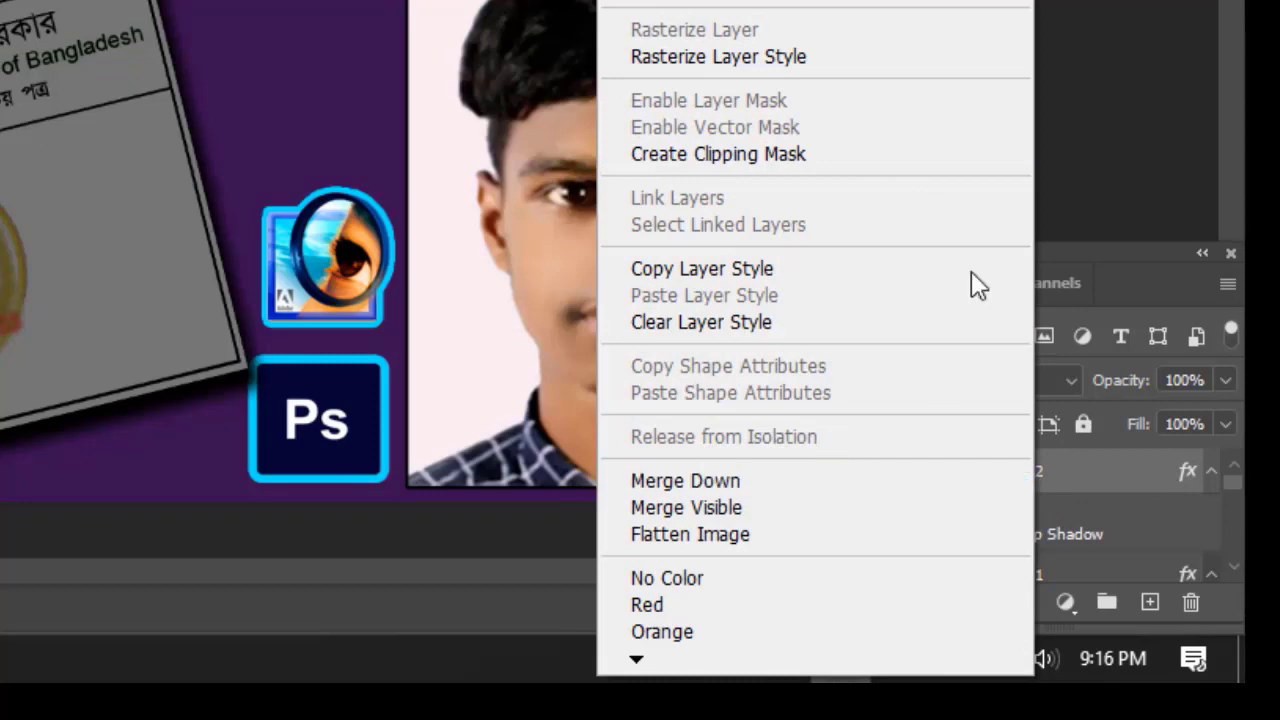
{"action": "left_click", "coordinate": [1111, 480]}
{"action": "left_click_drag", "start_coordinate": [1111, 480], "coordinate": [1215, 639]}
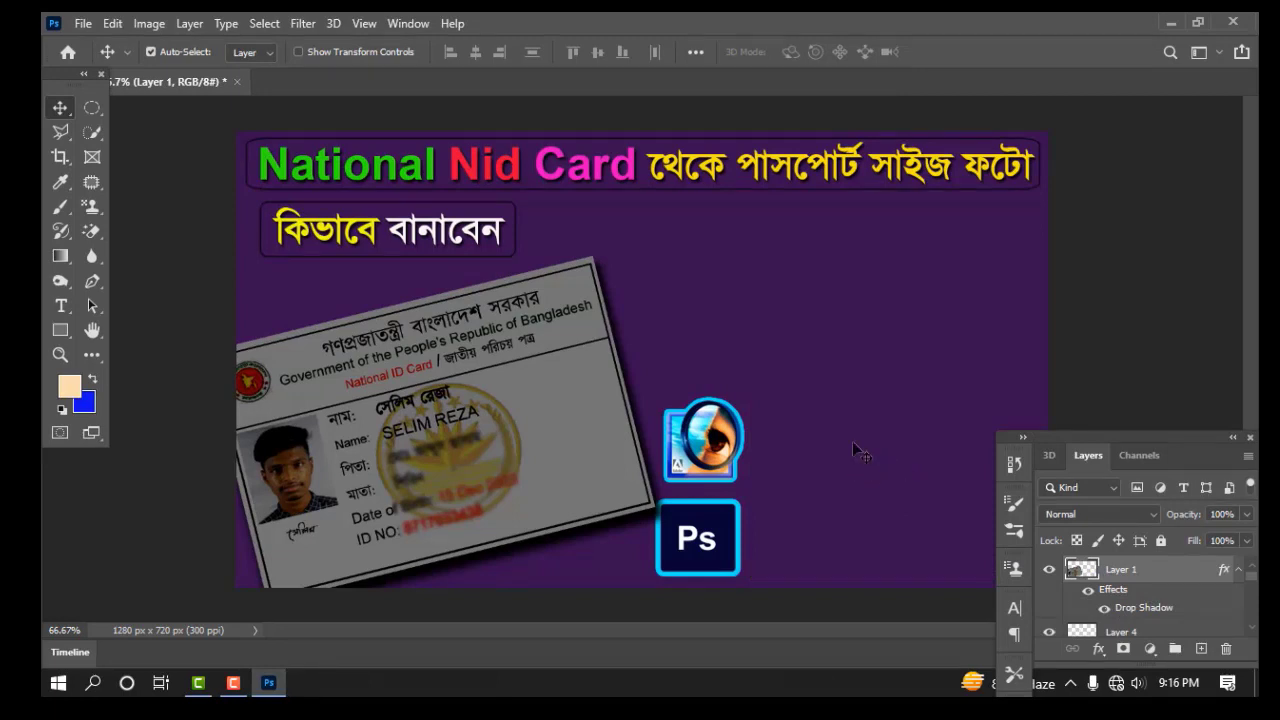
{"action": "key", "text": "ctrl+z"}
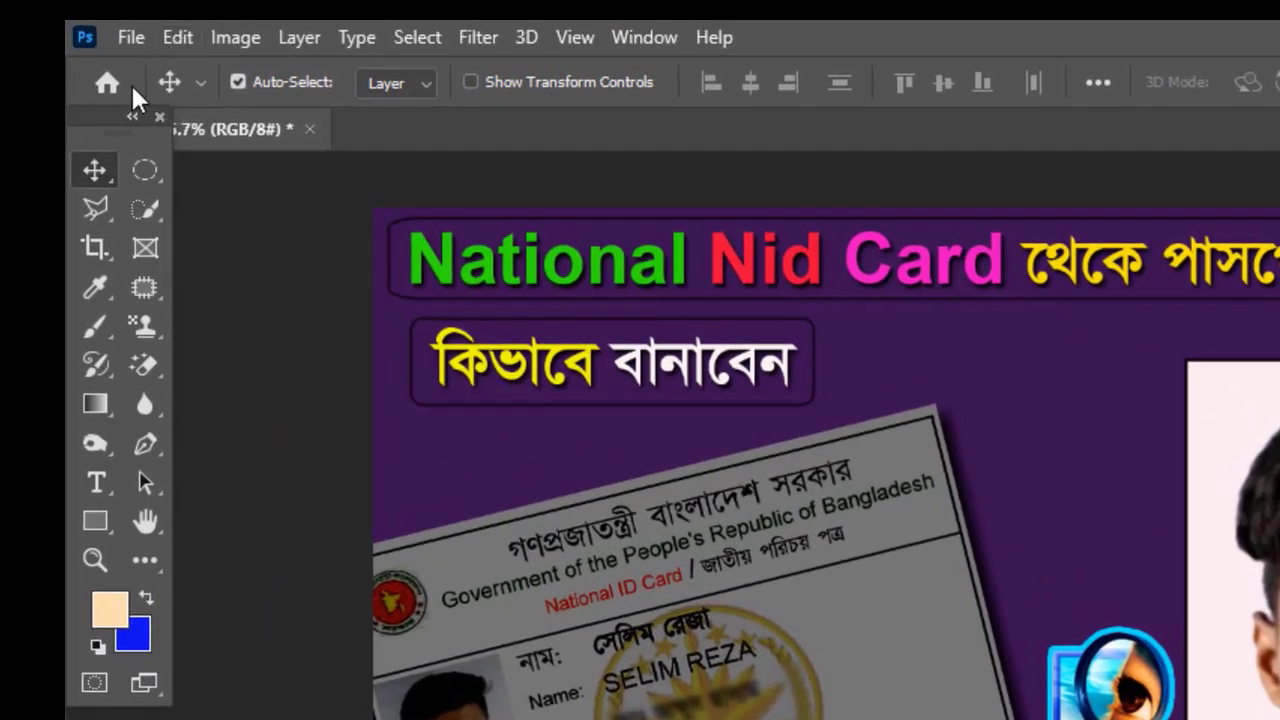
Step: Save a copy of the layered design on the computer's Desktop as a JPEG named 10
{"action": "left_click", "coordinate": [93, 26]}
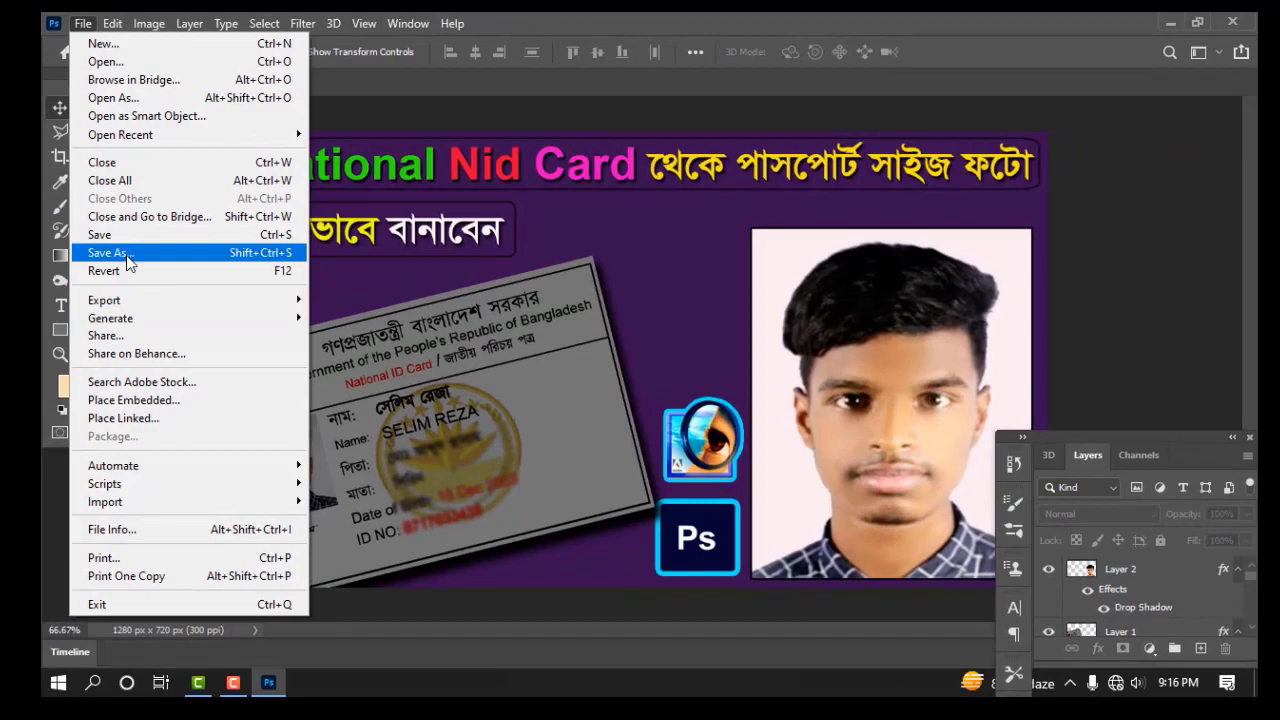
{"action": "left_click", "coordinate": [129, 257]}
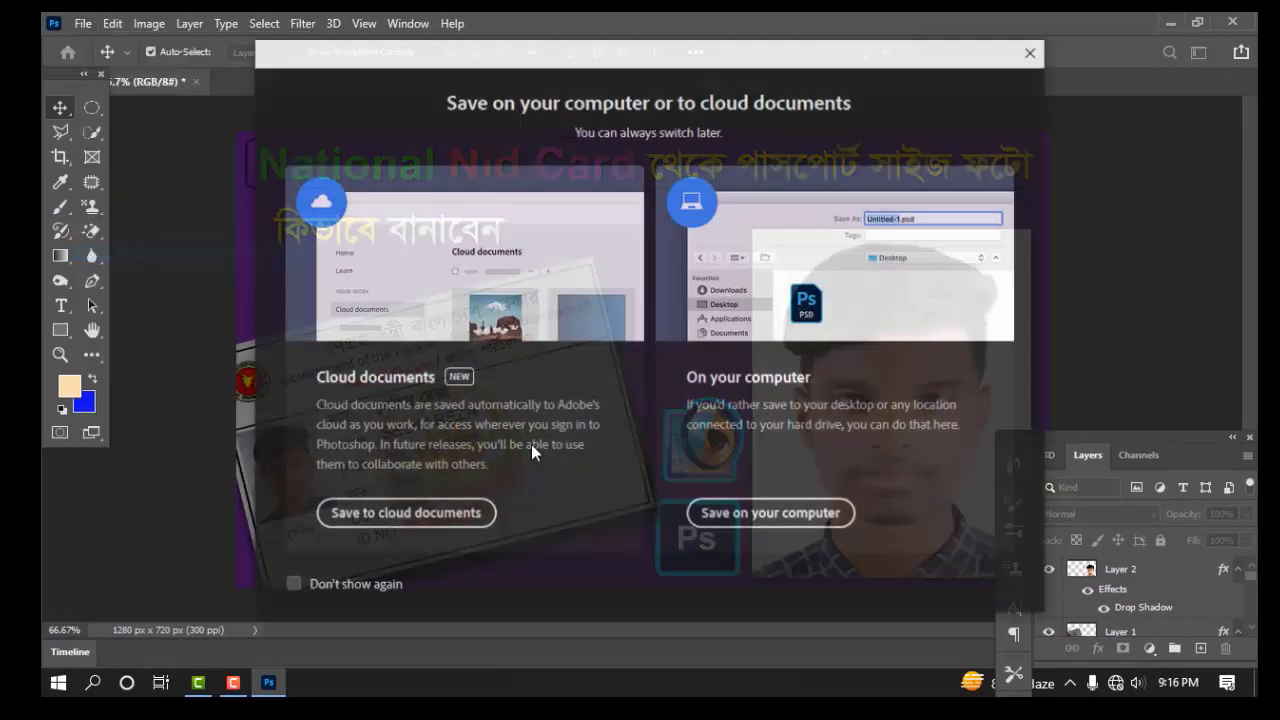
{"action": "left_click", "coordinate": [743, 514]}
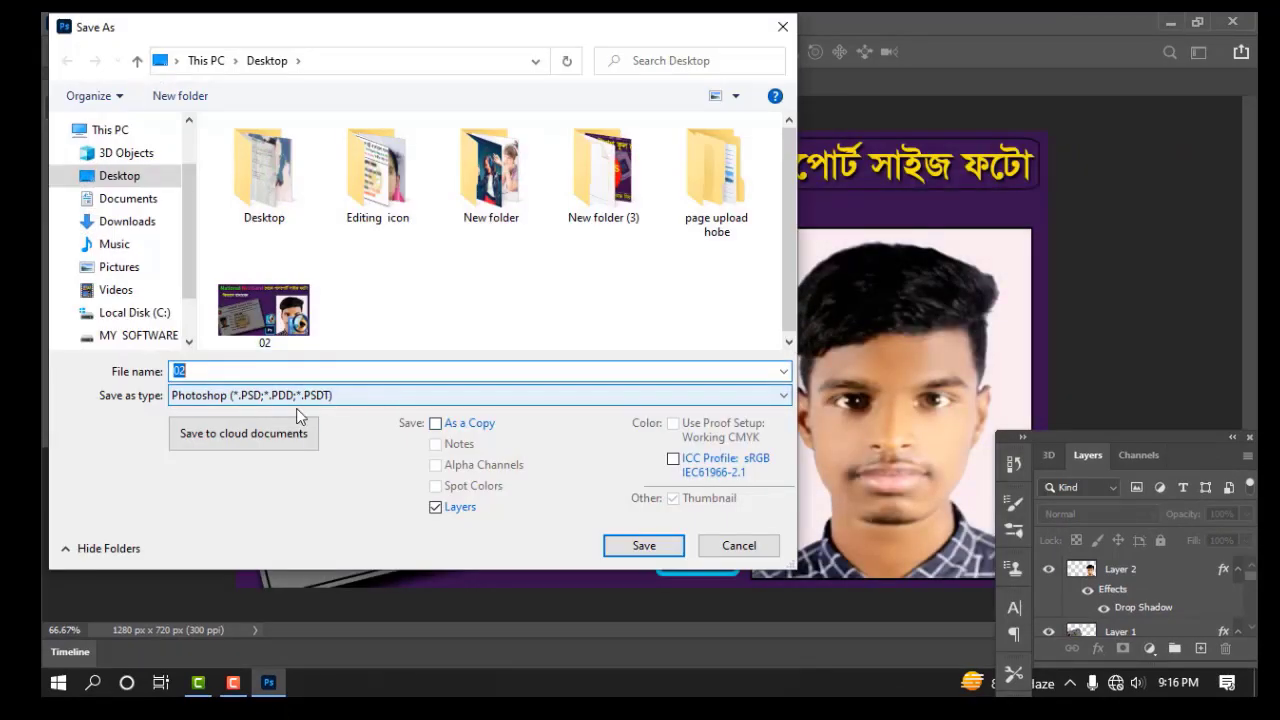
{"action": "left_click", "coordinate": [211, 398]}
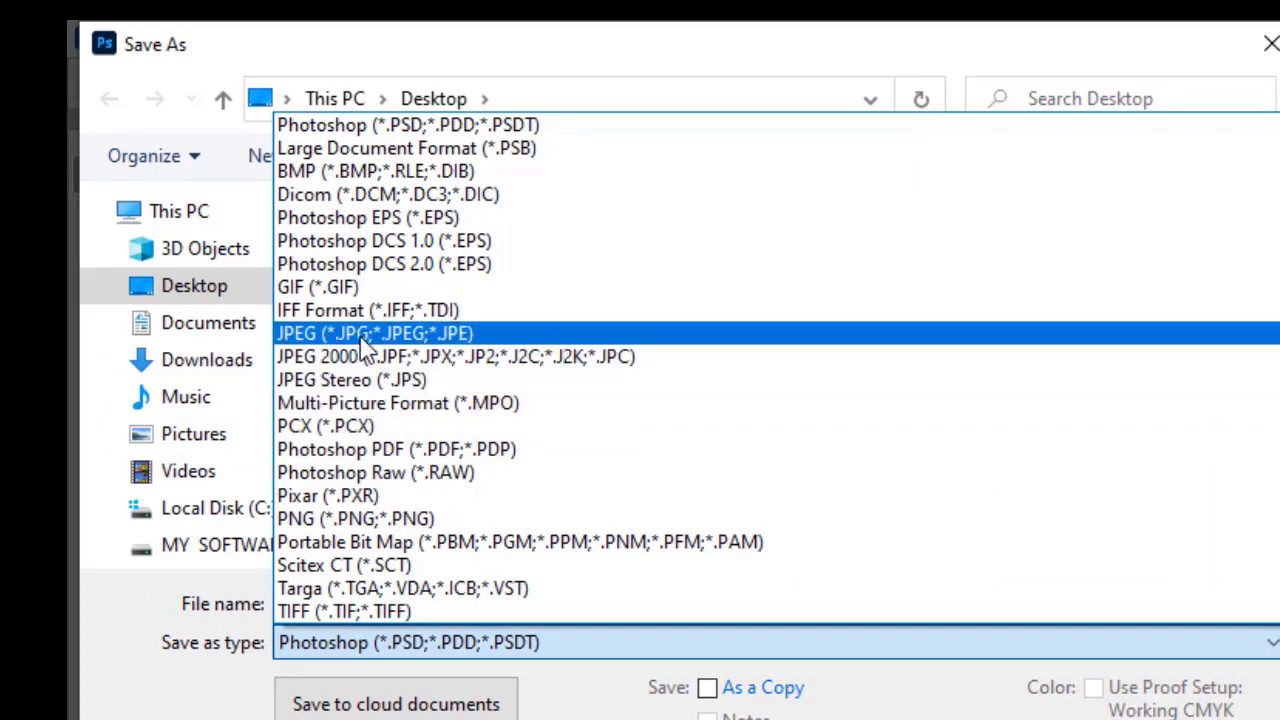
{"action": "left_click", "coordinate": [352, 333]}
{"action": "type", "text": "10"}
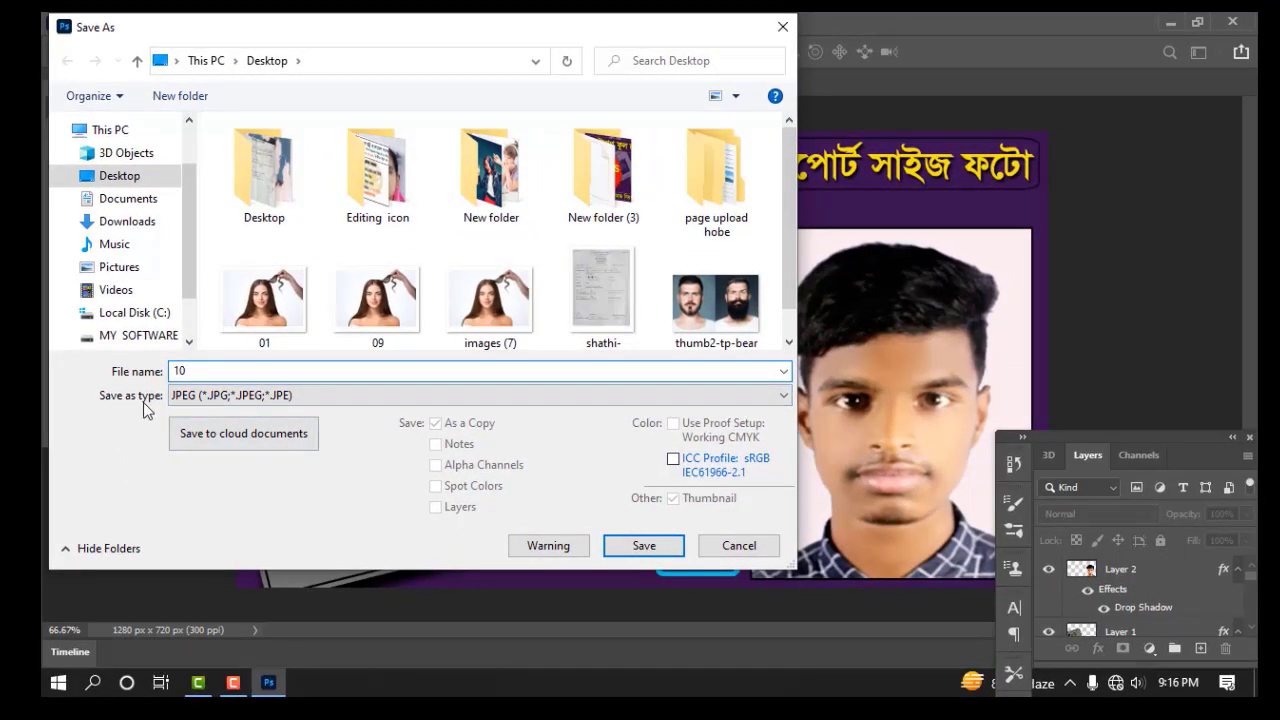
{"action": "left_click", "coordinate": [645, 550]}
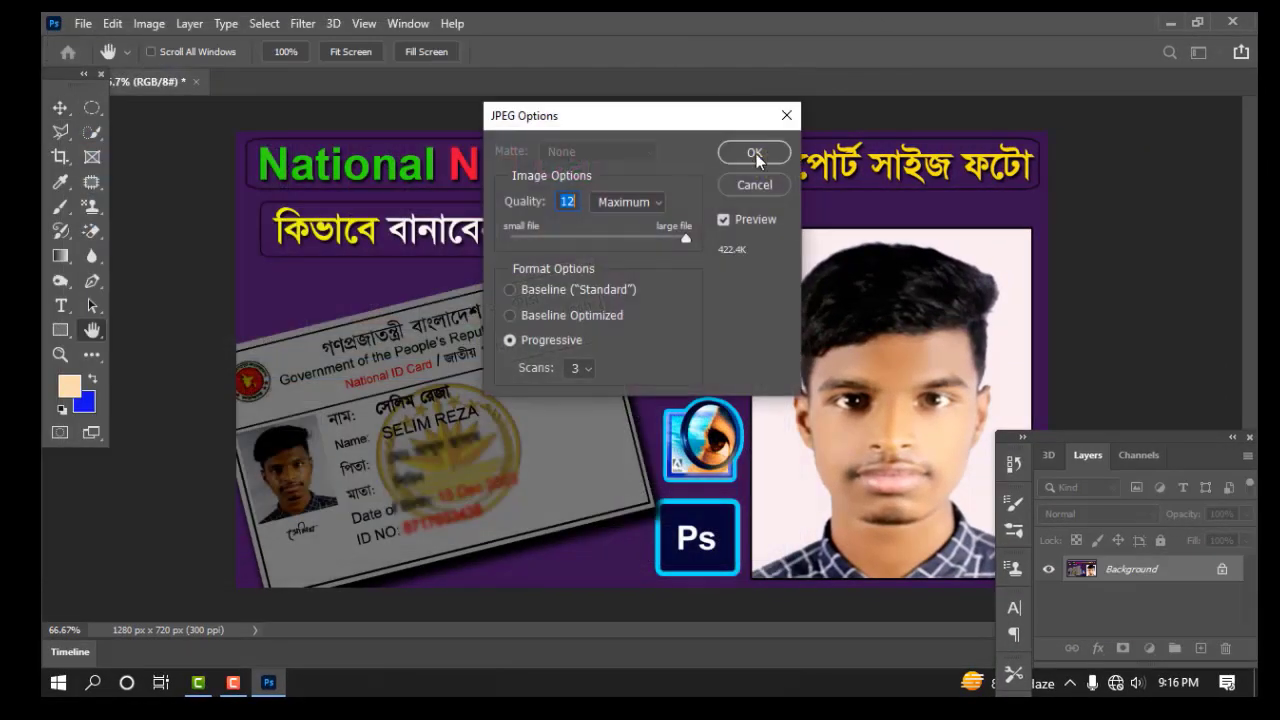
Step: Switch to the Windows desktop, refresh it, move the image 10 toward the middle, preview it in Photos, and return to Photoshop
{"action": "left_click", "coordinate": [1170, 22]}
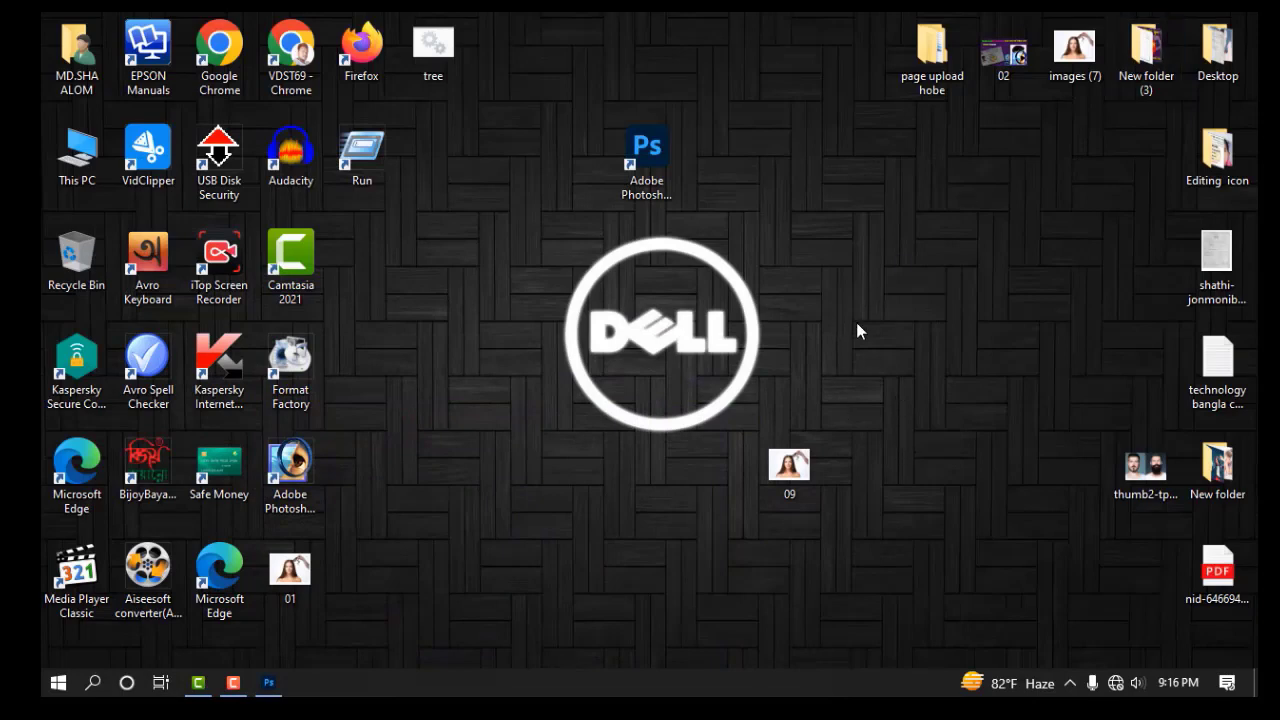
{"action": "right_click", "coordinate": [829, 221]}
{"action": "left_click", "coordinate": [860, 276]}
{"action": "left_click", "coordinate": [362, 262]}
{"action": "left_click_drag", "start_coordinate": [362, 262], "coordinate": [577, 472]}
{"action": "double_click", "coordinate": [572, 470]}
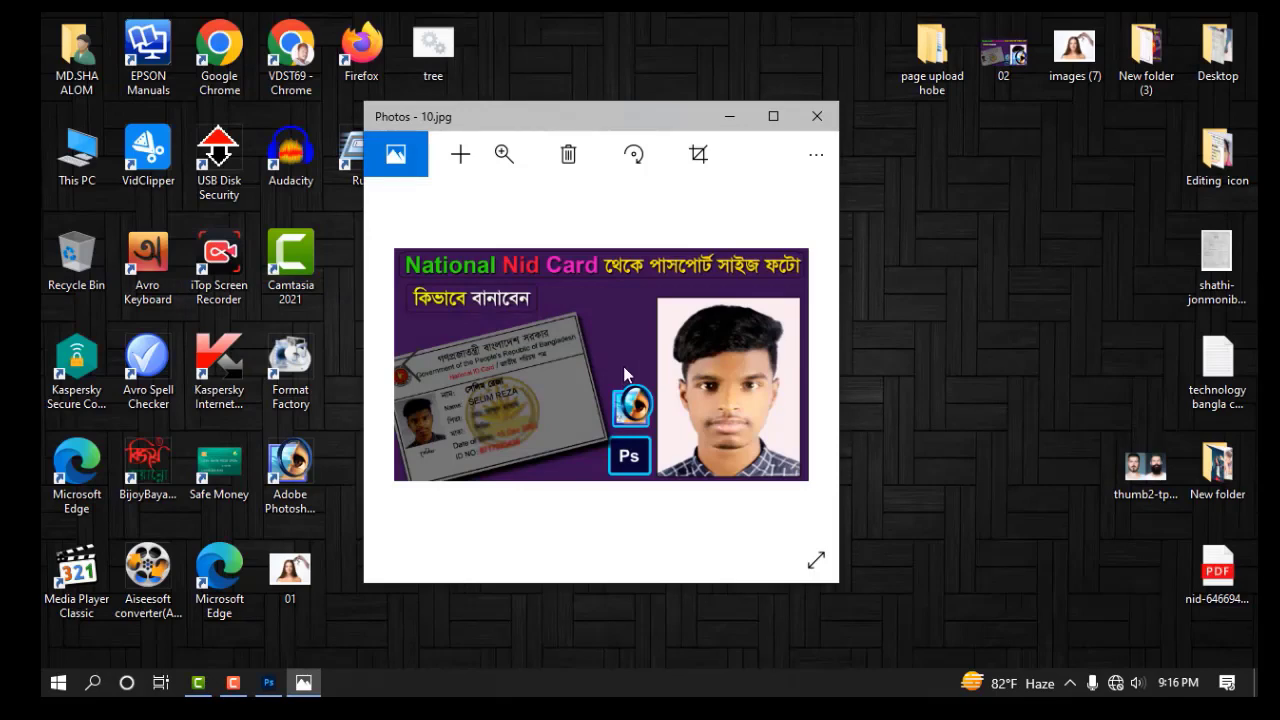
{"action": "left_click", "coordinate": [815, 117]}
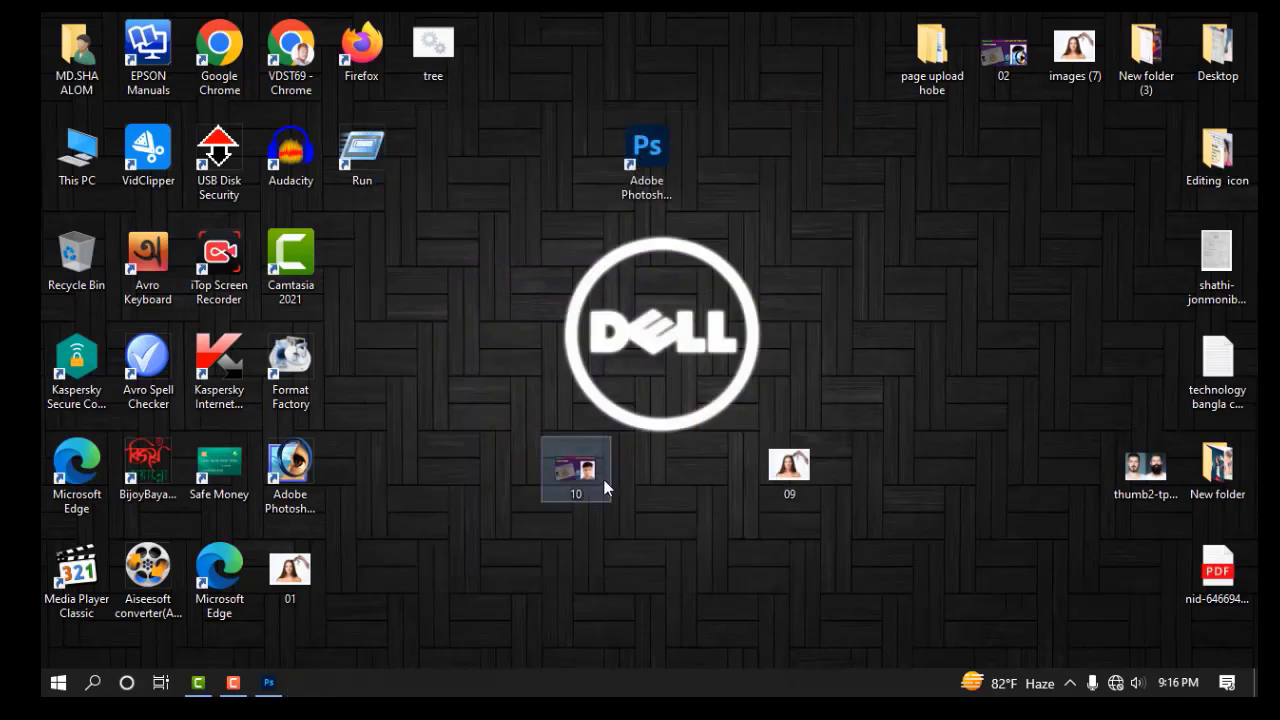
{"action": "left_click_drag", "start_coordinate": [568, 480], "coordinate": [170, 82]}
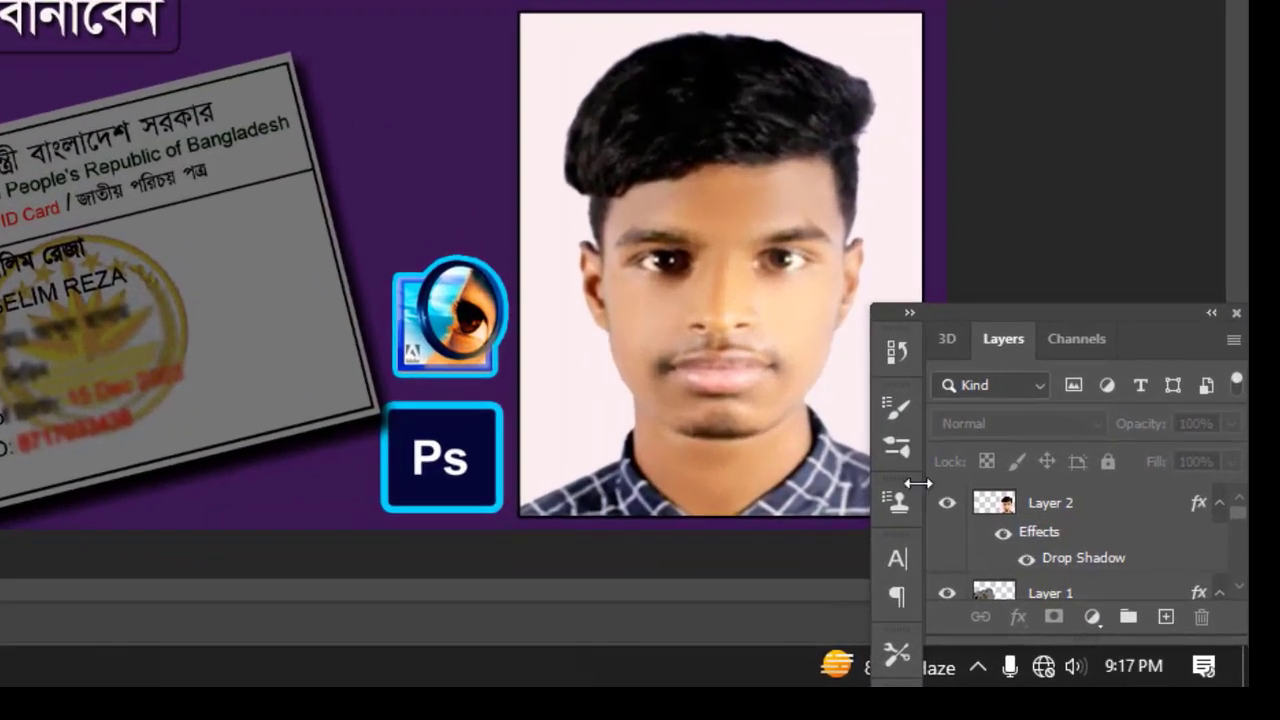
Step: Switch to the flat image 10.jpg and try to move its Background layer, cancelling the conversion to a normal layer
{"action": "mouse_move", "coordinate": [1237, 515]}
{"action": "left_mouse_down"}
{"action": "mouse_move", "coordinate": [1231, 574]}
{"action": "mouse_move", "coordinate": [1237, 526]}
{"action": "left_mouse_up"}
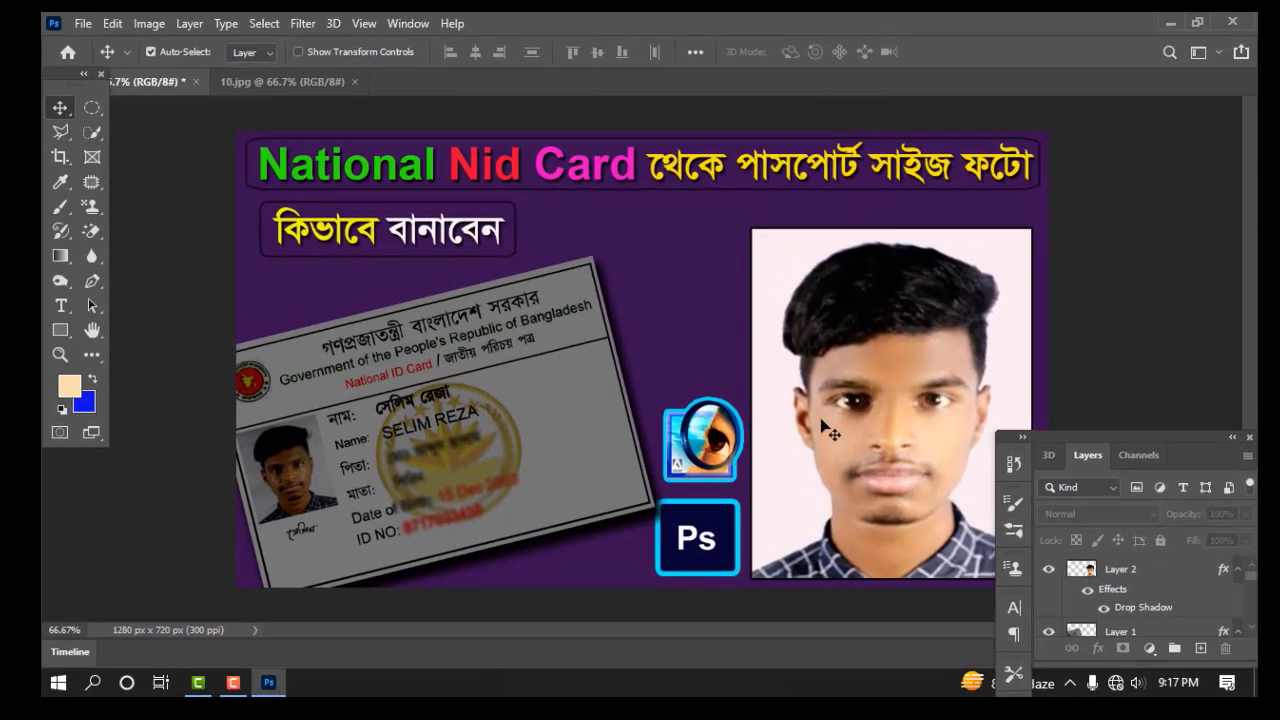
{"action": "left_click", "coordinate": [223, 42]}
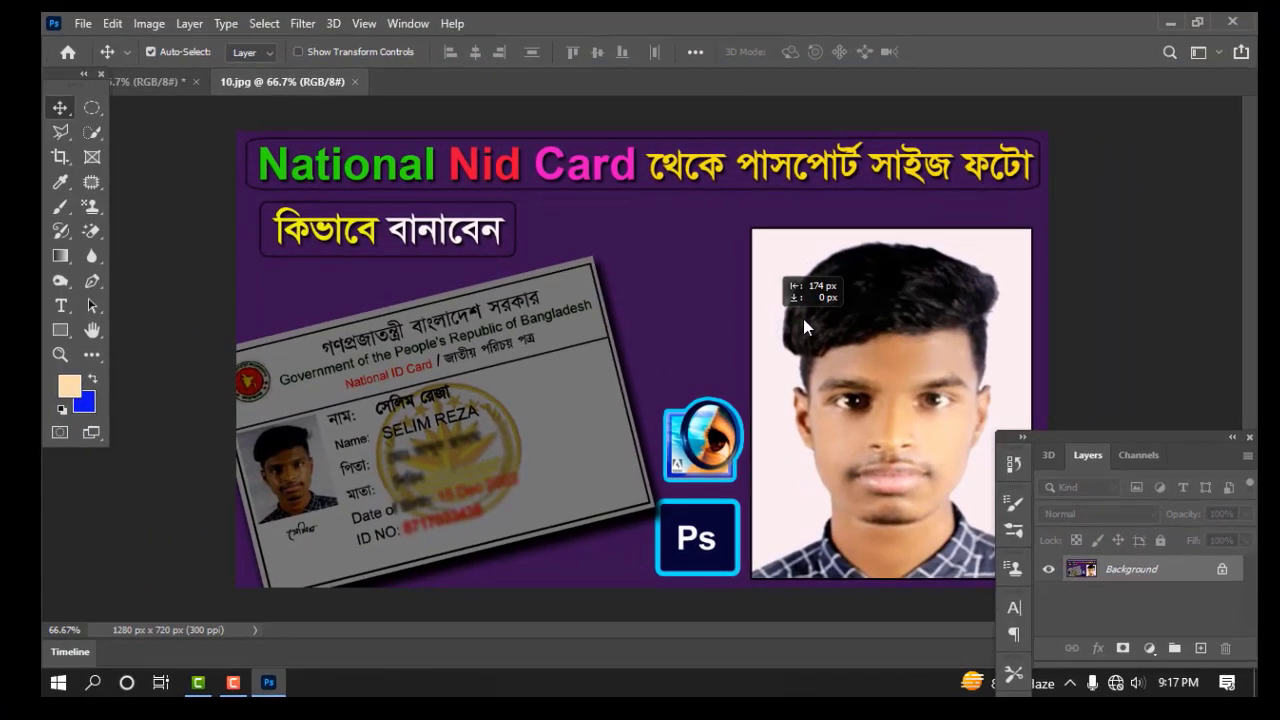
{"action": "left_click", "coordinate": [594, 143]}
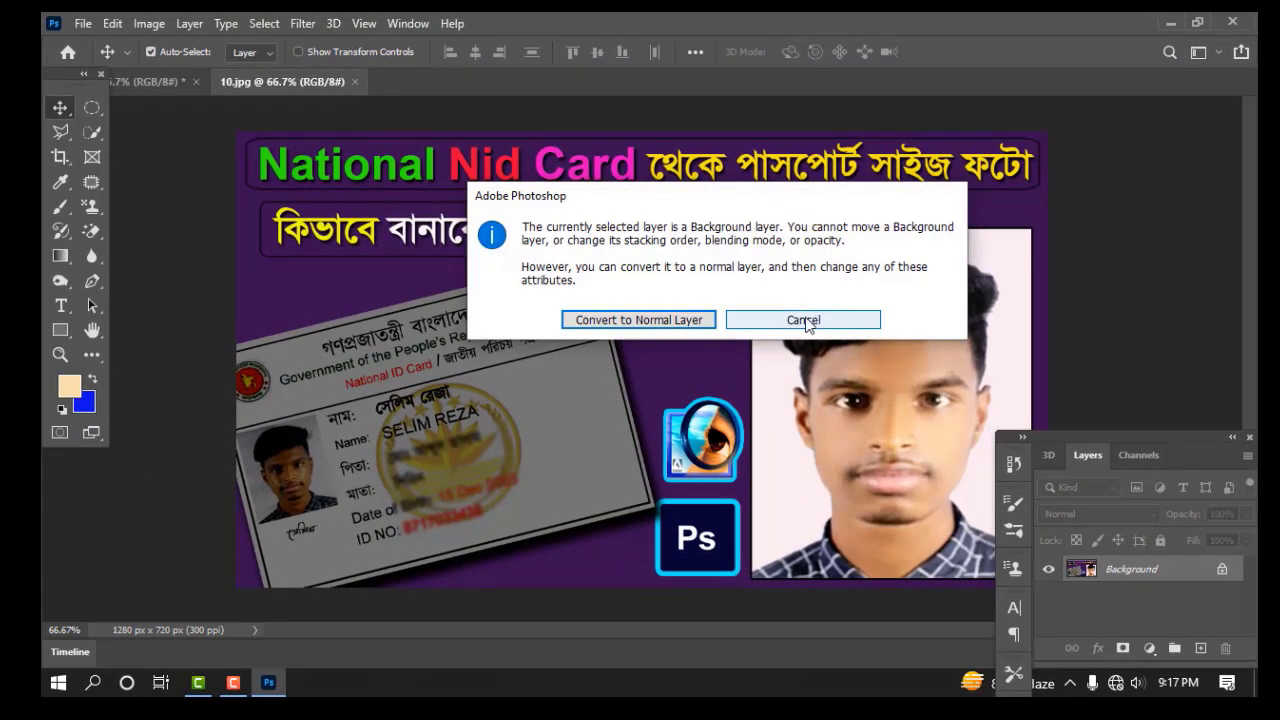
{"action": "left_click", "coordinate": [793, 330]}
{"action": "left_click", "coordinate": [831, 299]}
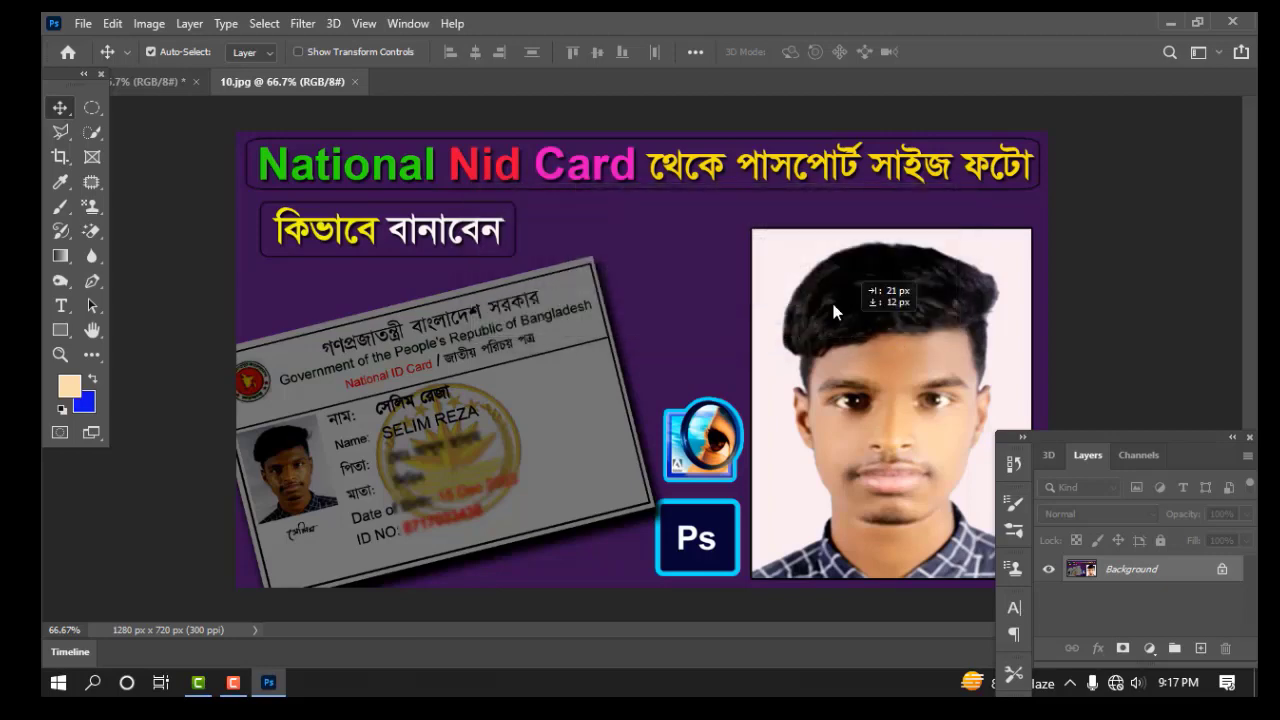
{"action": "left_click", "coordinate": [869, 326]}
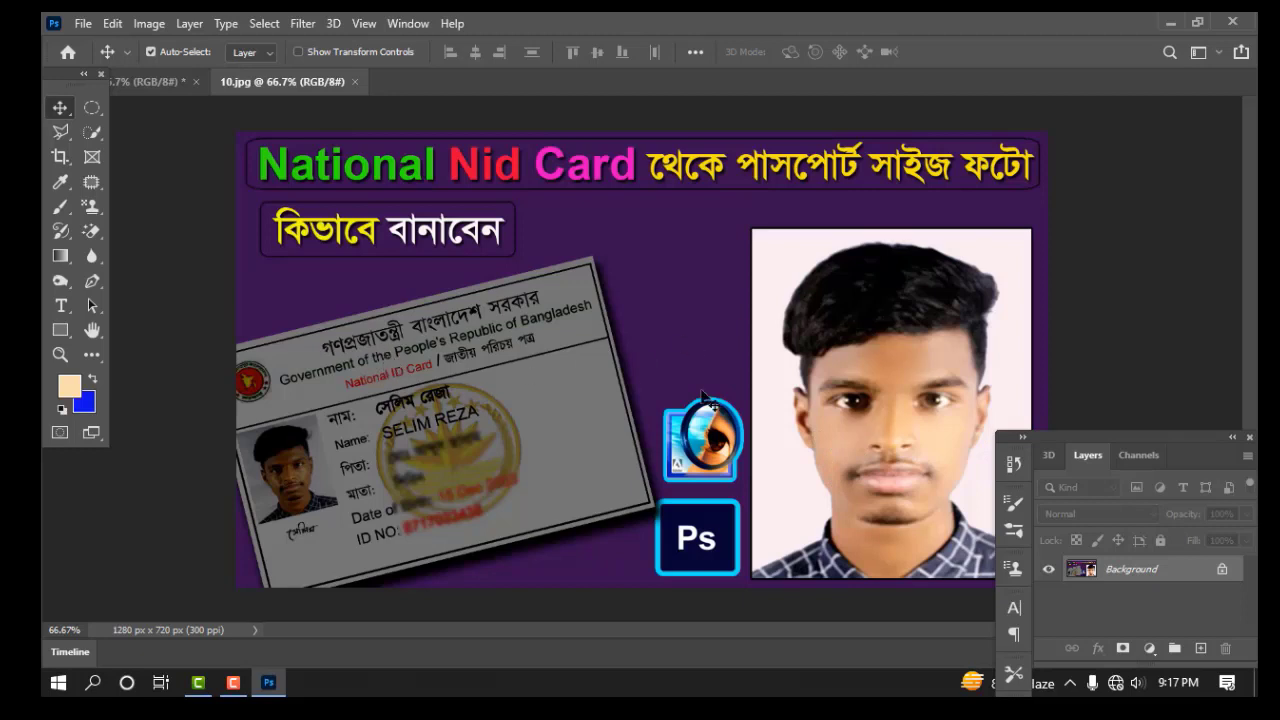
Step: Close 10.jpg and the layered design 02.psd, discarding the changes to 02.psd
{"action": "left_click", "coordinate": [355, 81]}
{"action": "left_click", "coordinate": [190, 82]}
{"action": "left_click", "coordinate": [646, 276]}
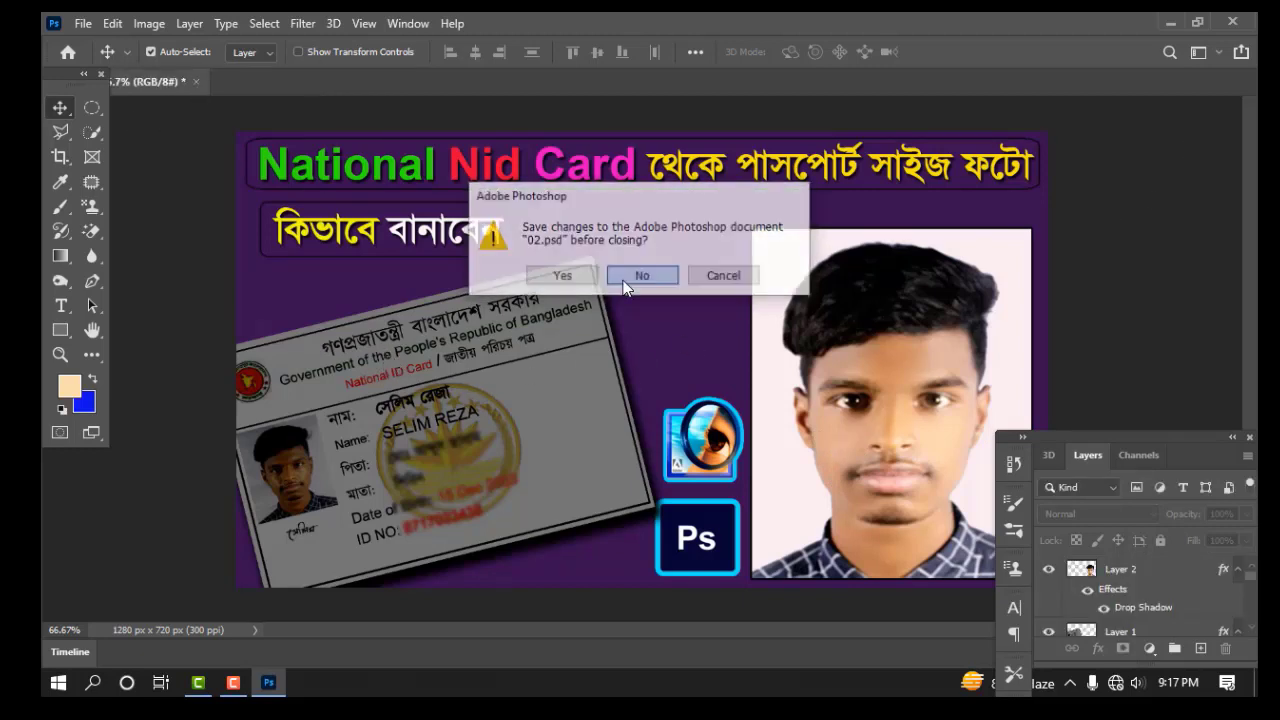
Step: Open the woman's photo 01.jpg from the Desktop and erase its light background with the Magic Eraser tool
{"action": "key", "text": "ctrl+o"}
{"action": "double_click", "coordinate": [266, 310]}
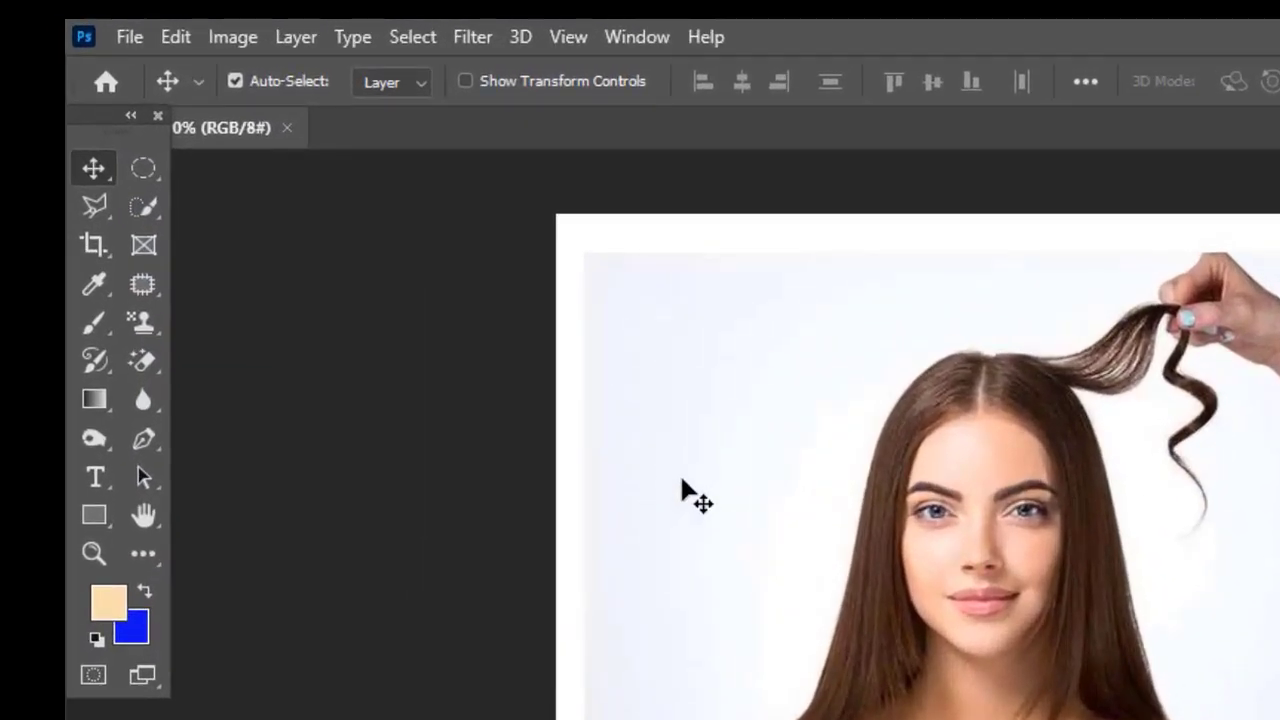
{"action": "left_click", "coordinate": [146, 364]}
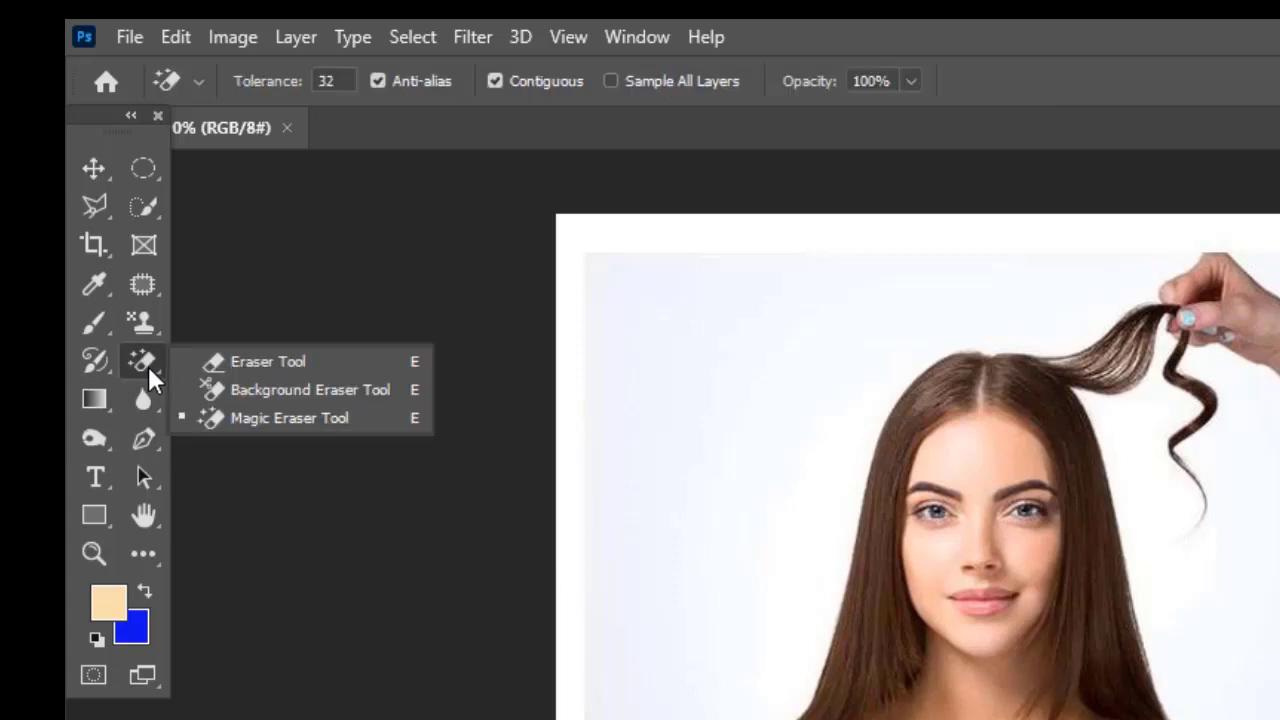
{"action": "left_click", "coordinate": [284, 417]}
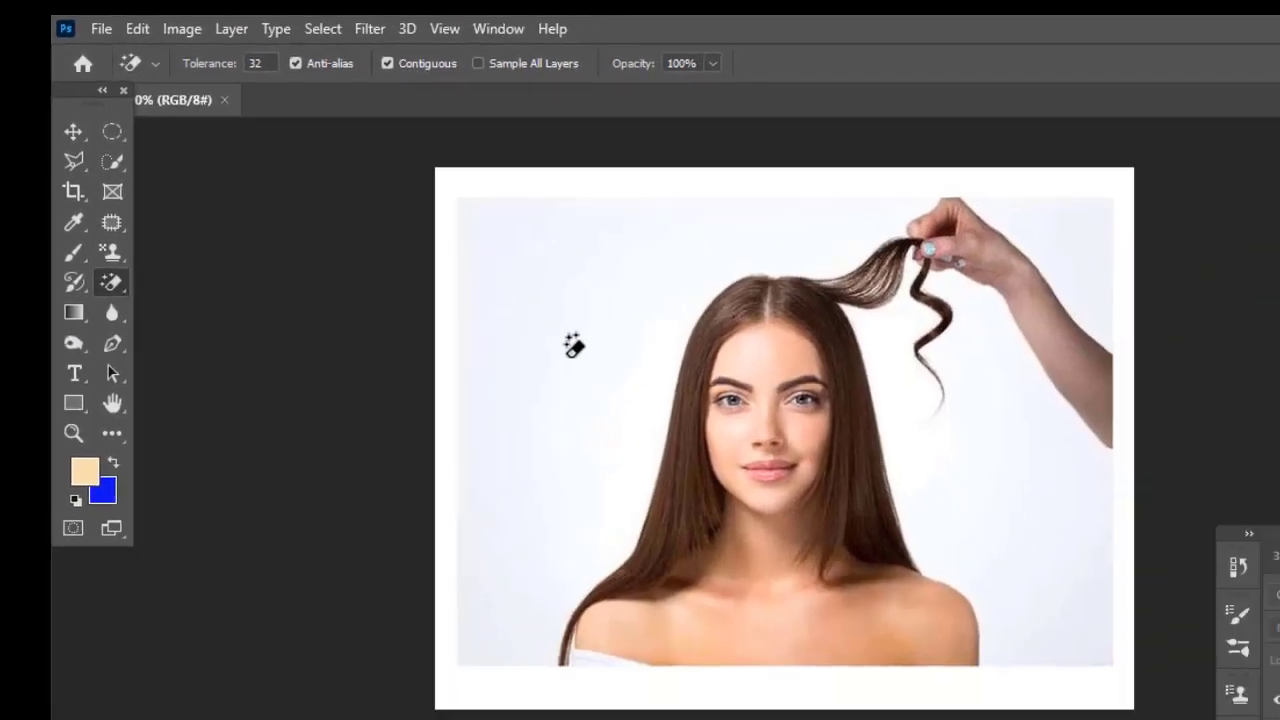
{"action": "left_click", "coordinate": [724, 468]}
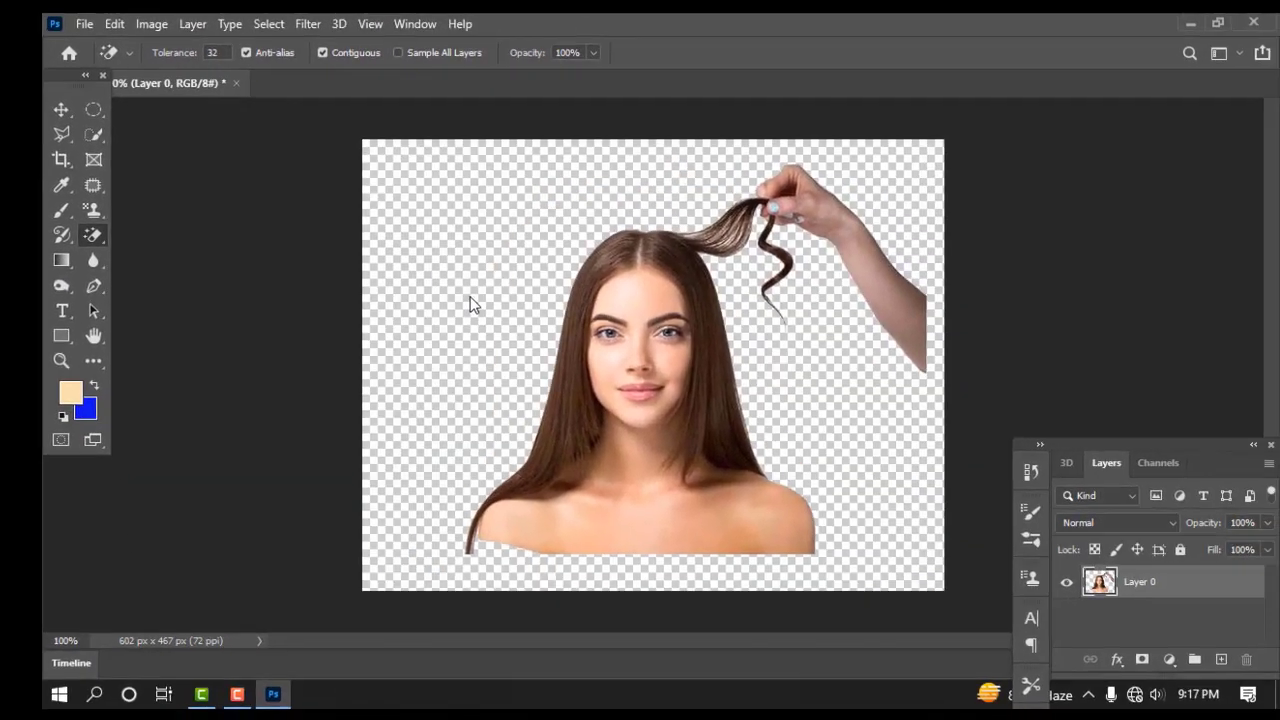
Step: Save a copy of the cutout on the computer's Desktop as a PNG named 11, using the large file size option
{"action": "left_click", "coordinate": [84, 23]}
{"action": "left_click", "coordinate": [100, 254]}
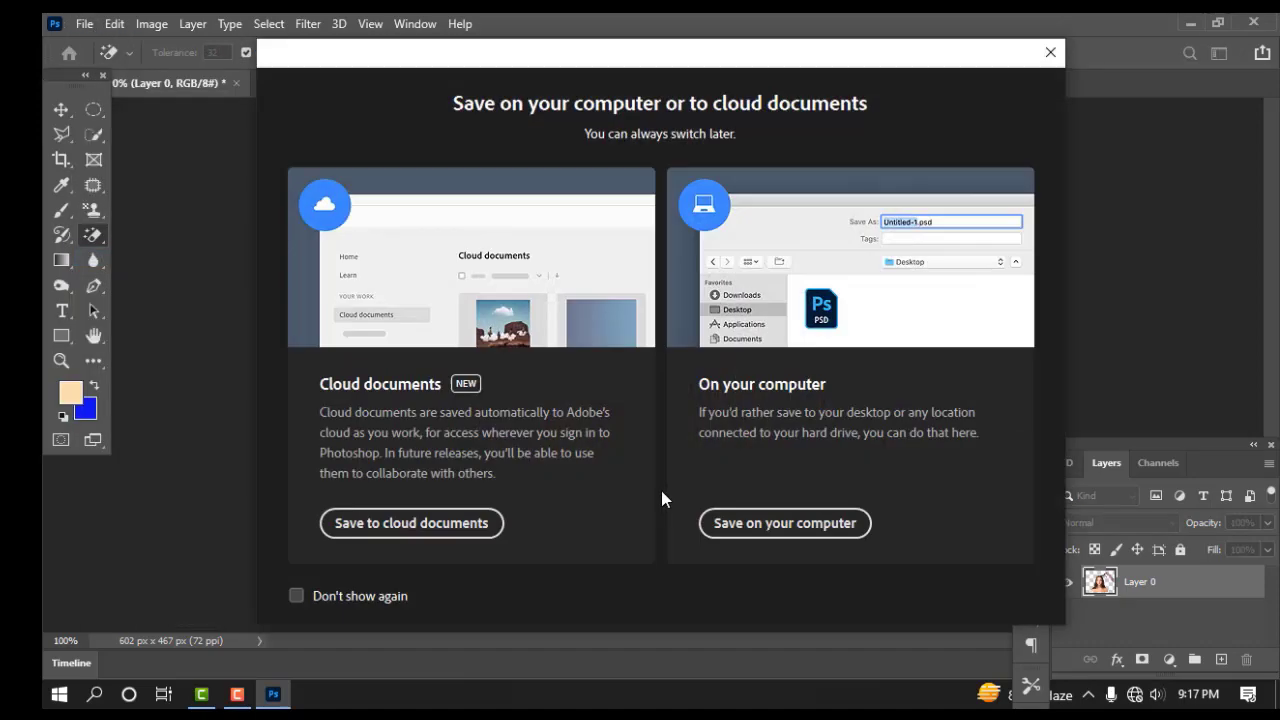
{"action": "left_click", "coordinate": [746, 524]}
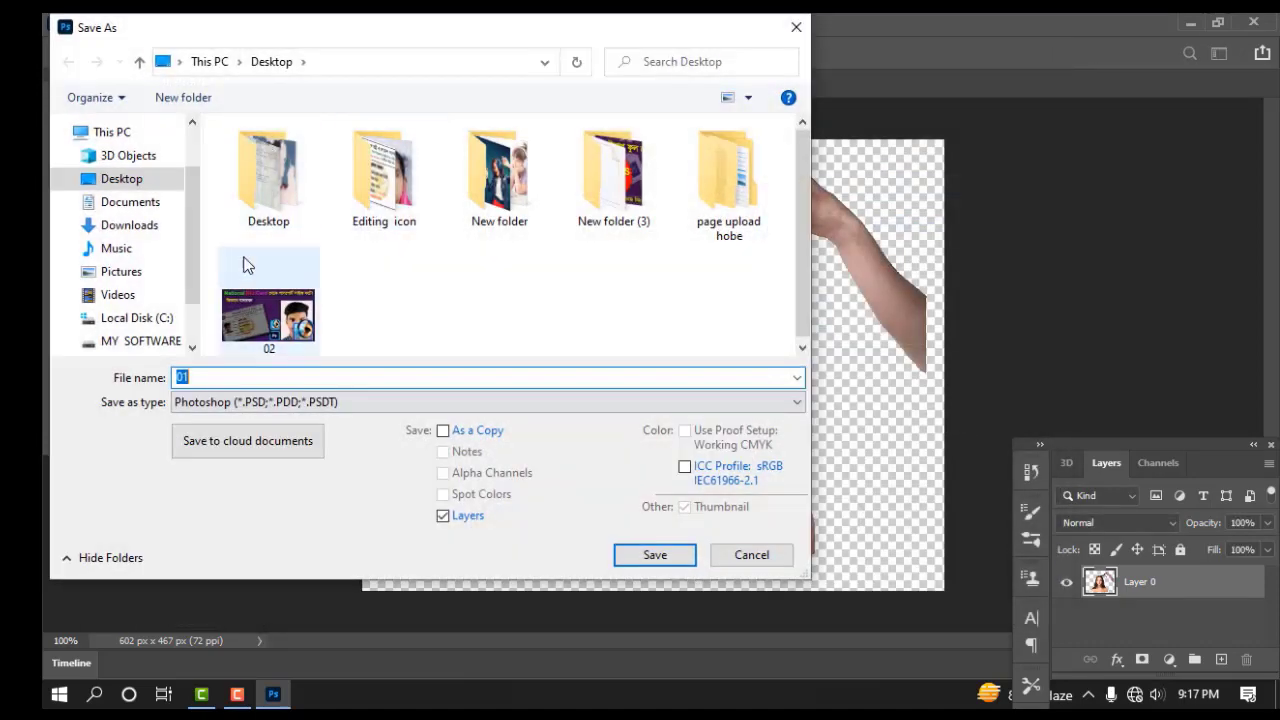
{"action": "left_click", "coordinate": [265, 402]}
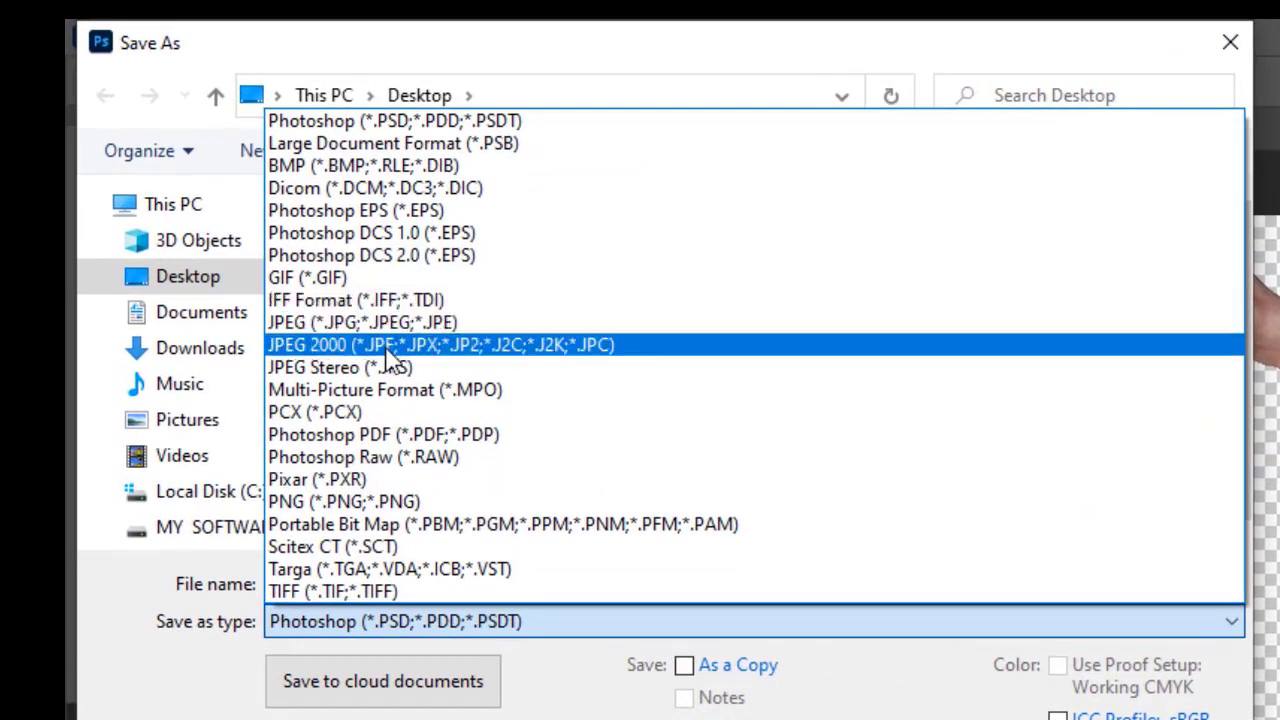
{"action": "left_click", "coordinate": [300, 505]}
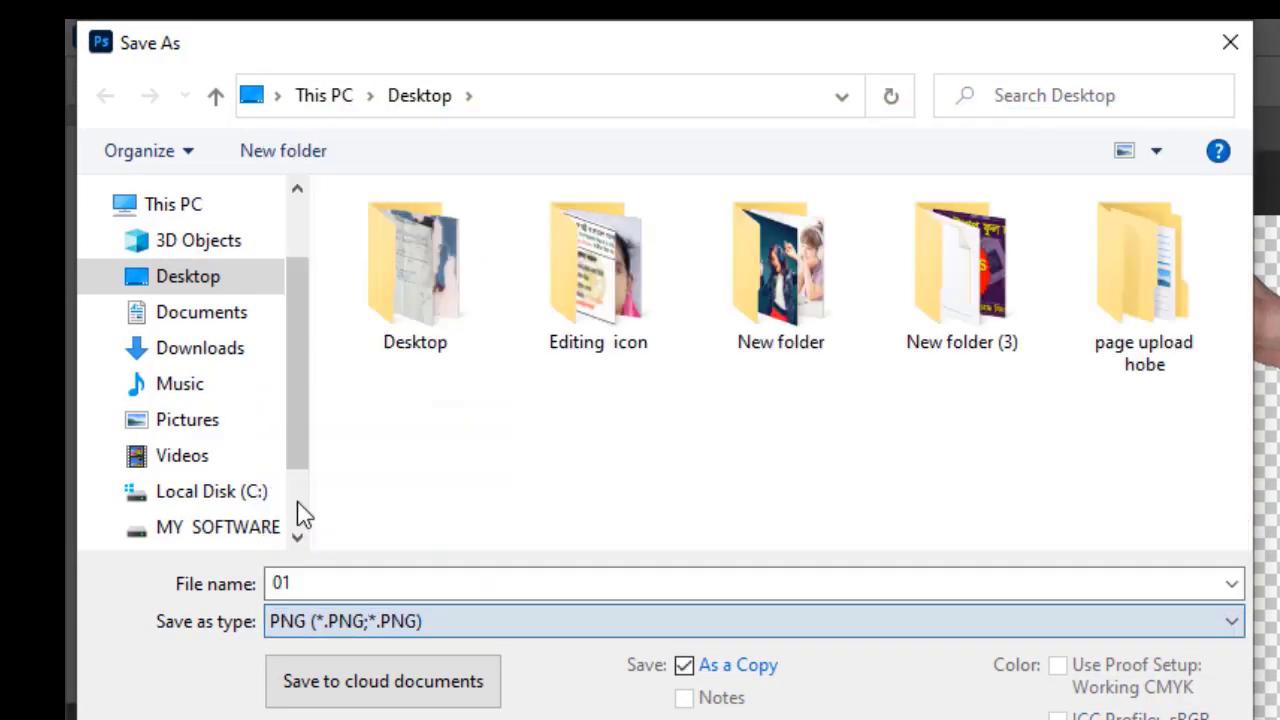
{"action": "double_click", "coordinate": [320, 585]}
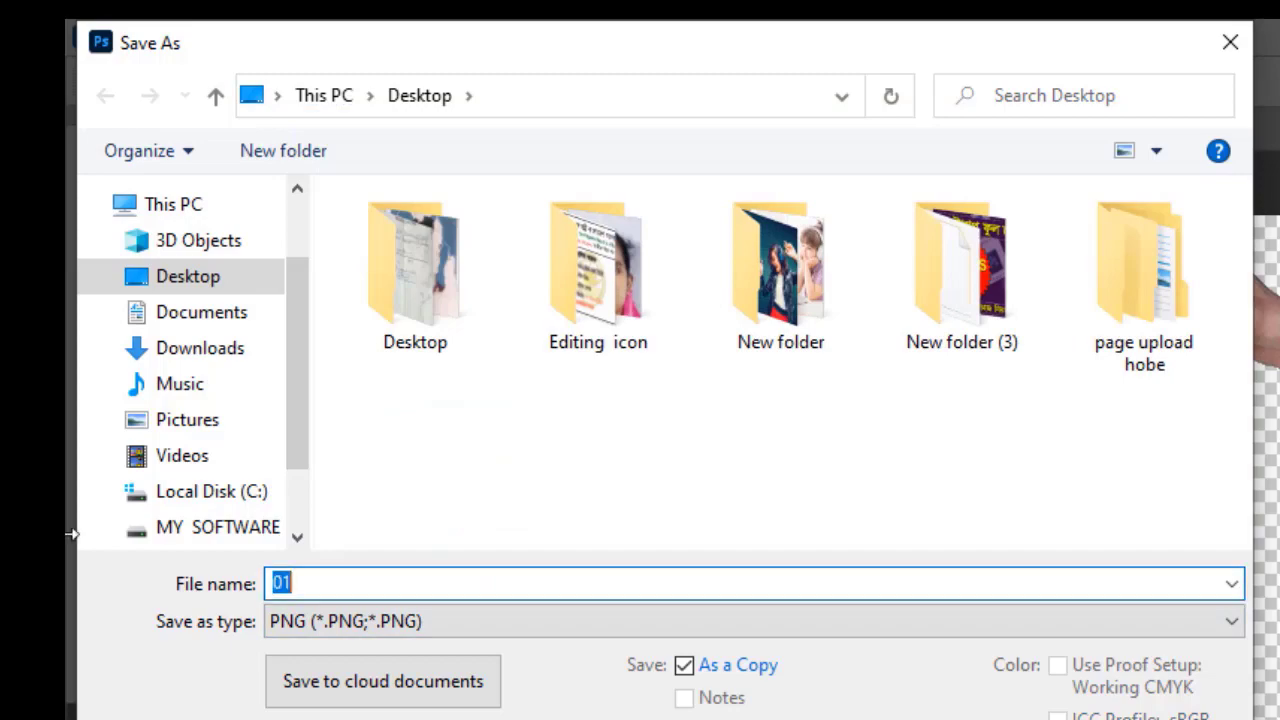
{"action": "type", "text": "11"}
{"action": "key", "text": "Return"}
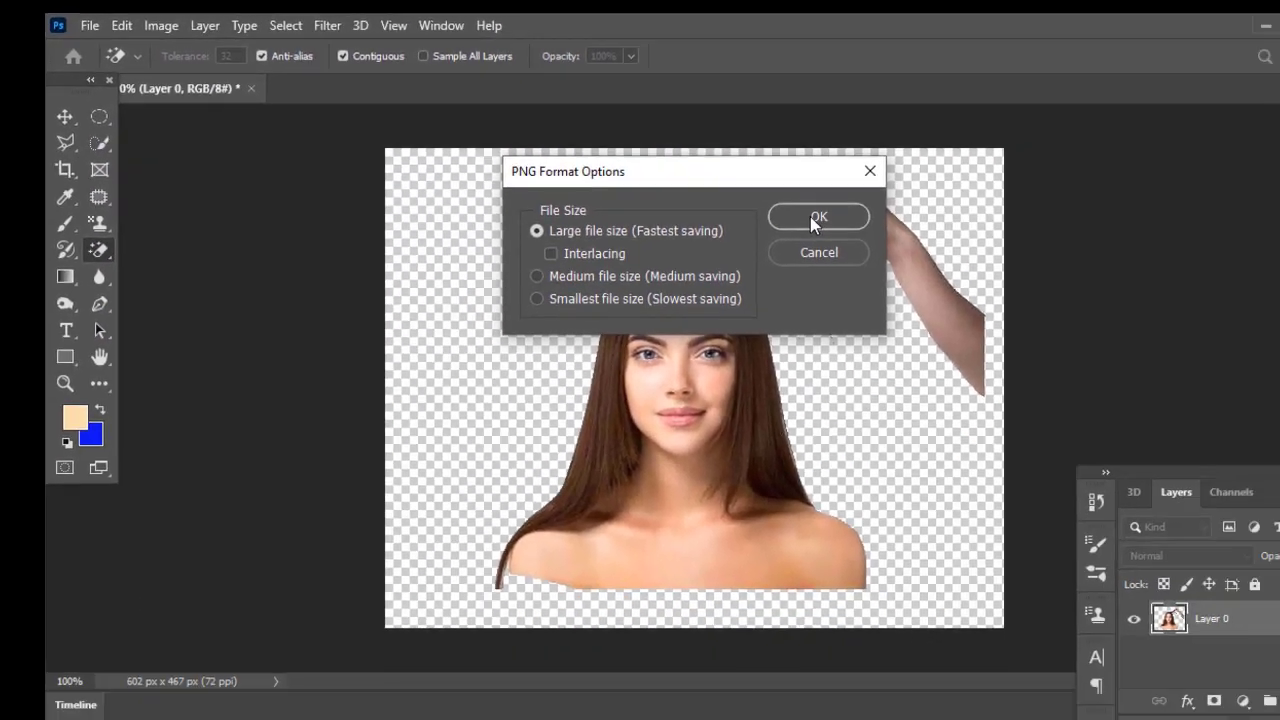
{"action": "left_click", "coordinate": [817, 217]}
Step: Switch to the Windows desktop, refresh it, move the image 11 toward the middle, preview it in Photos, and return to Photoshop
{"action": "left_click", "coordinate": [1168, 22]}
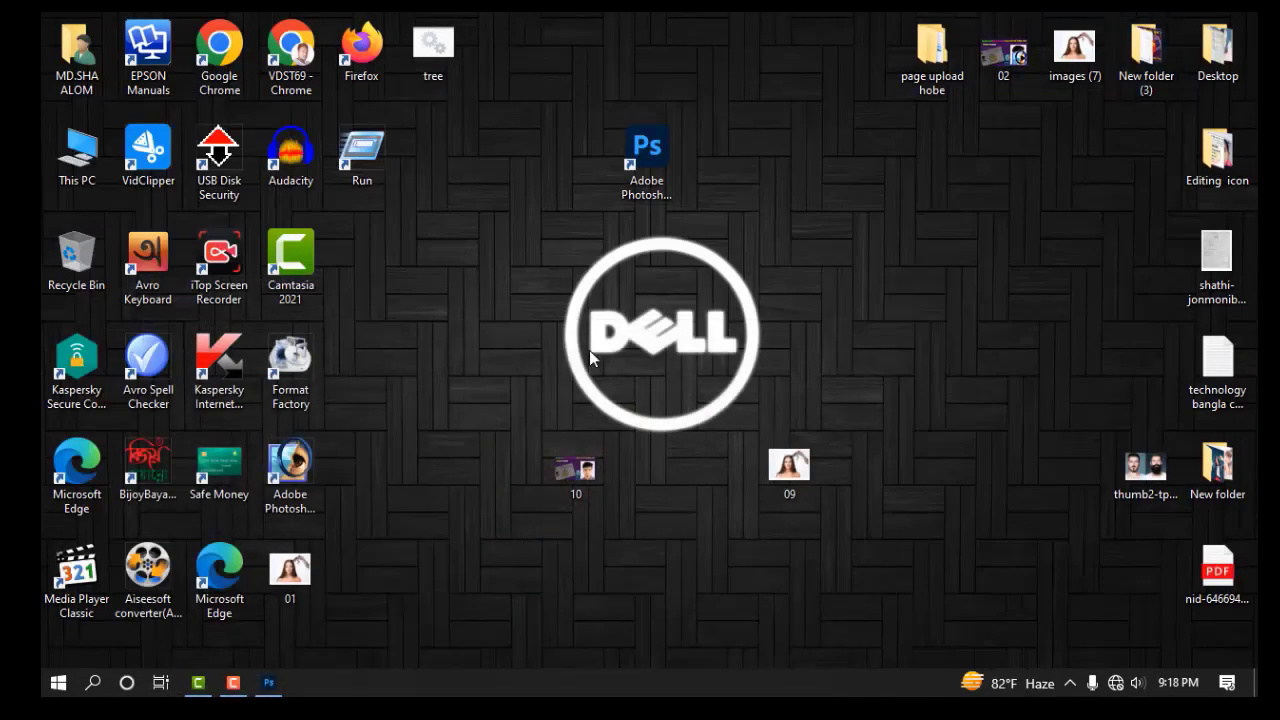
{"action": "right_click", "coordinate": [474, 283]}
{"action": "left_click", "coordinate": [527, 337]}
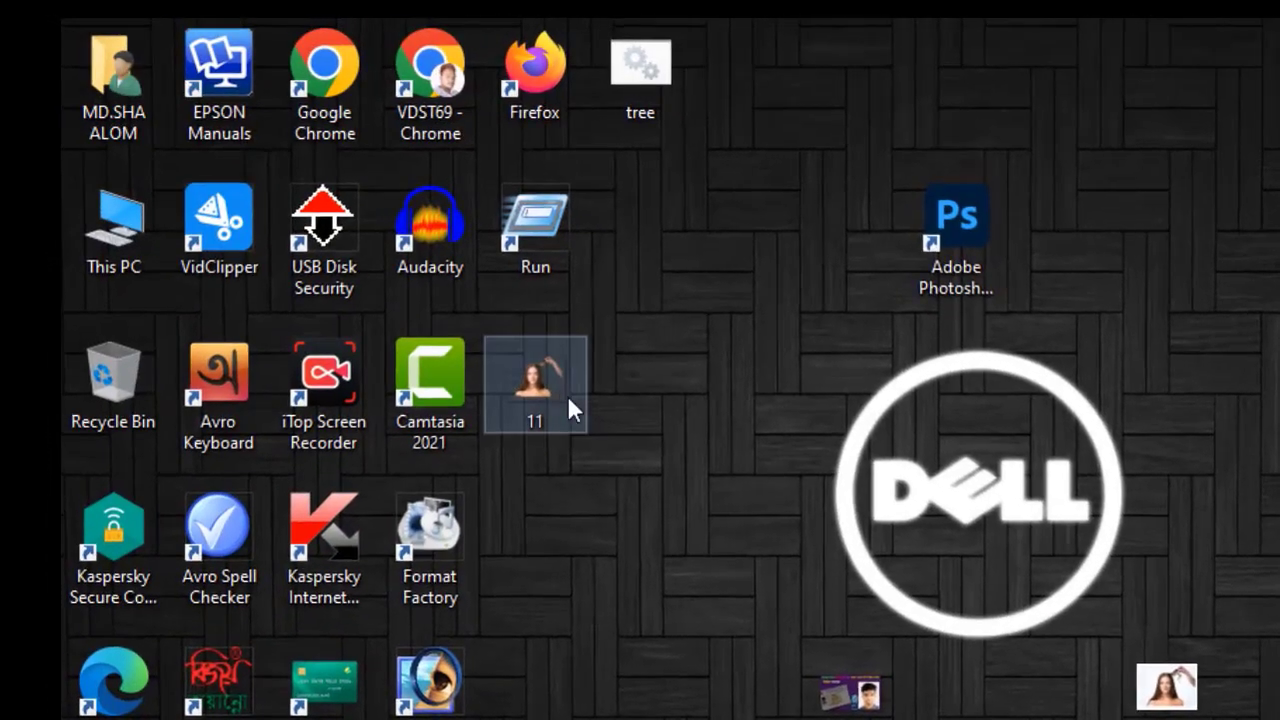
{"action": "left_click_drag", "start_coordinate": [568, 405], "coordinate": [706, 521]}
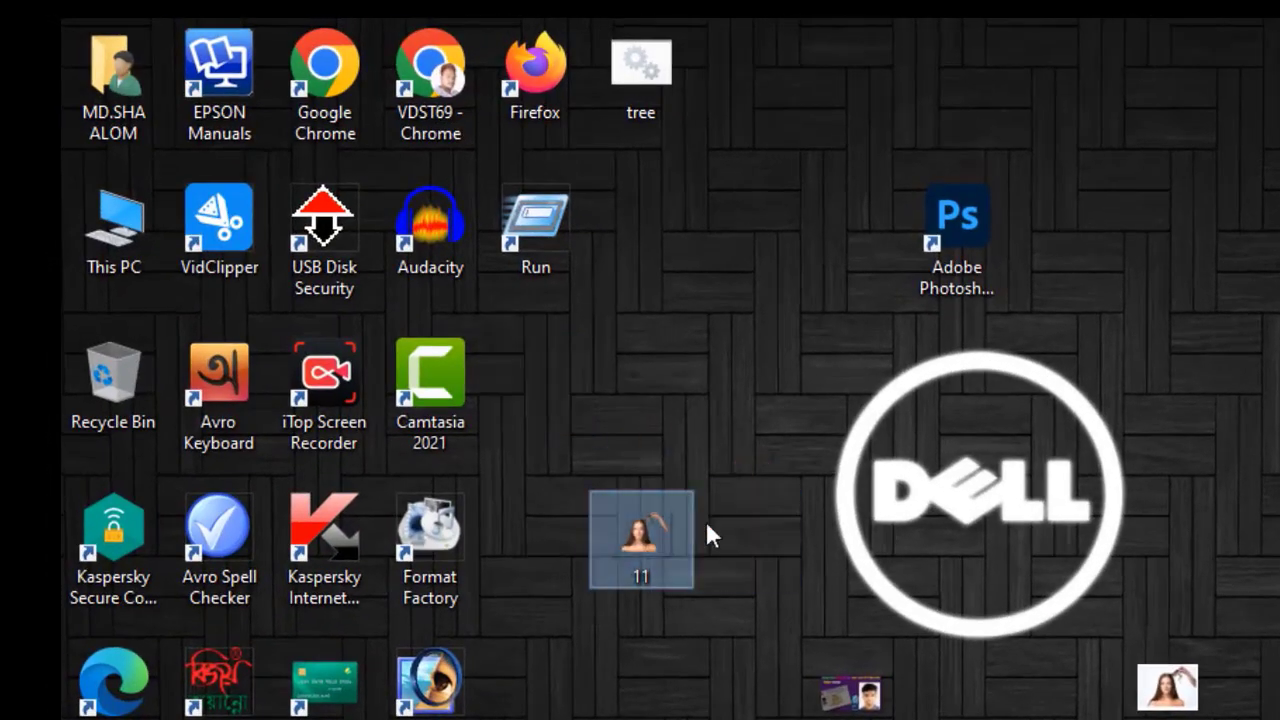
{"action": "double_click", "coordinate": [649, 527]}
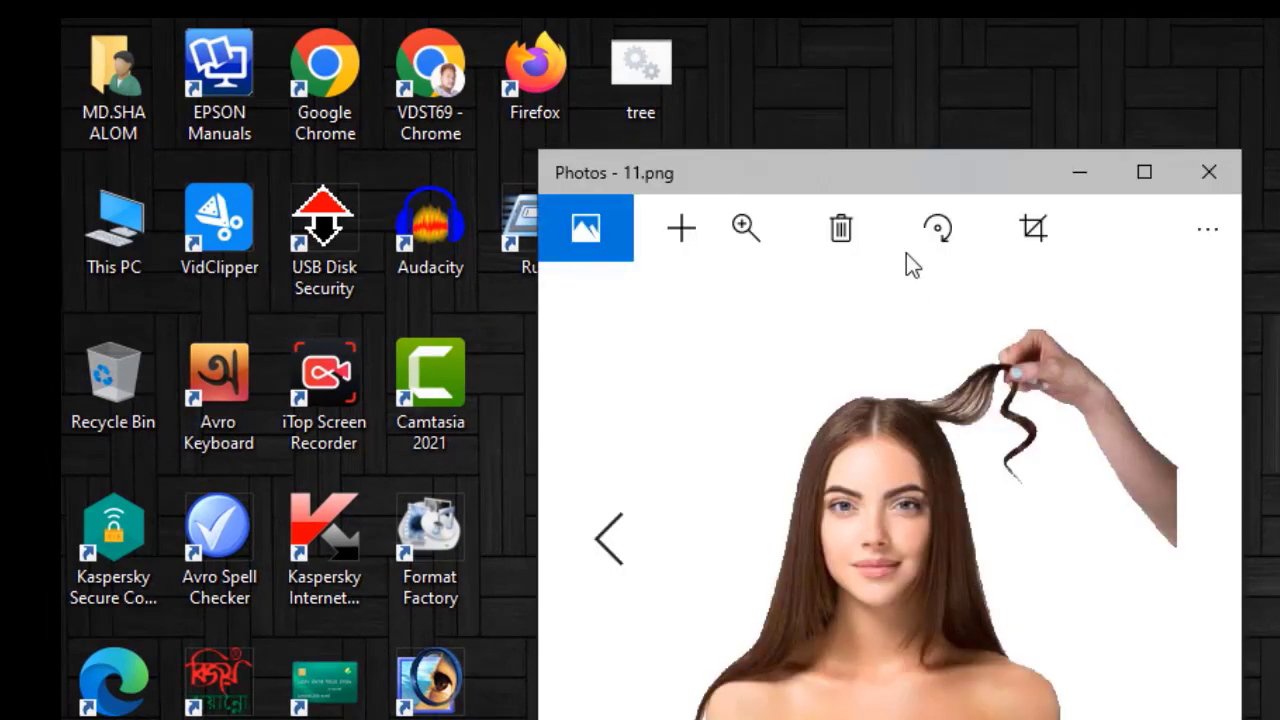
{"action": "left_click_drag", "start_coordinate": [846, 191], "coordinate": [888, 178]}
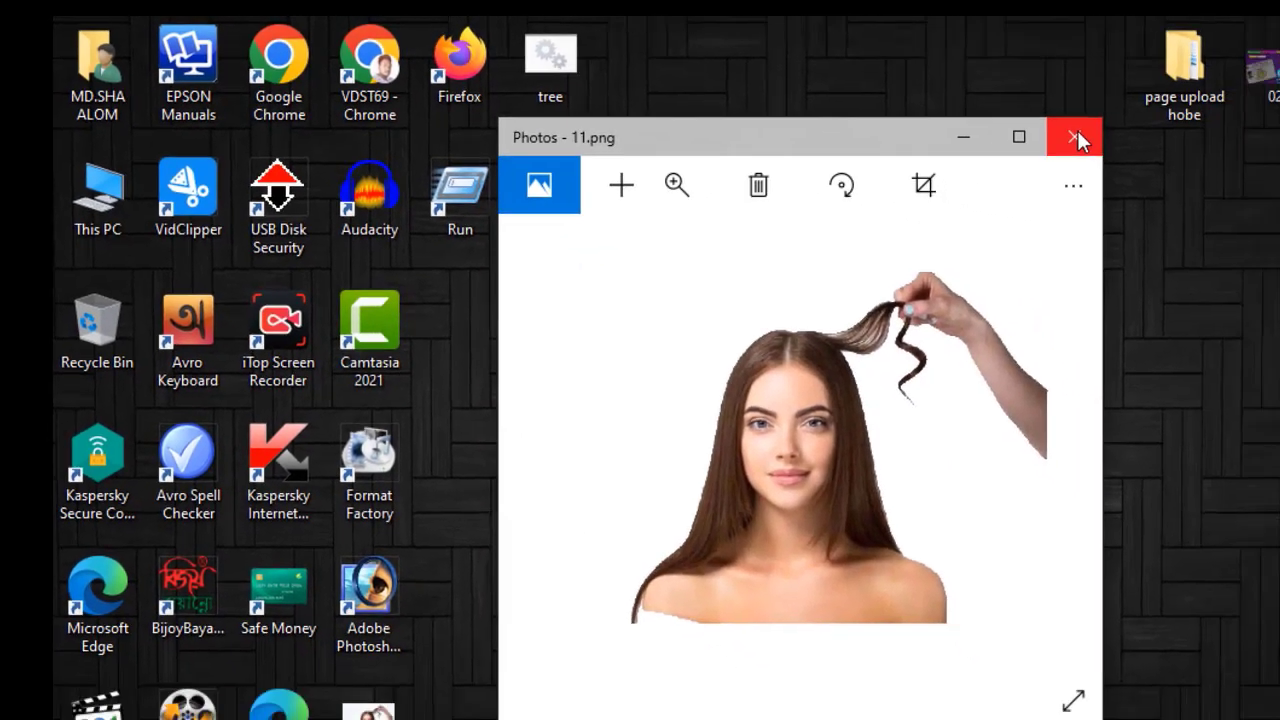
{"action": "left_click", "coordinate": [1251, 160]}
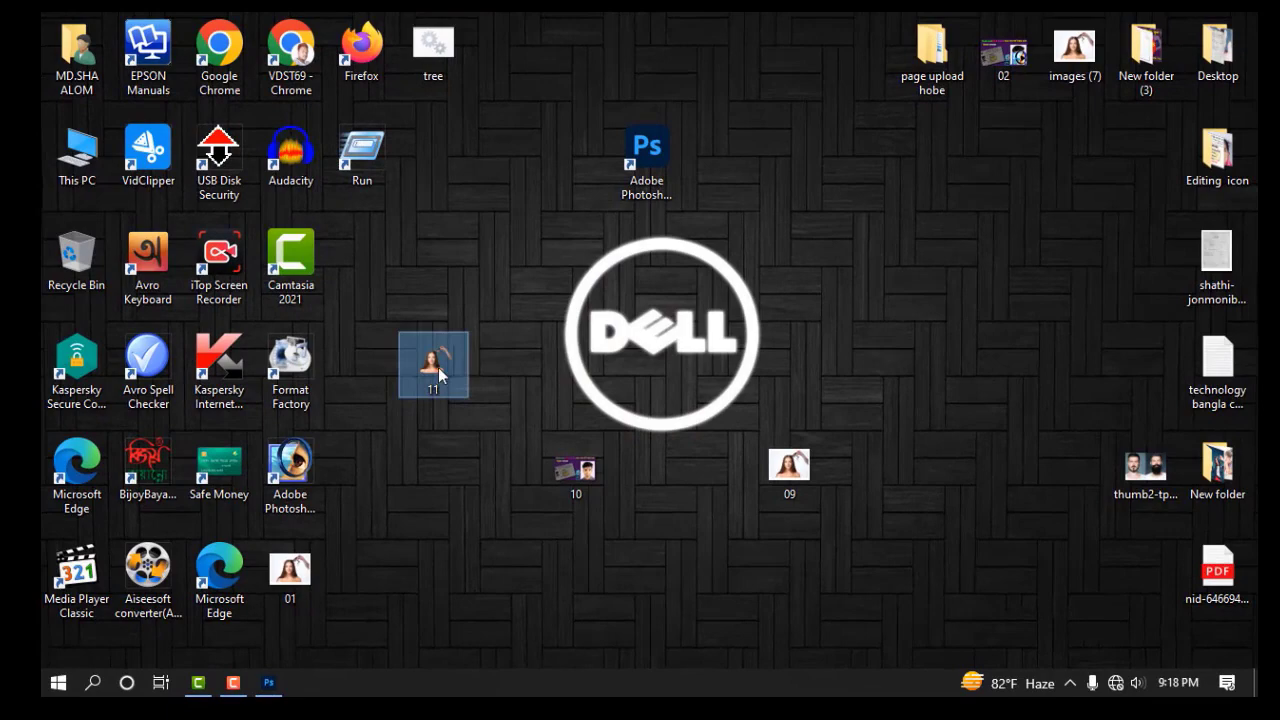
{"action": "left_click", "coordinate": [268, 682]}
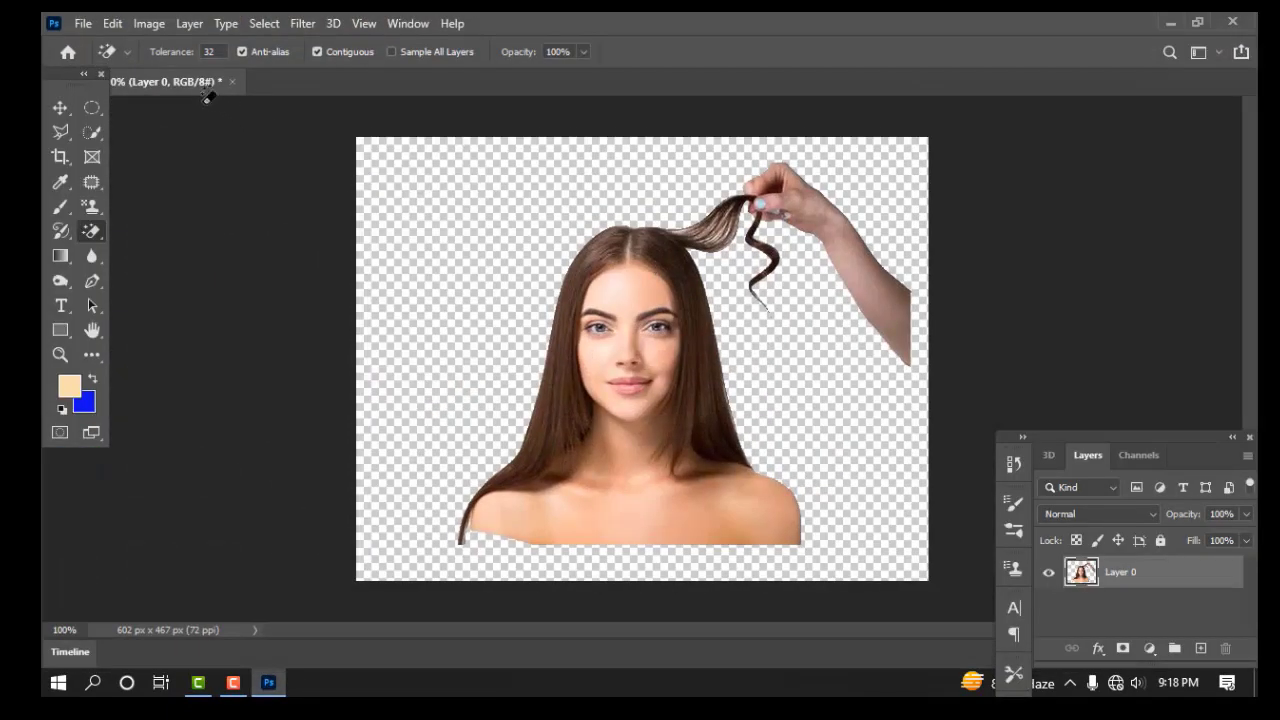
Step: Close 01.jpg without saving its changes and open the transparent image 11 from the Desktop
{"action": "left_click", "coordinate": [231, 82]}
{"action": "left_click", "coordinate": [654, 277]}
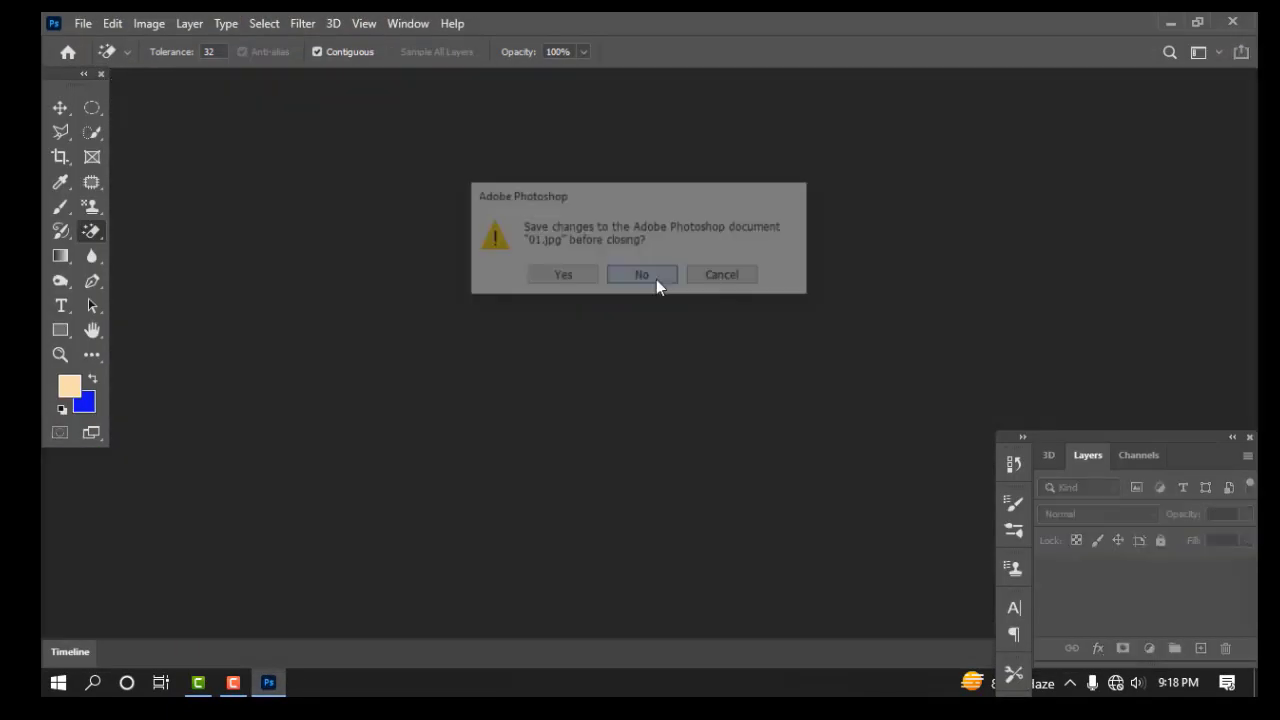
{"action": "double_click", "coordinate": [385, 241]}
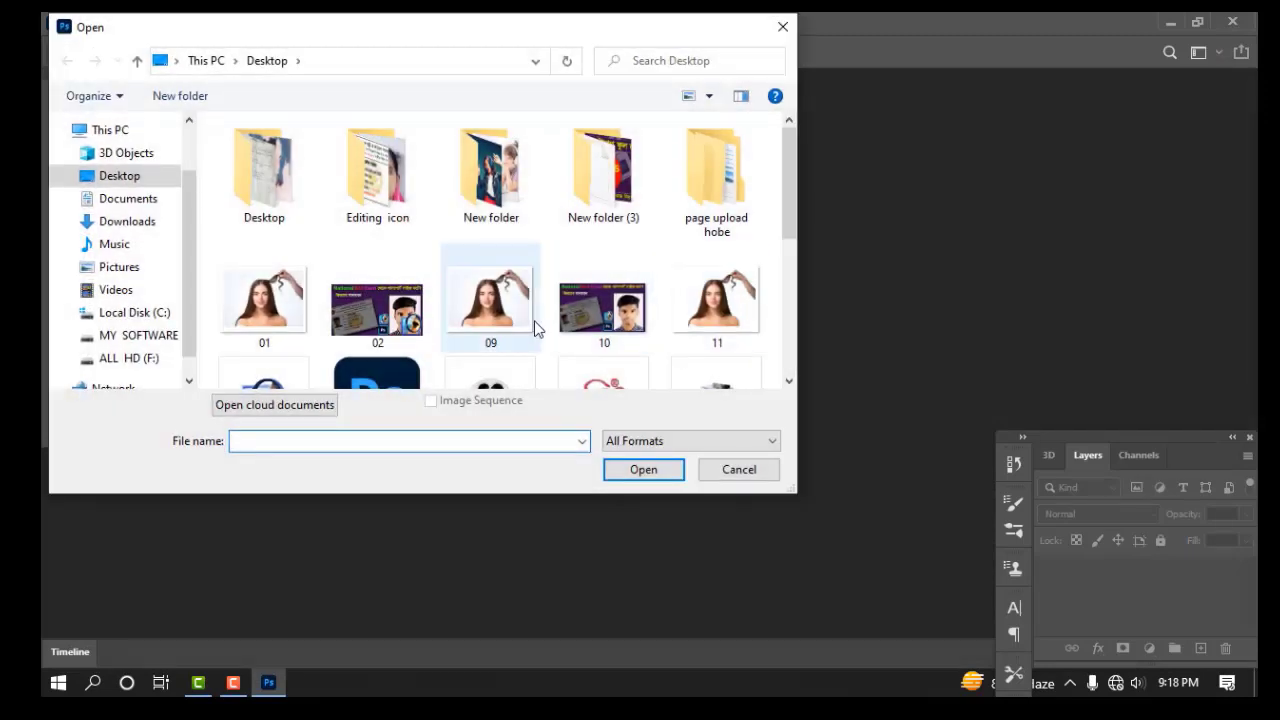
{"action": "double_click", "coordinate": [705, 312]}
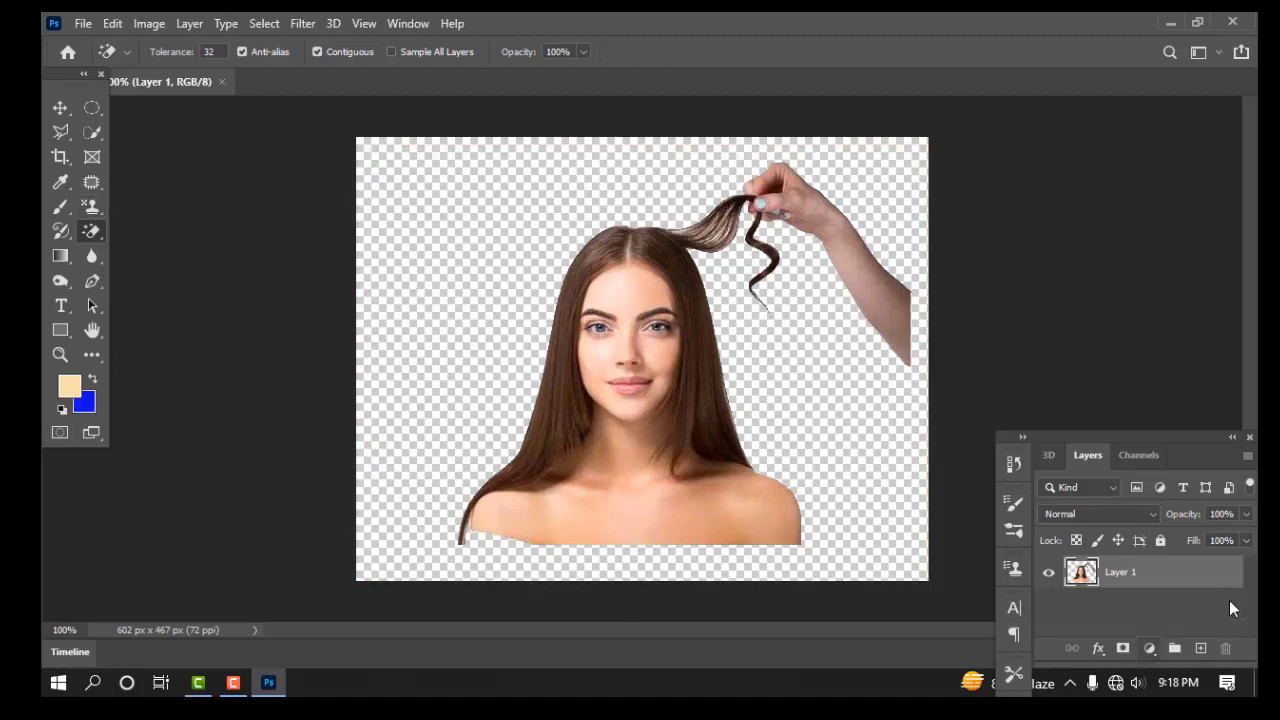
Step: Add a new layer filled with the blue background color beneath the woman's cutout, and close 11.png without saving
{"action": "left_click", "coordinate": [1201, 648]}
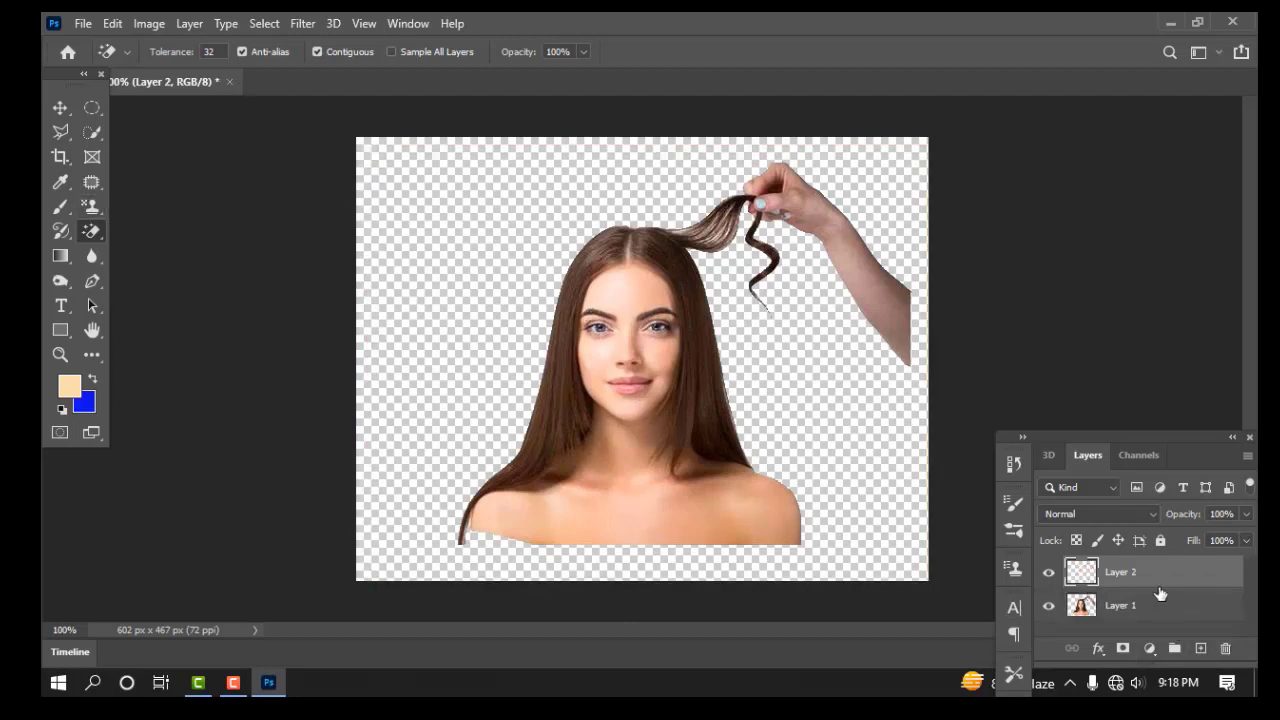
{"action": "key", "text": "ctrl+BackSpace"}
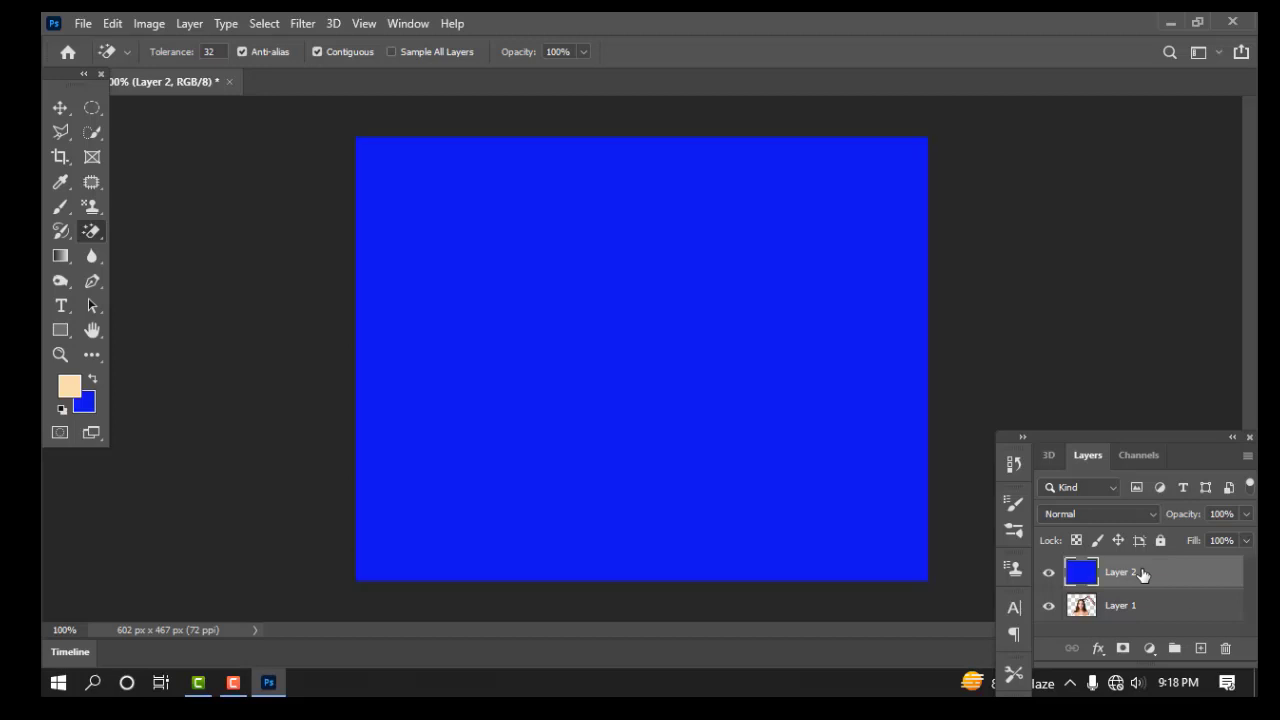
{"action": "left_click", "coordinate": [1128, 608]}
{"action": "left_click_drag", "start_coordinate": [1128, 608], "coordinate": [1116, 555]}
{"action": "key", "text": "ctrl+w"}
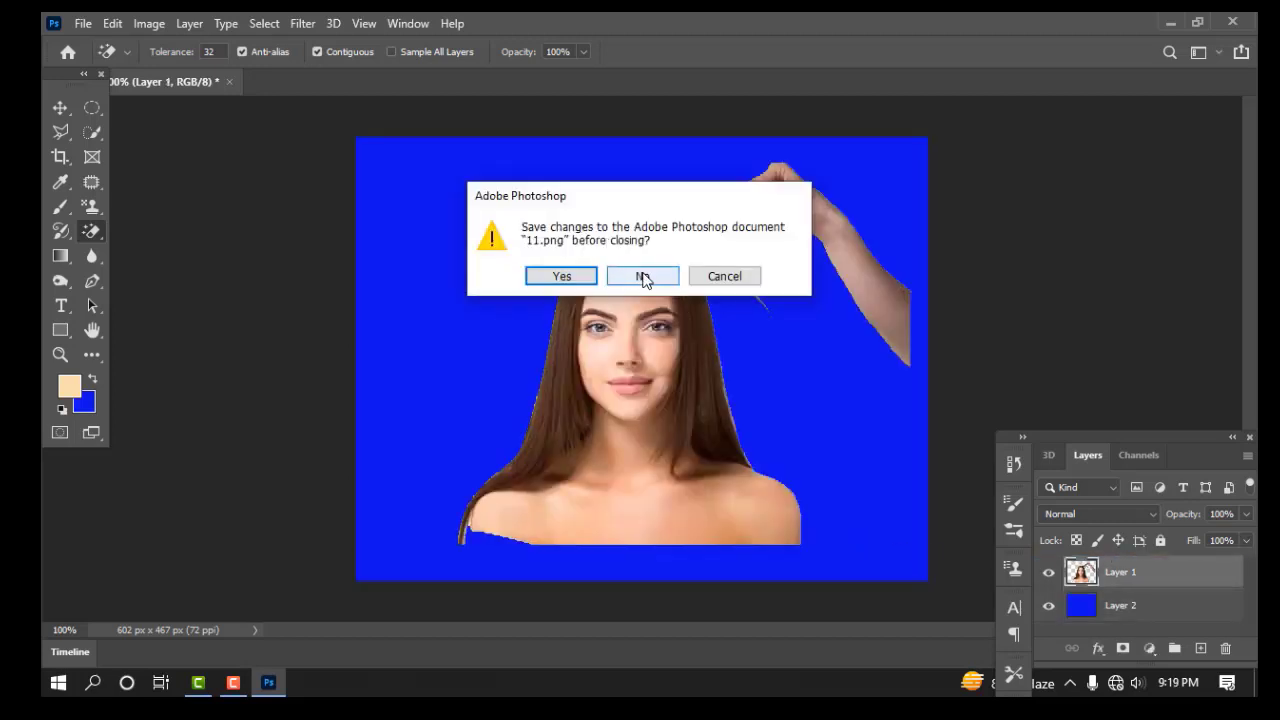
{"action": "left_click", "coordinate": [643, 277]}
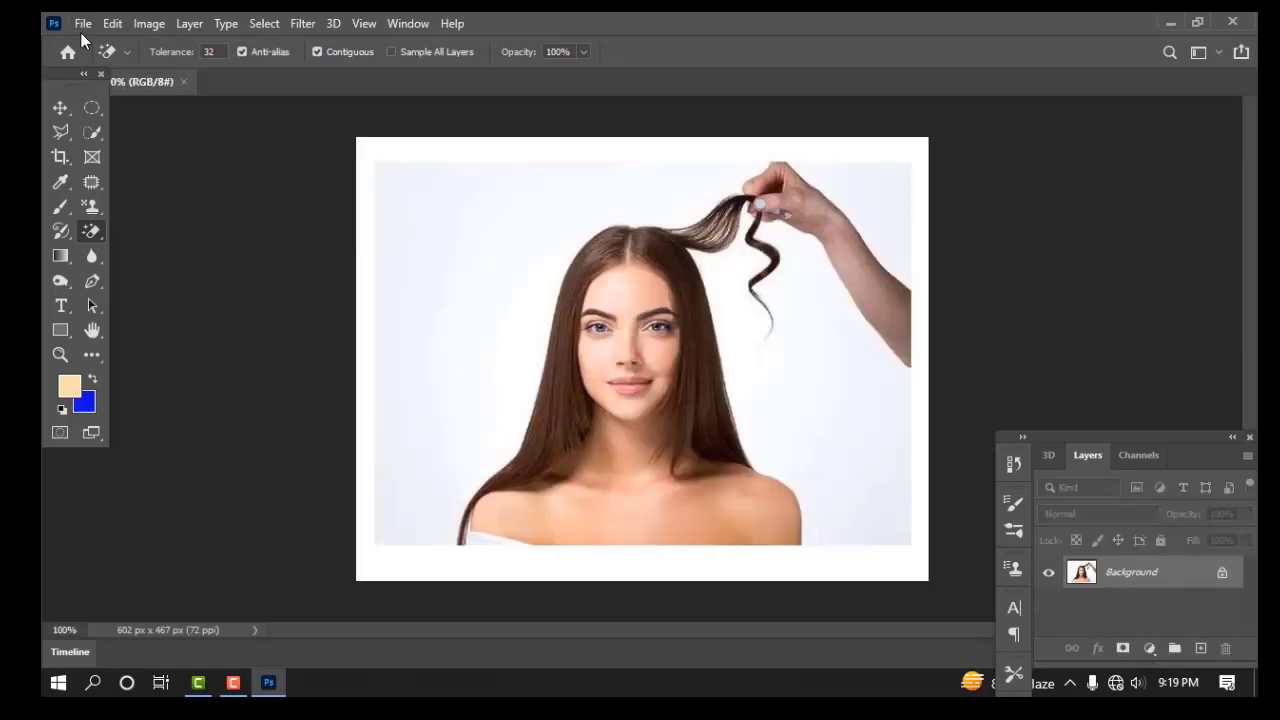
Step: Open the print settings for the woman's photo and choose Microsoft XPS Document Writer as the printer
{"action": "left_click", "coordinate": [82, 23]}
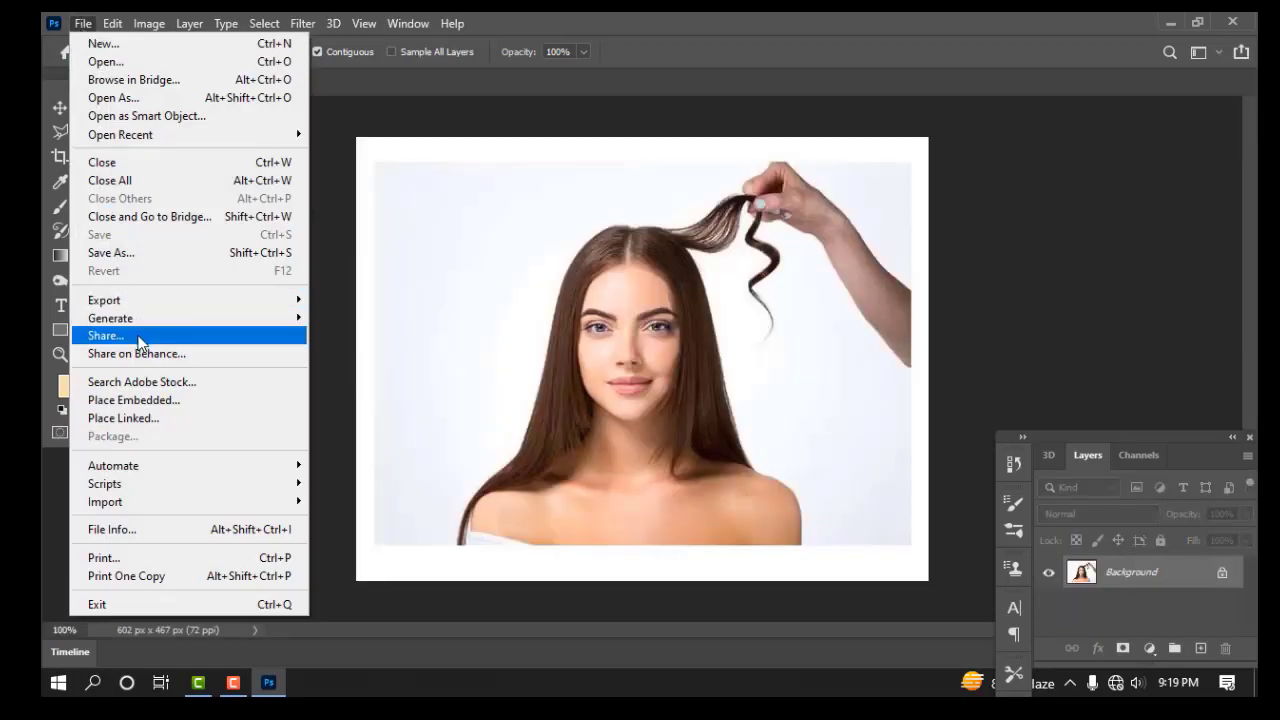
{"action": "mouse_move", "coordinate": [141, 319]}
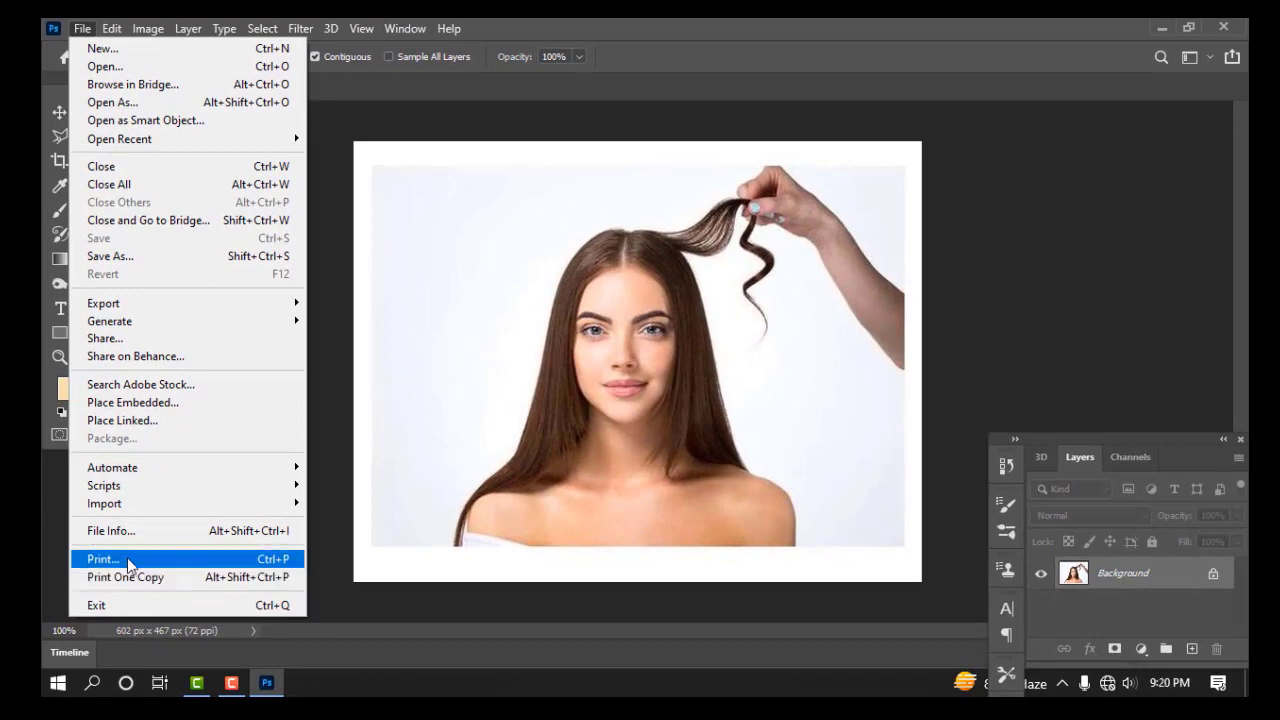
{"action": "left_click", "coordinate": [128, 562]}
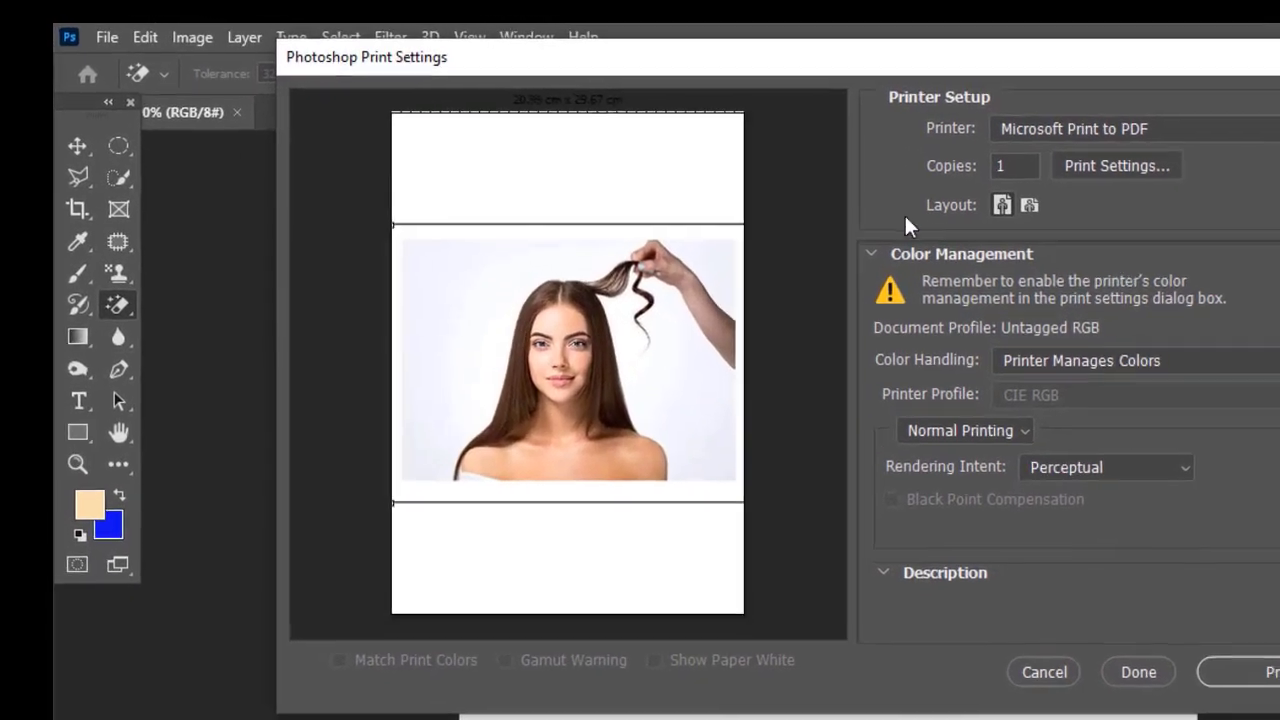
{"action": "left_click", "coordinate": [1162, 130]}
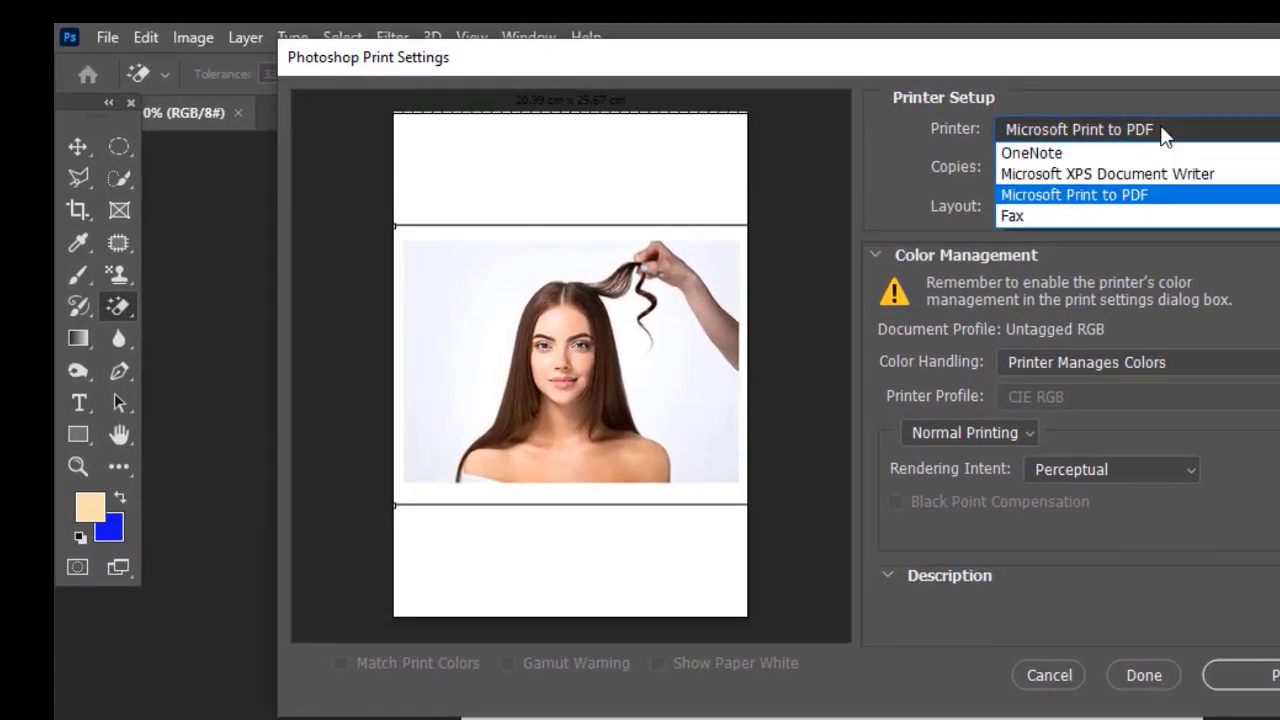
{"action": "left_click", "coordinate": [1066, 176]}
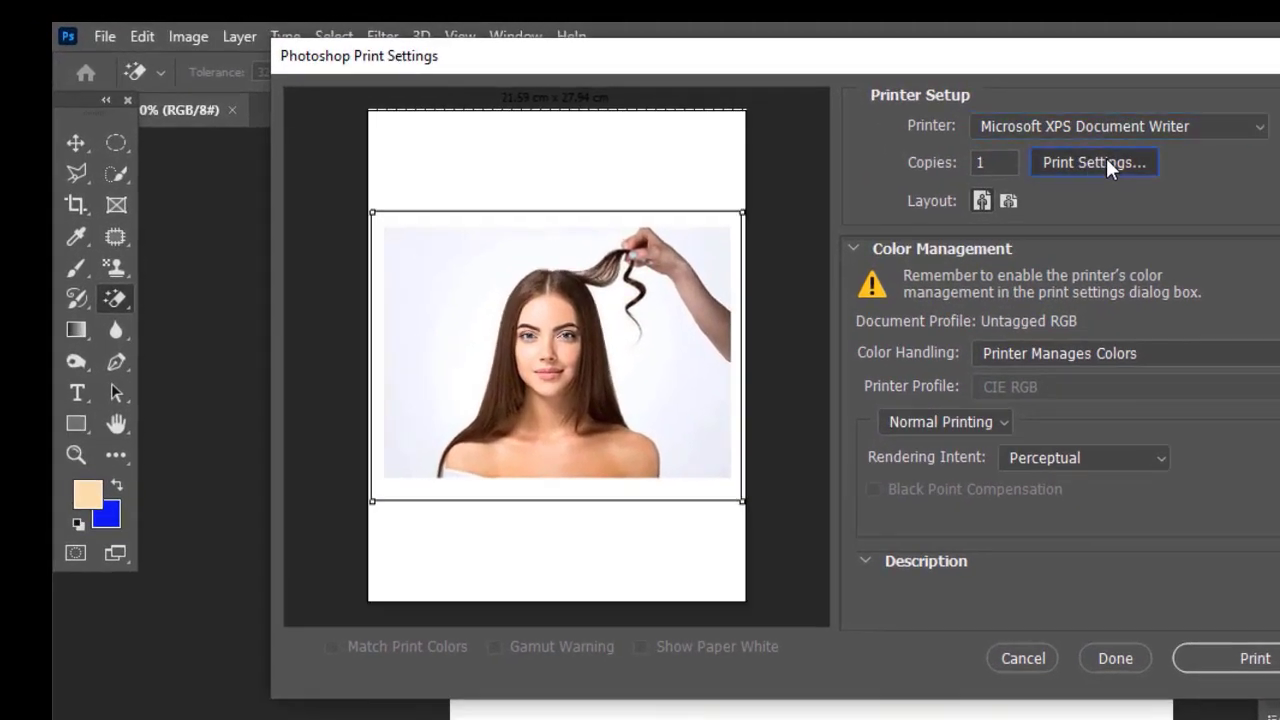
Step: Open the XPS printer's document properties and keep the page orientation at Portrait
{"action": "left_click", "coordinate": [1107, 162]}
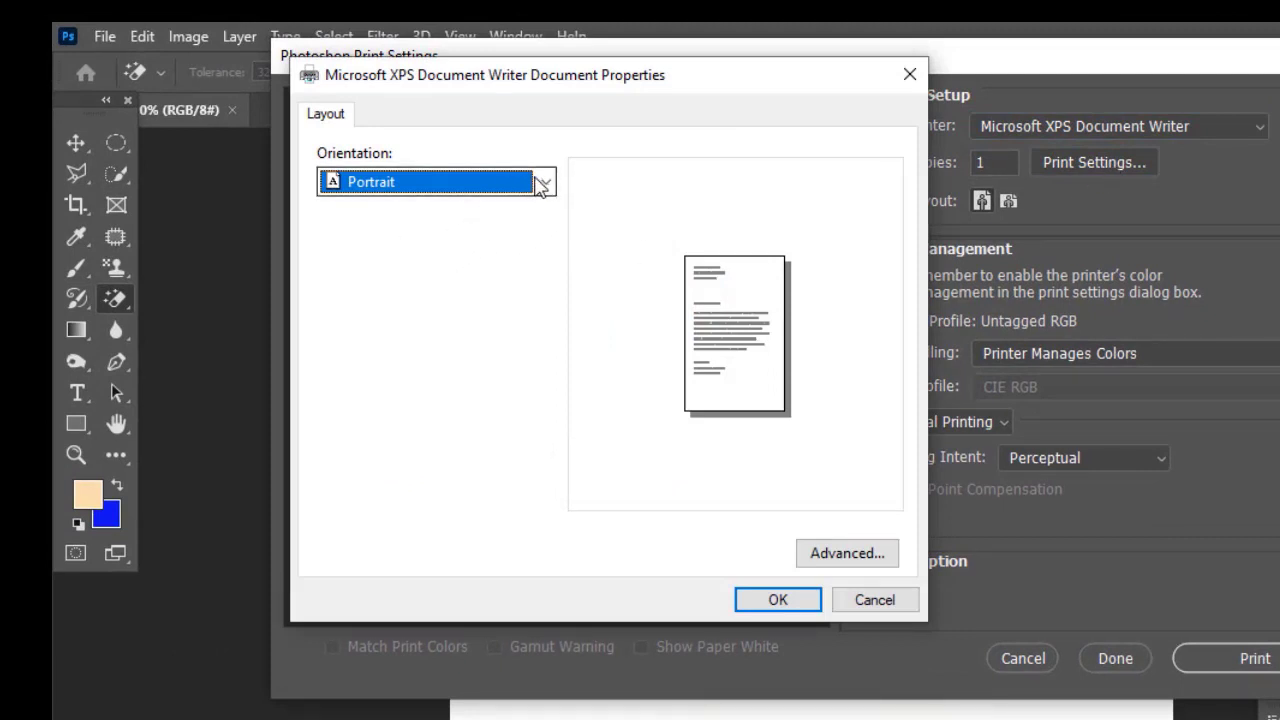
{"action": "left_click", "coordinate": [546, 184]}
{"action": "left_click", "coordinate": [548, 190]}
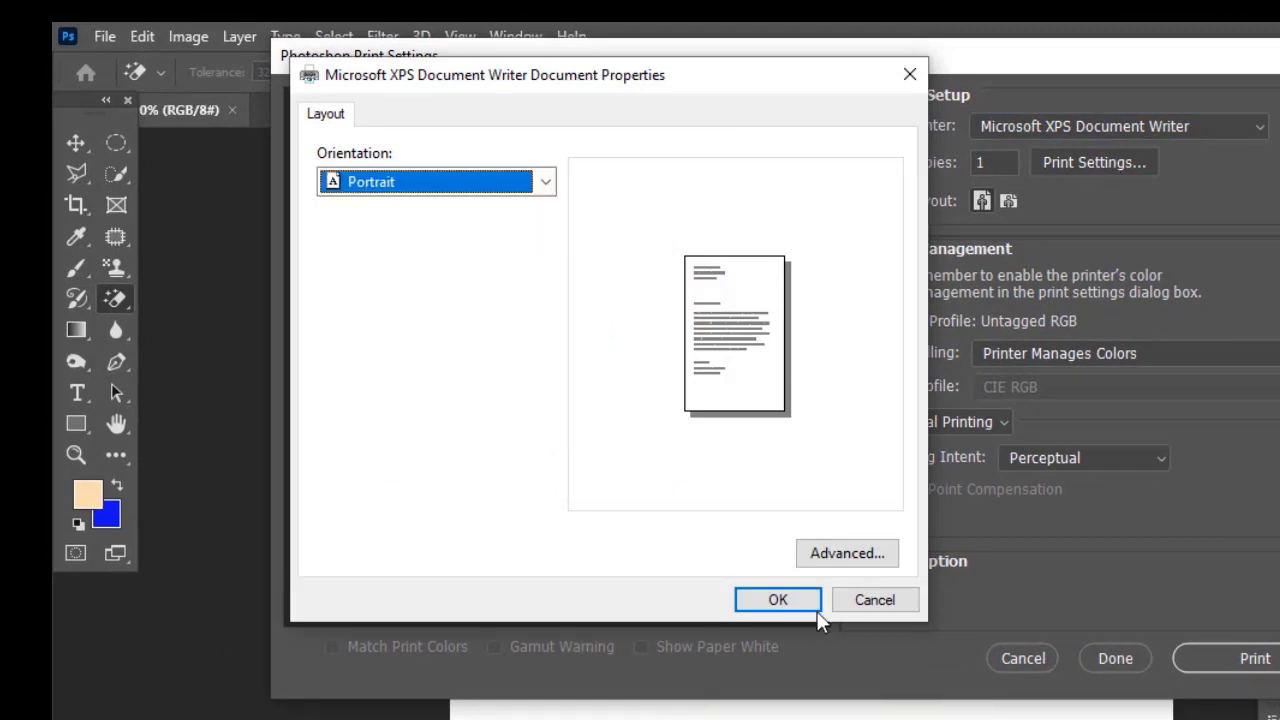
Step: Set the paper size to A4 in the printer's advanced options and accept the printer properties and print settings without printing
{"action": "left_click", "coordinate": [846, 556]}
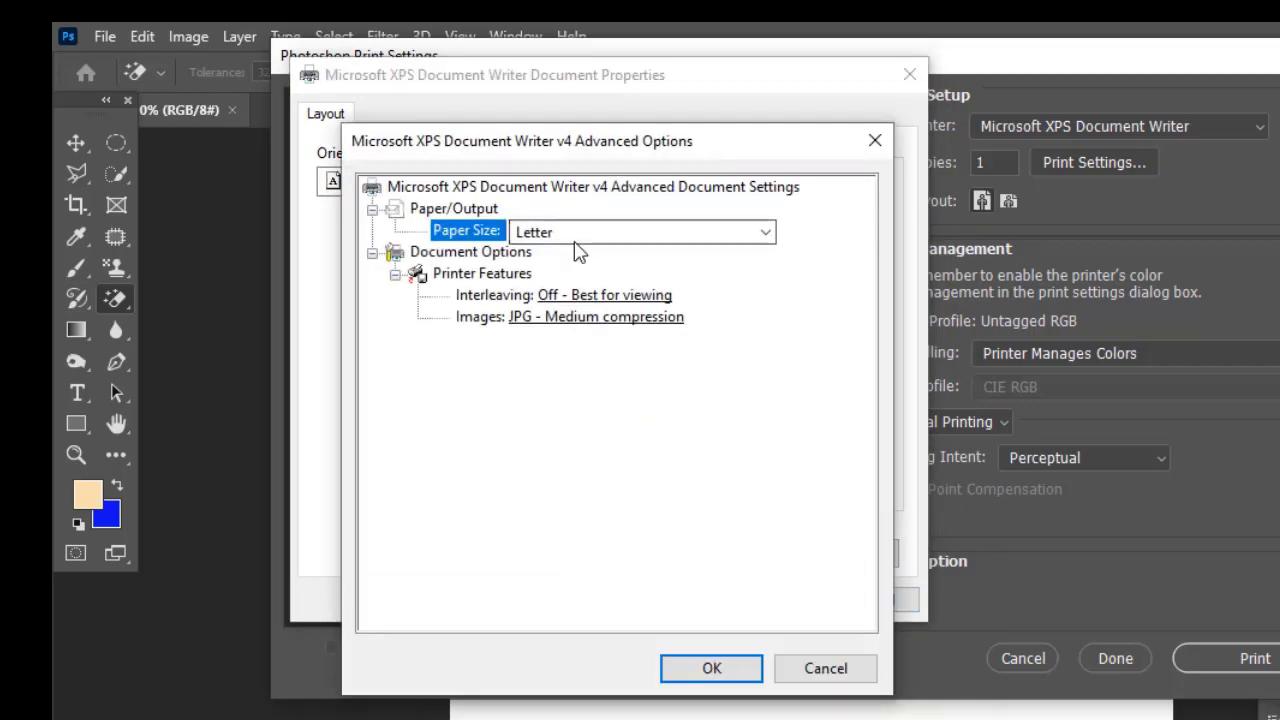
{"action": "left_click", "coordinate": [617, 235]}
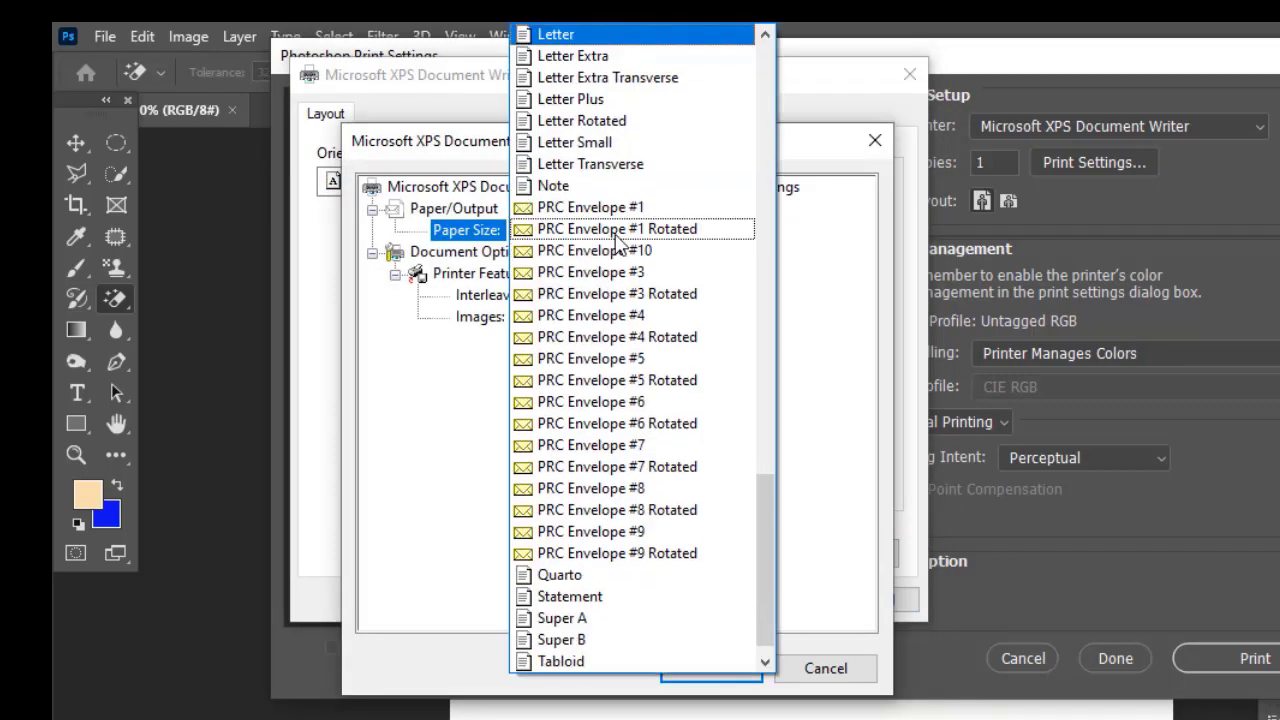
{"action": "scroll", "coordinate": [598, 450], "scroll_direction": "down", "scroll_amount": 1}
{"action": "scroll", "coordinate": [597, 332], "scroll_direction": "up", "scroll_amount": 1}
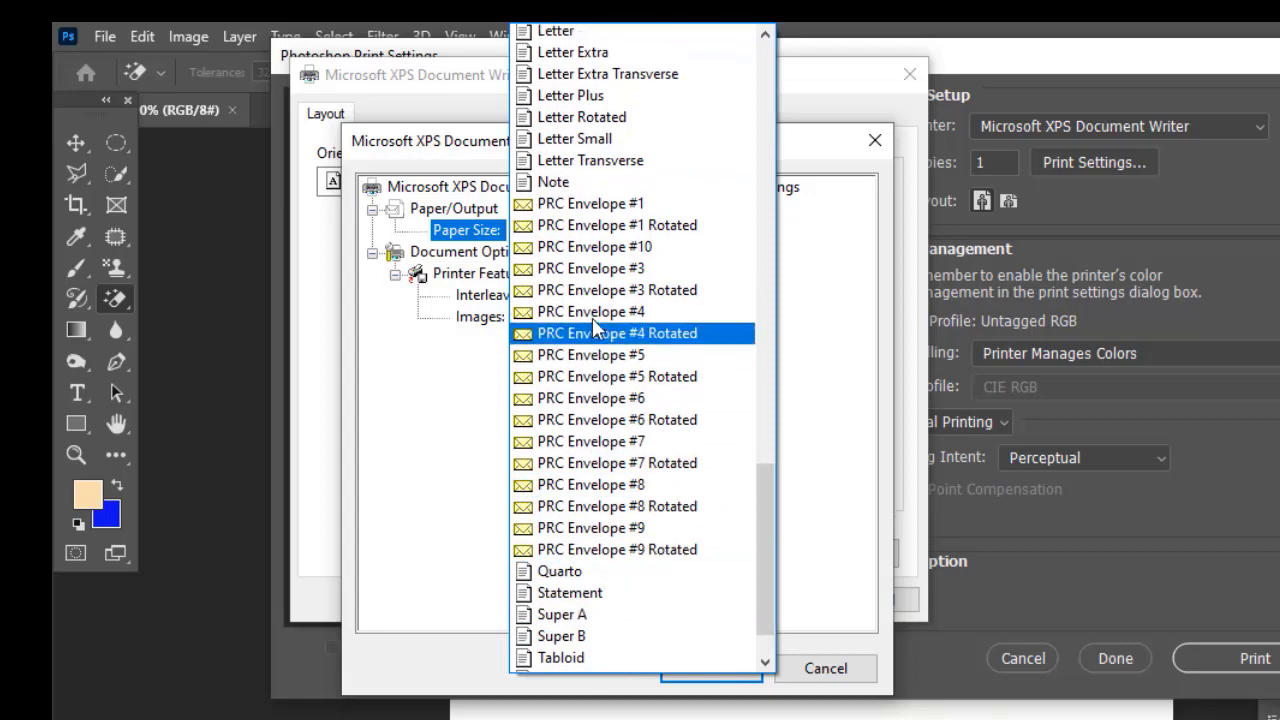
{"action": "scroll", "coordinate": [593, 327], "scroll_direction": "up", "scroll_amount": 18}
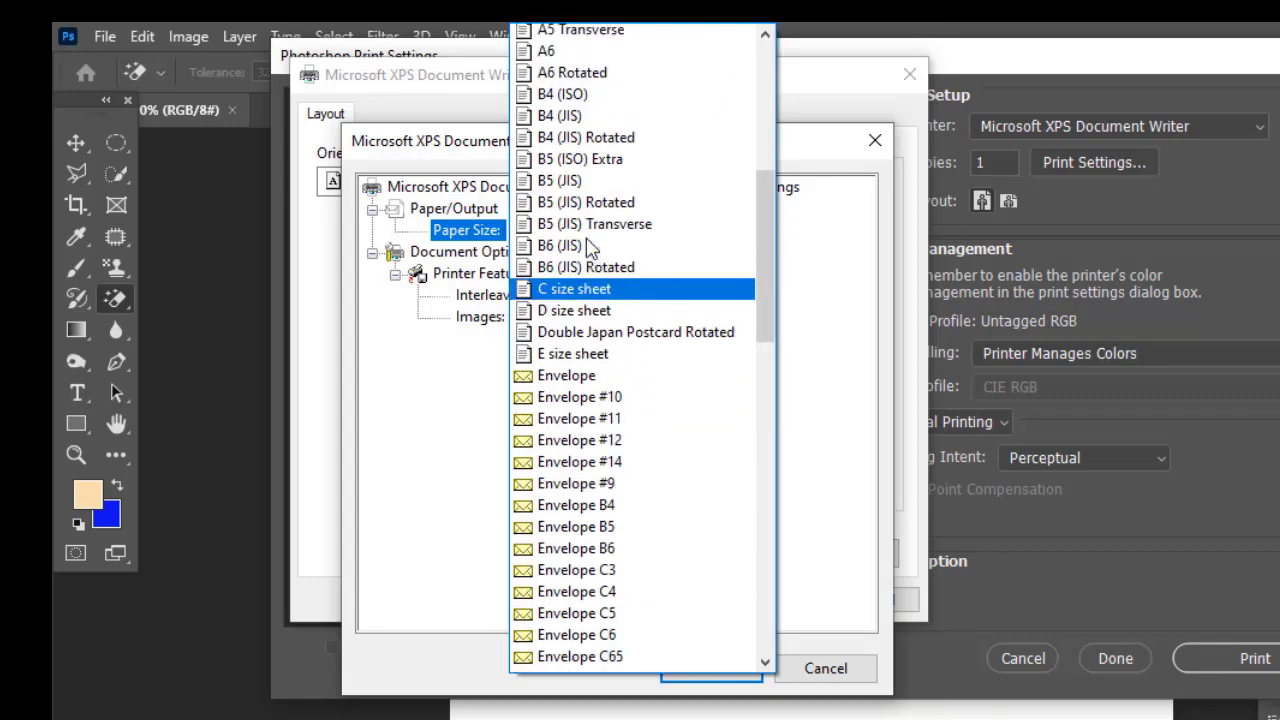
{"action": "scroll", "coordinate": [591, 247], "scroll_direction": "up", "scroll_amount": 8}
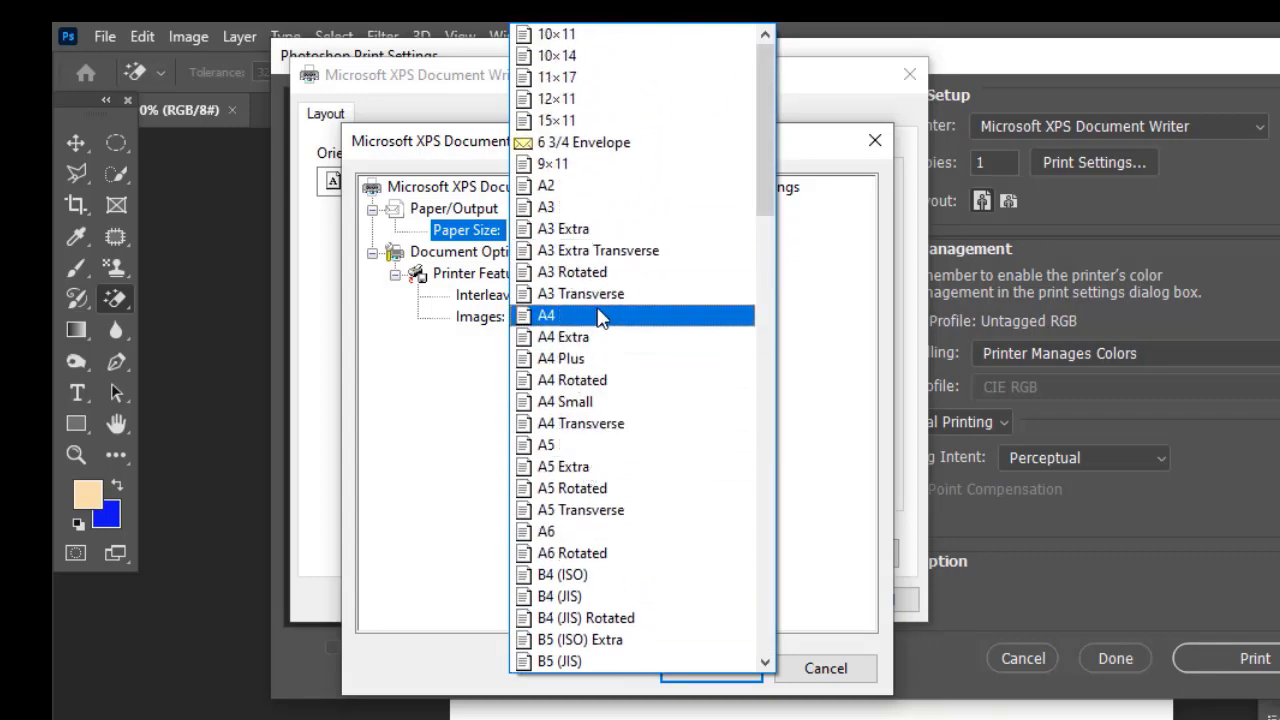
{"action": "scroll", "coordinate": [600, 330], "scroll_direction": "down", "scroll_amount": 2}
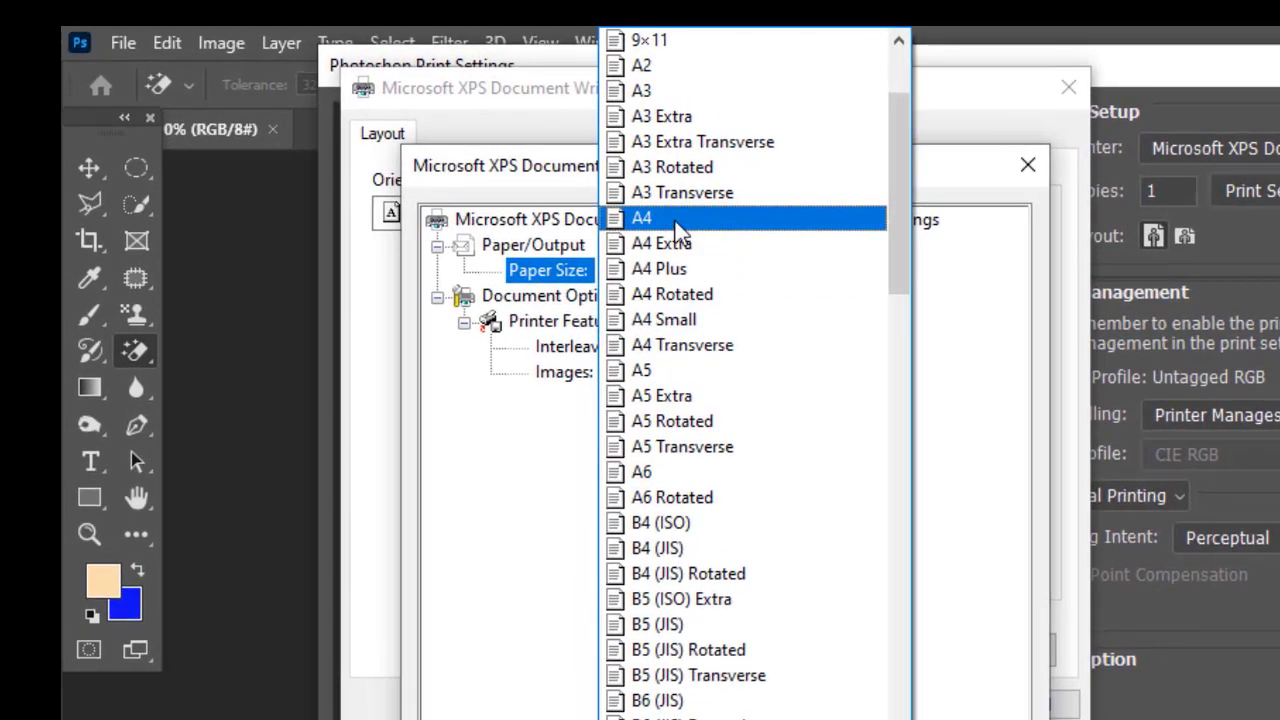
{"action": "left_click", "coordinate": [669, 221]}
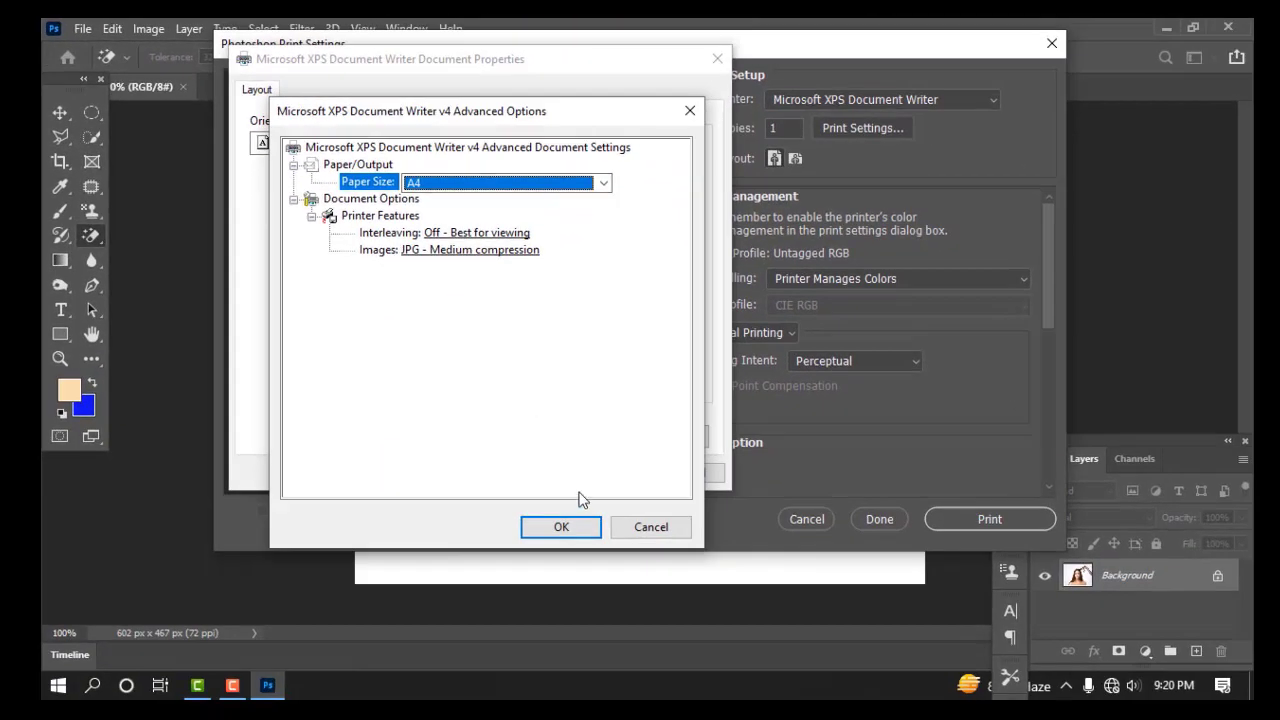
{"action": "left_click", "coordinate": [551, 528]}
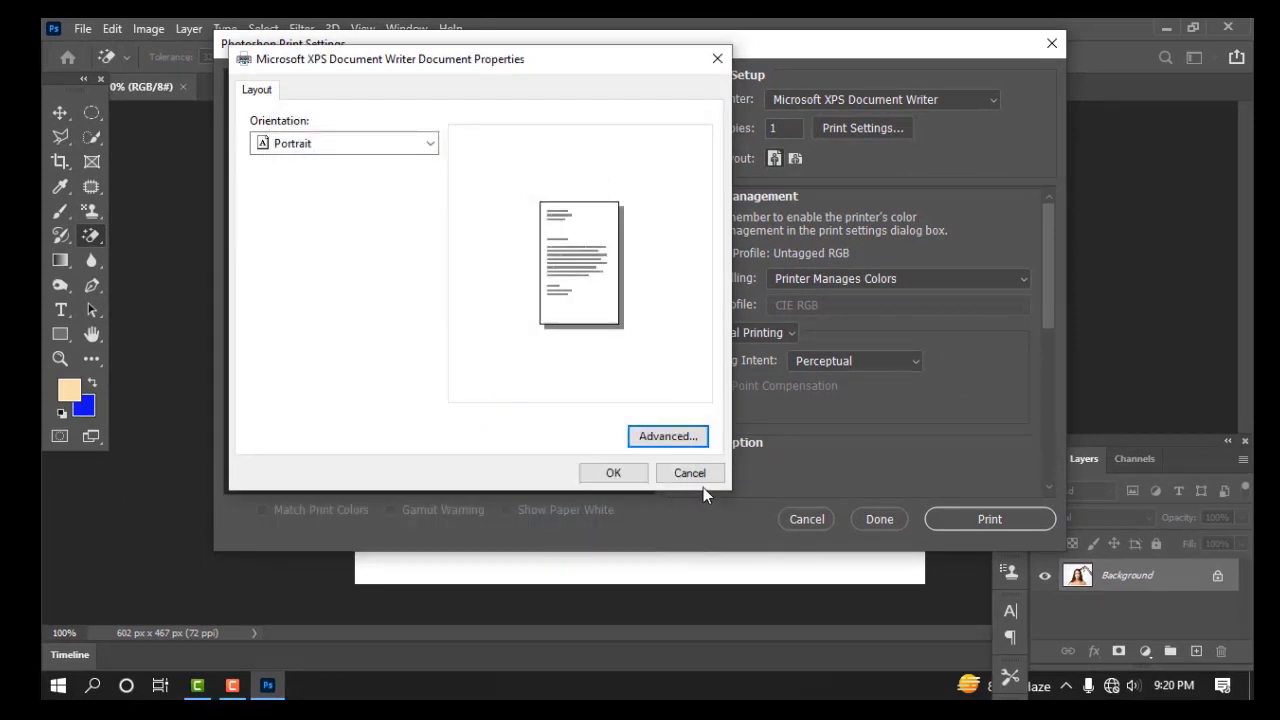
{"action": "left_click", "coordinate": [613, 473]}
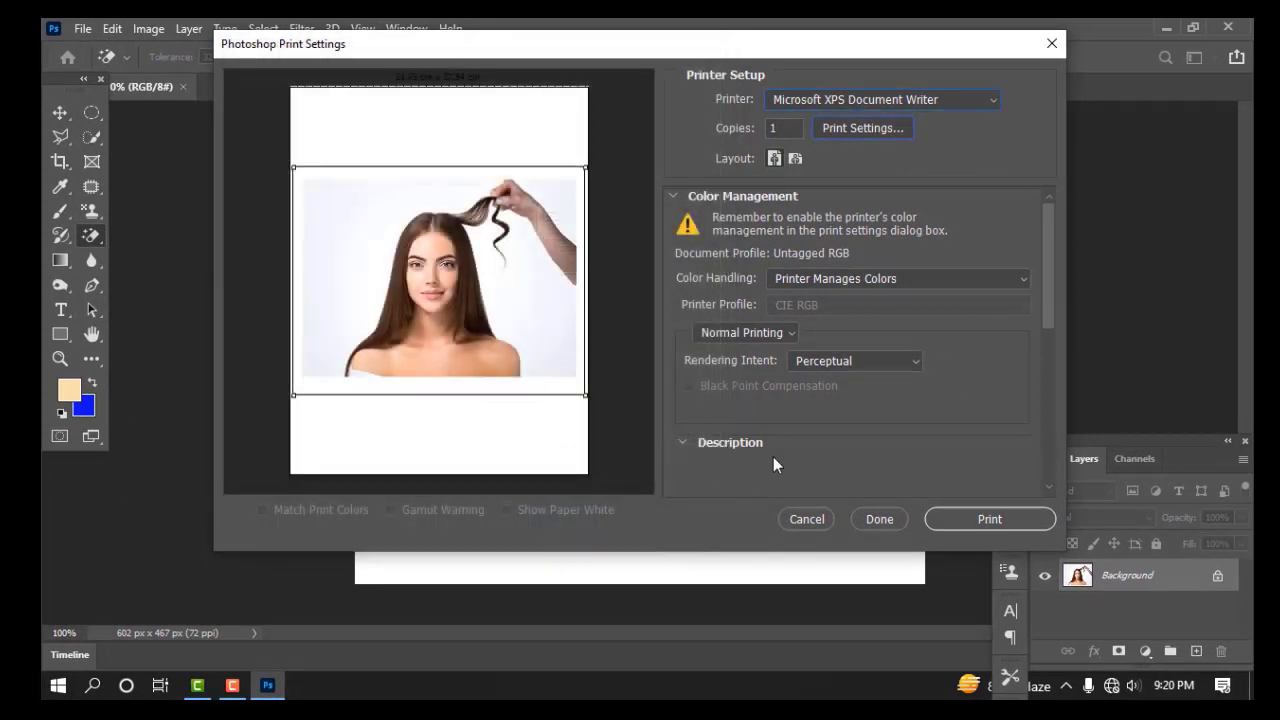
{"action": "left_click", "coordinate": [878, 523]}
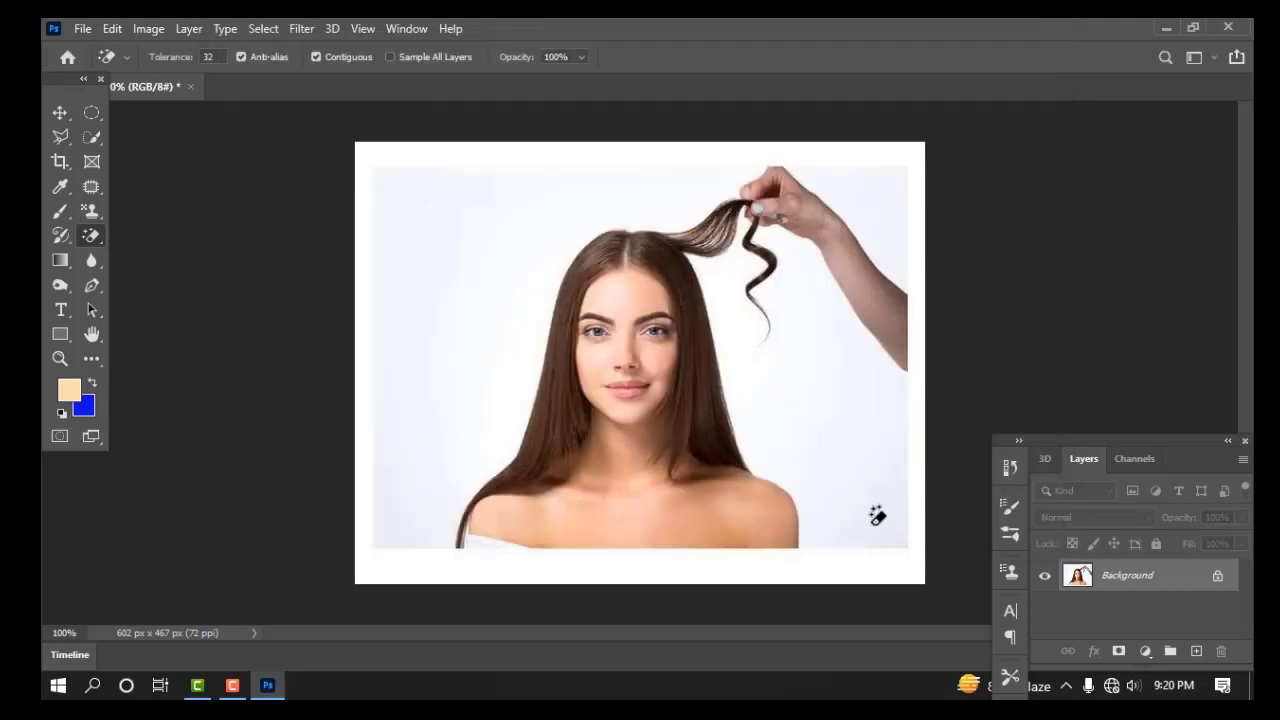
Step: Create a new A4 document, 210 x 297 mm at 300 ppi, with RGB color and a white background
{"action": "left_click", "coordinate": [84, 29]}
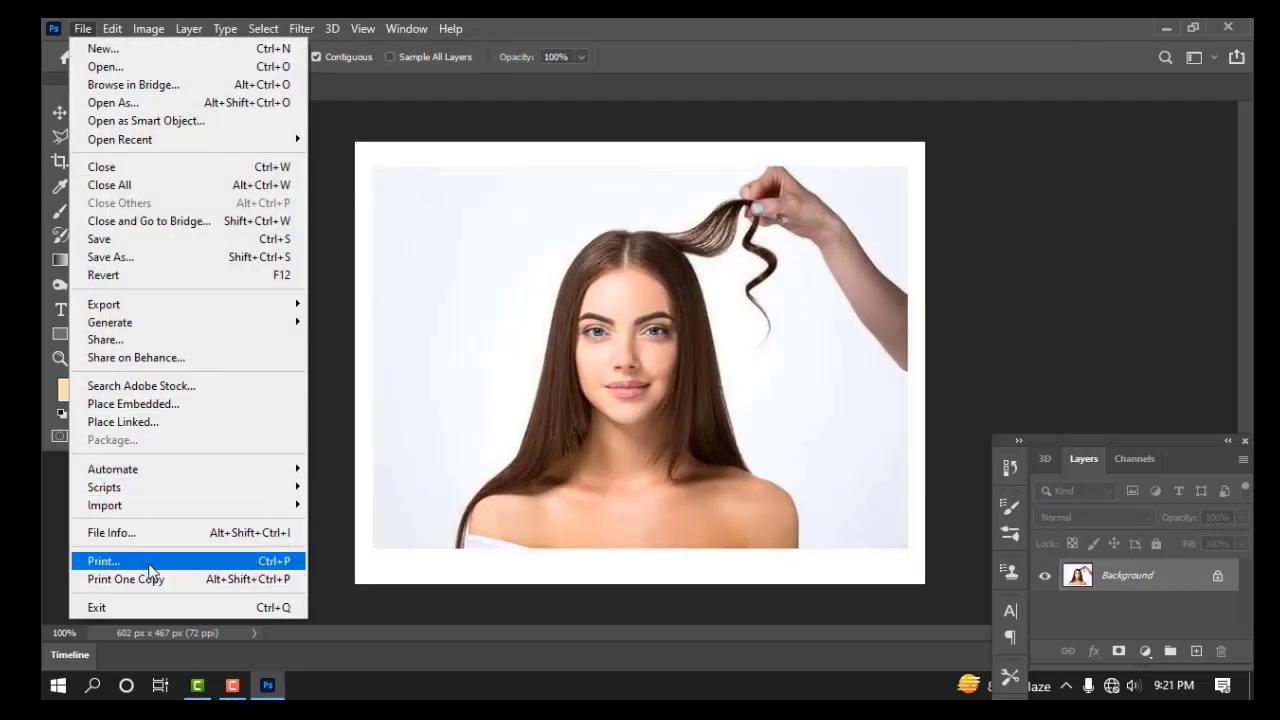
{"action": "left_click", "coordinate": [93, 50]}
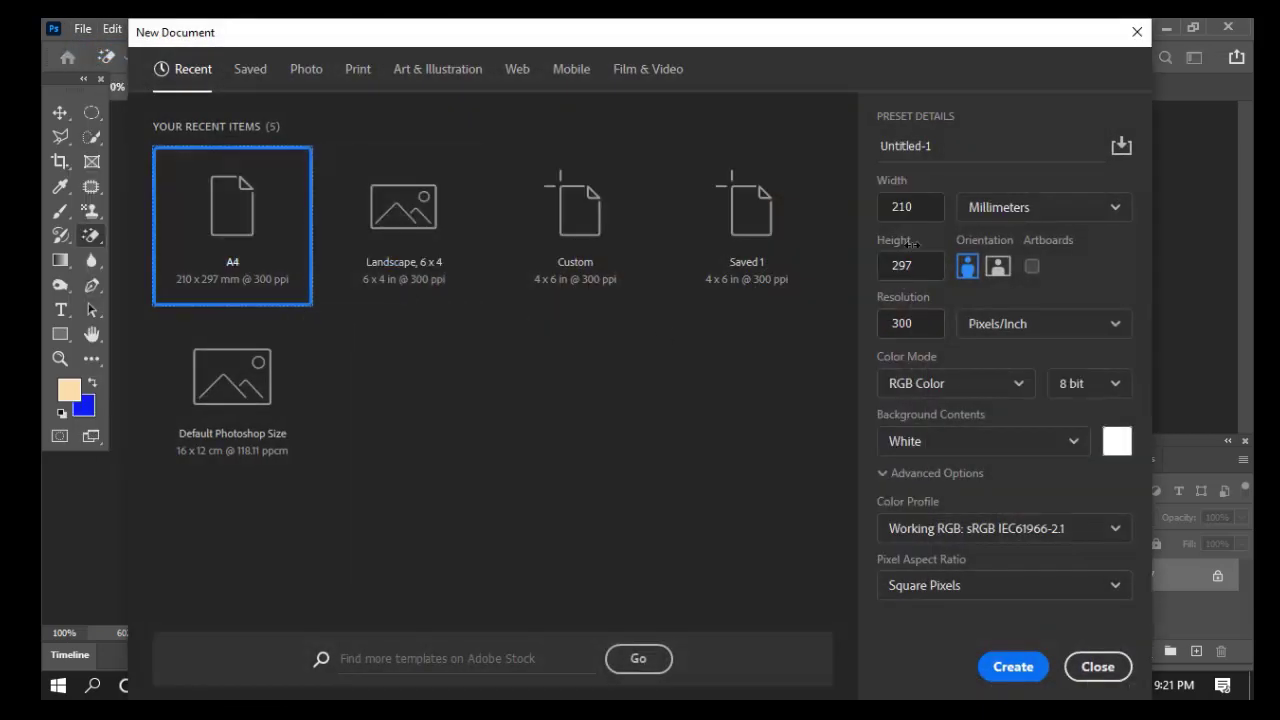
{"action": "left_click", "coordinate": [1013, 668]}
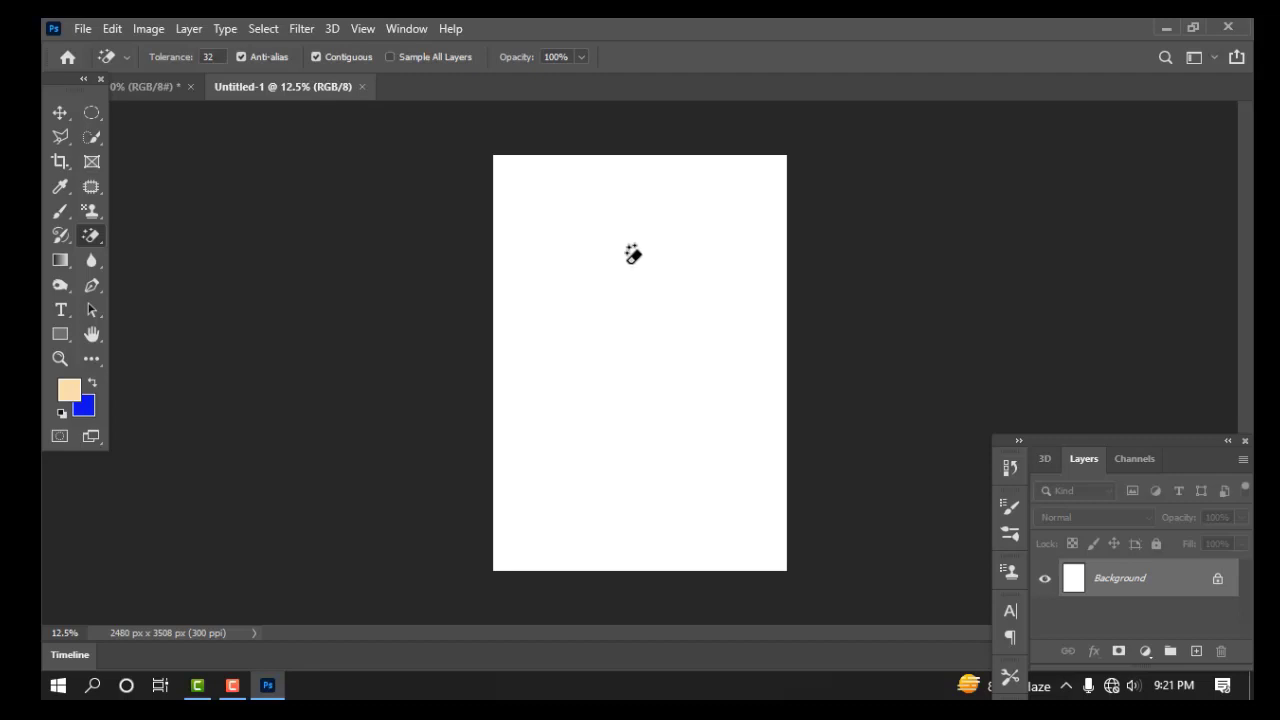
Step: Open the print settings for the blank A4 document and accept them without printing
{"action": "left_click", "coordinate": [86, 29]}
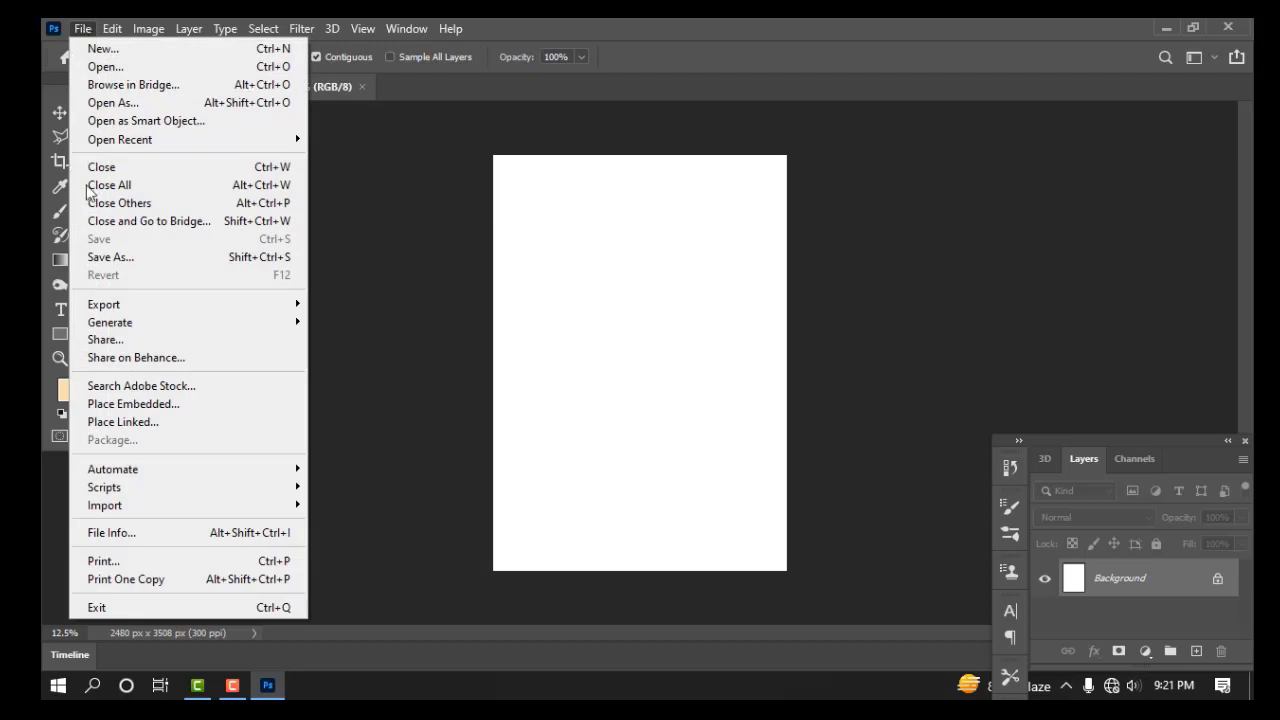
{"action": "left_click", "coordinate": [106, 562]}
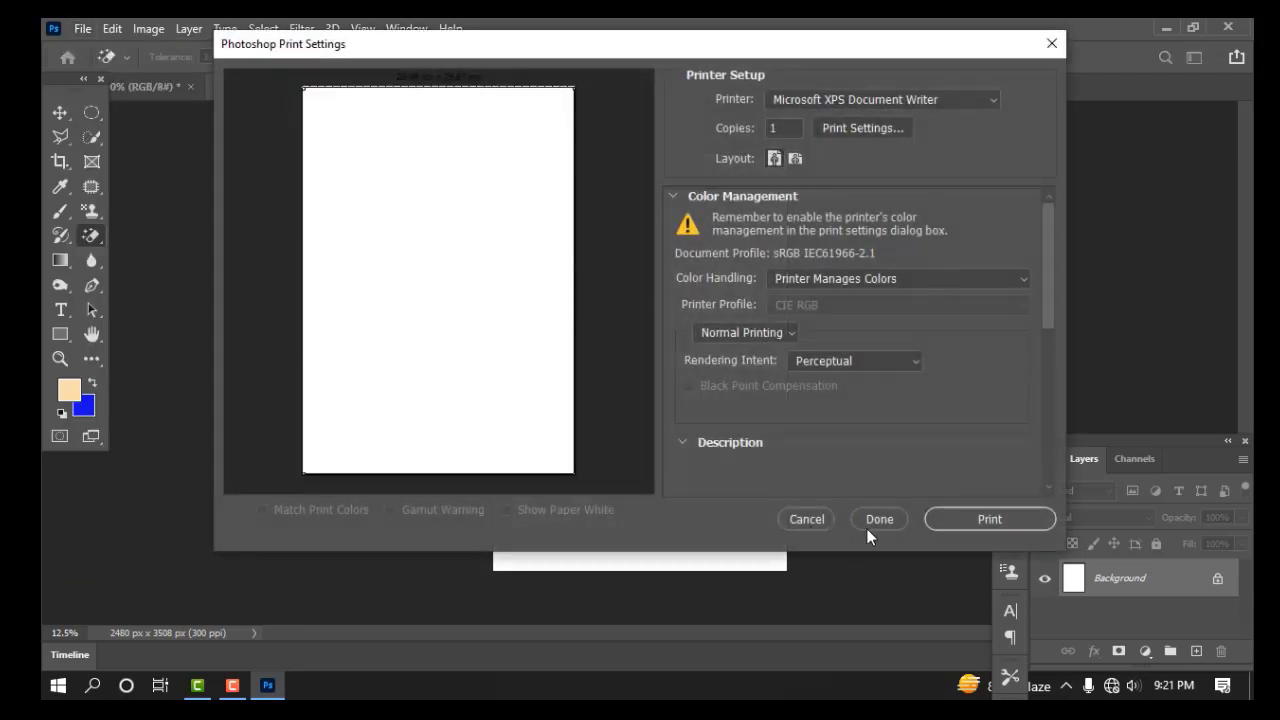
{"action": "left_click", "coordinate": [870, 522]}
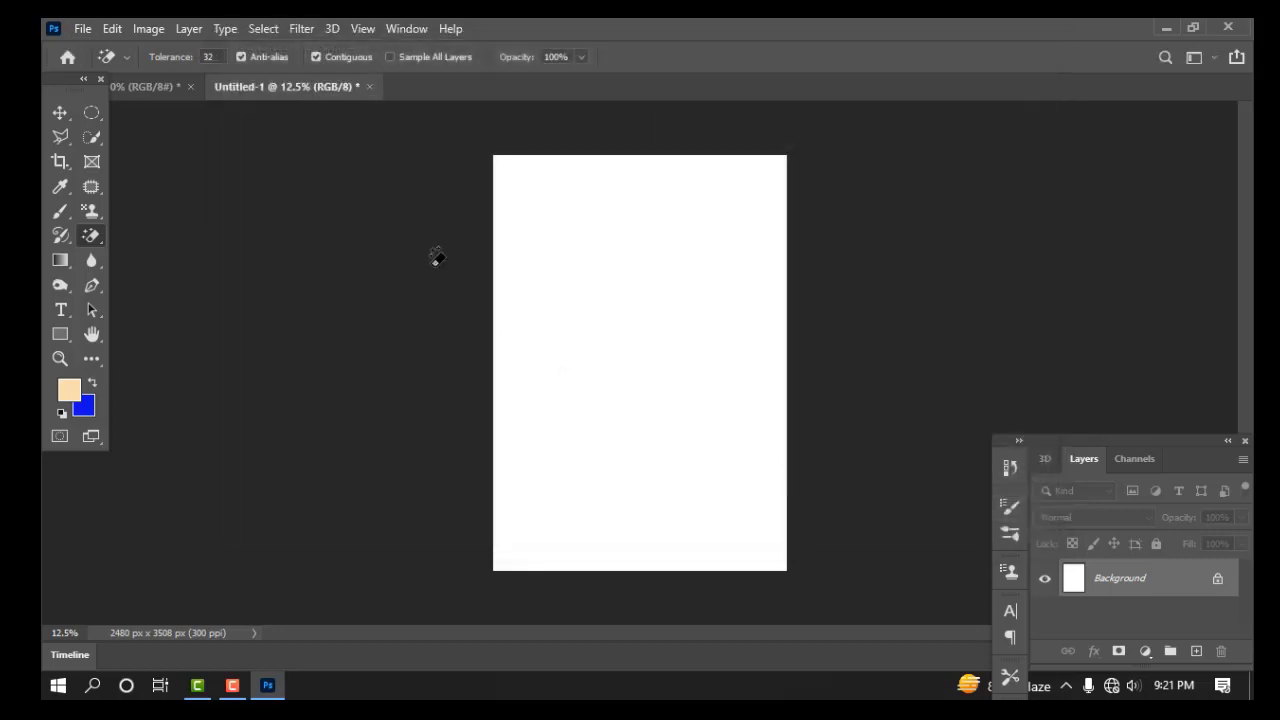
Step: Review the printer's properties and advanced options for the blank A4 document, and leave the print settings
{"action": "left_click", "coordinate": [80, 29]}
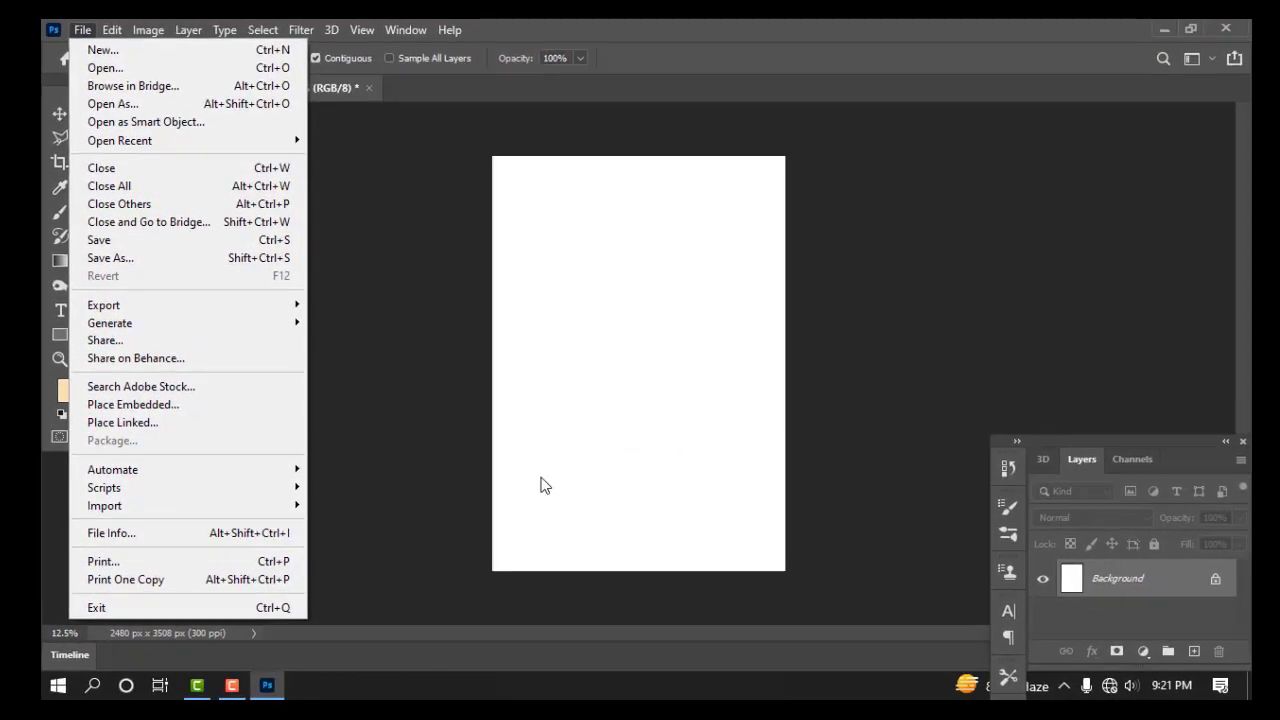
{"action": "left_click", "coordinate": [104, 562]}
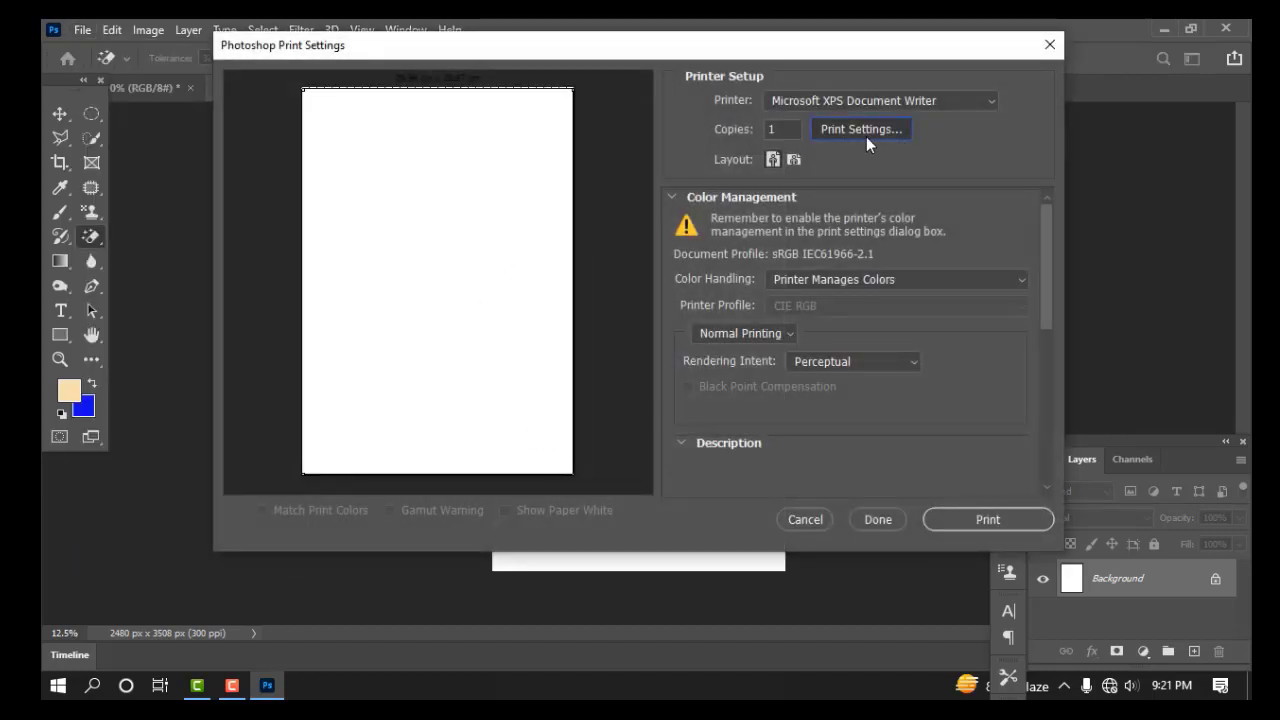
{"action": "left_click", "coordinate": [866, 136]}
{"action": "left_click", "coordinate": [653, 439]}
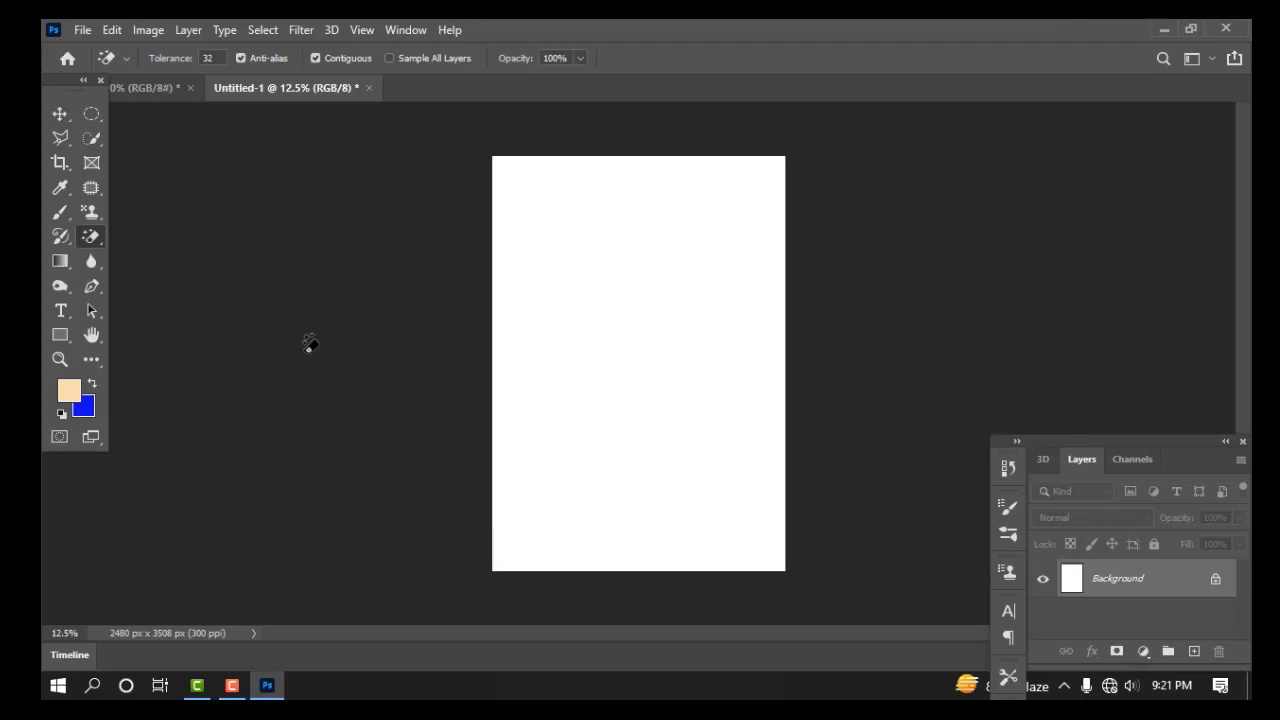
{"action": "left_click", "coordinate": [83, 32]}
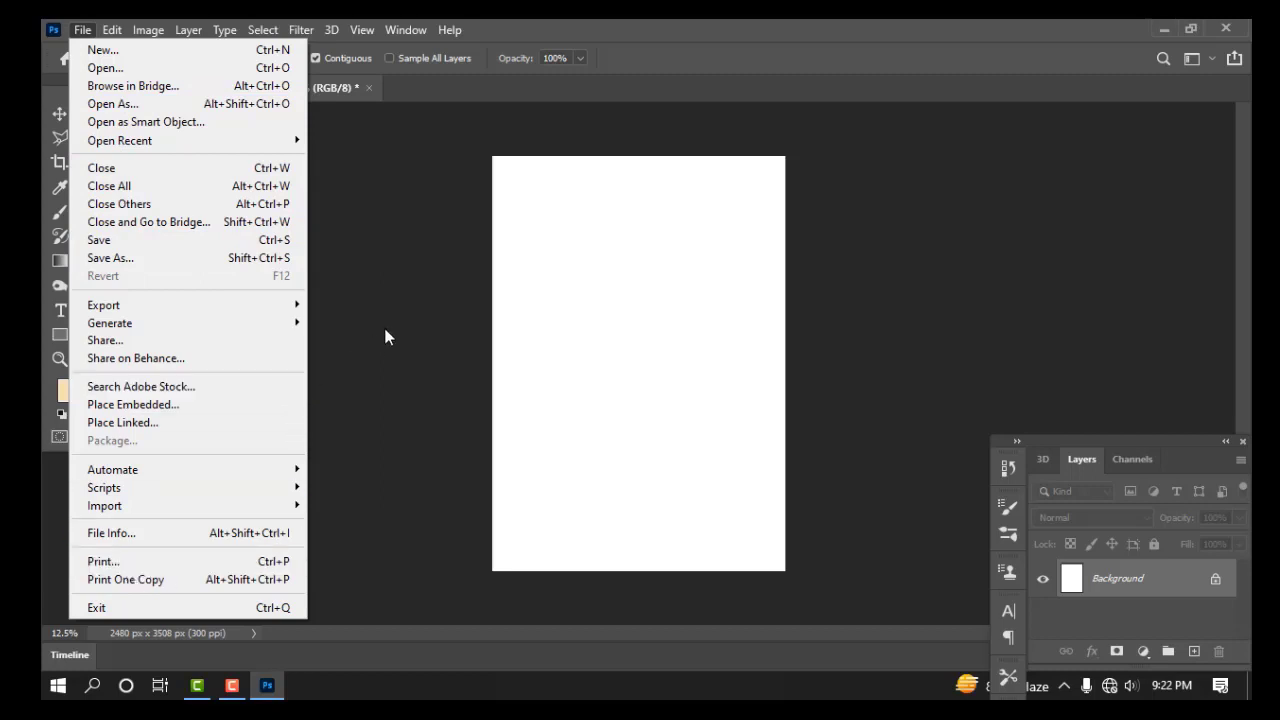
{"action": "left_click", "coordinate": [401, 299]}
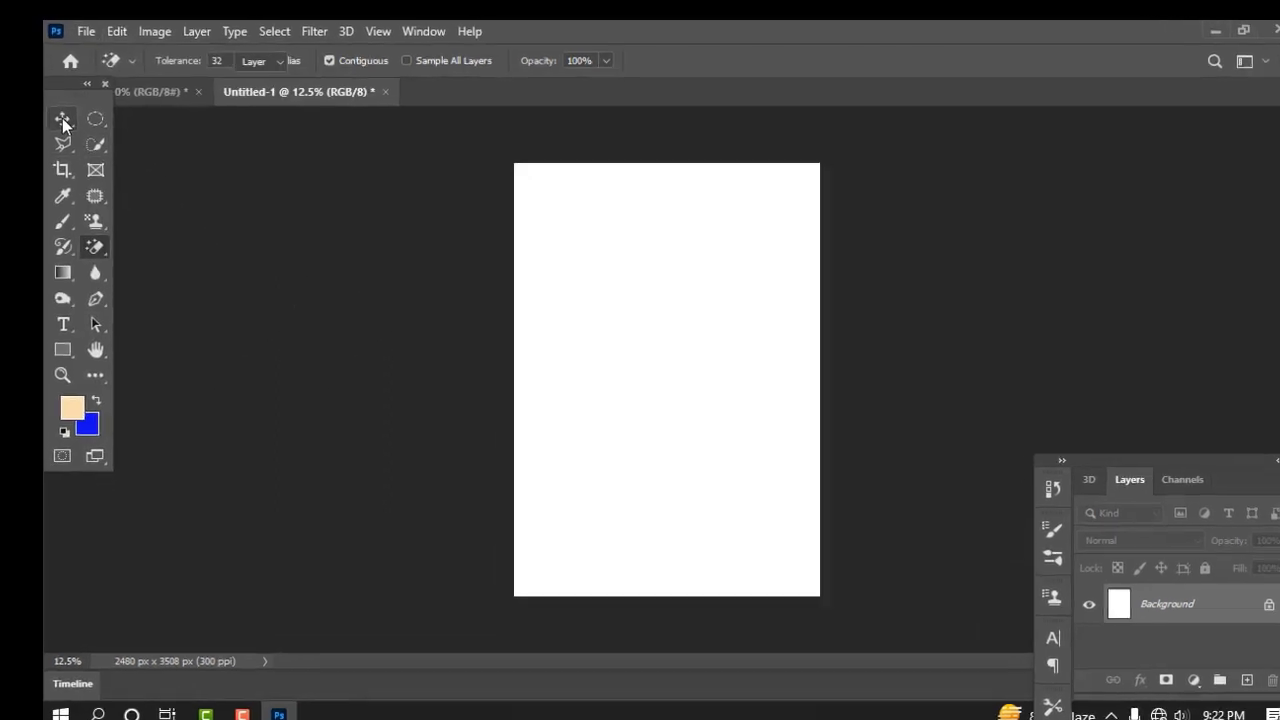
Step: Switch back and forth between the Move tool and the Elliptical Marquee tool, finishing with the Move tool active
{"action": "left_click", "coordinate": [60, 114]}
{"action": "left_click", "coordinate": [91, 114]}
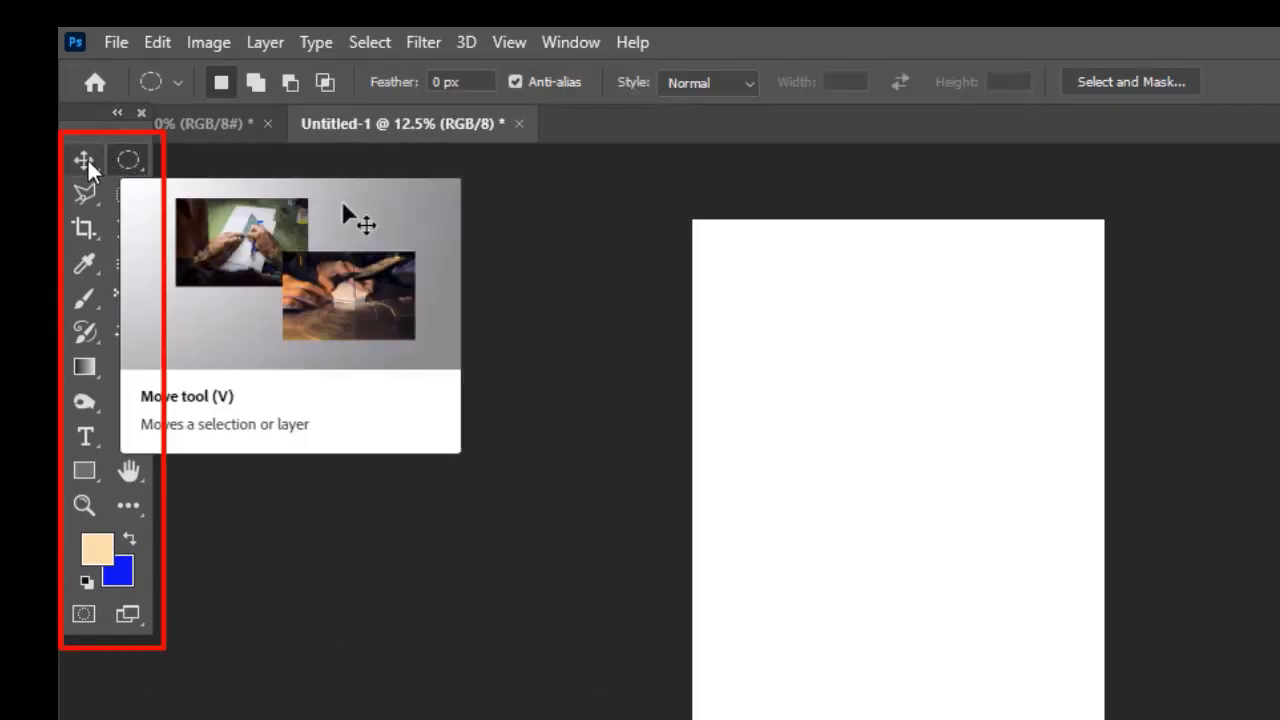
{"action": "left_click", "coordinate": [87, 159]}
{"action": "left_click", "coordinate": [128, 159]}
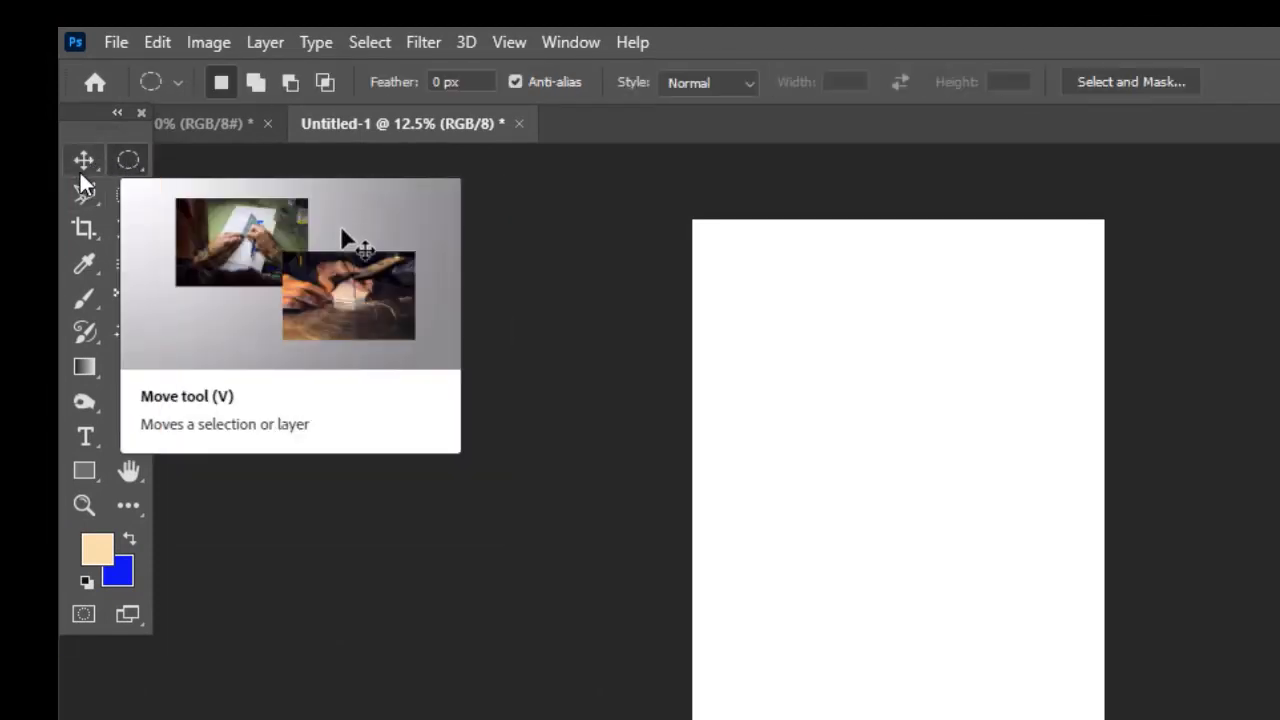
{"action": "left_click", "coordinate": [79, 170]}
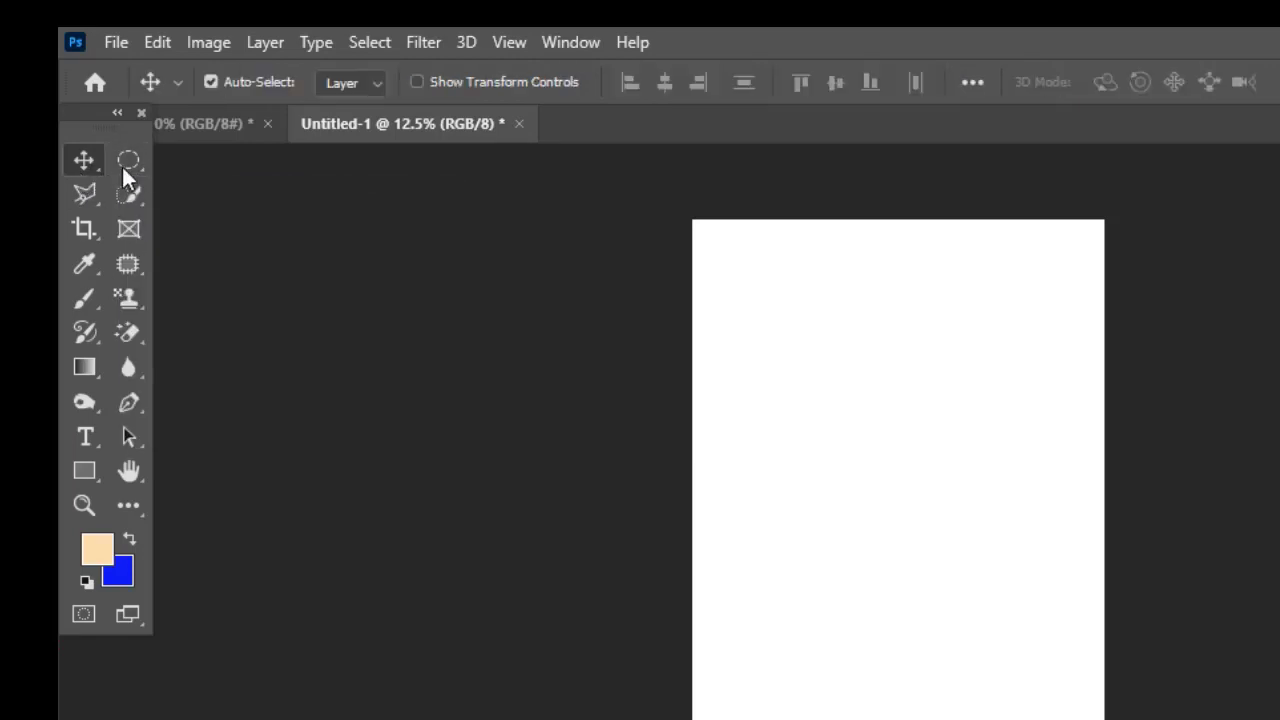